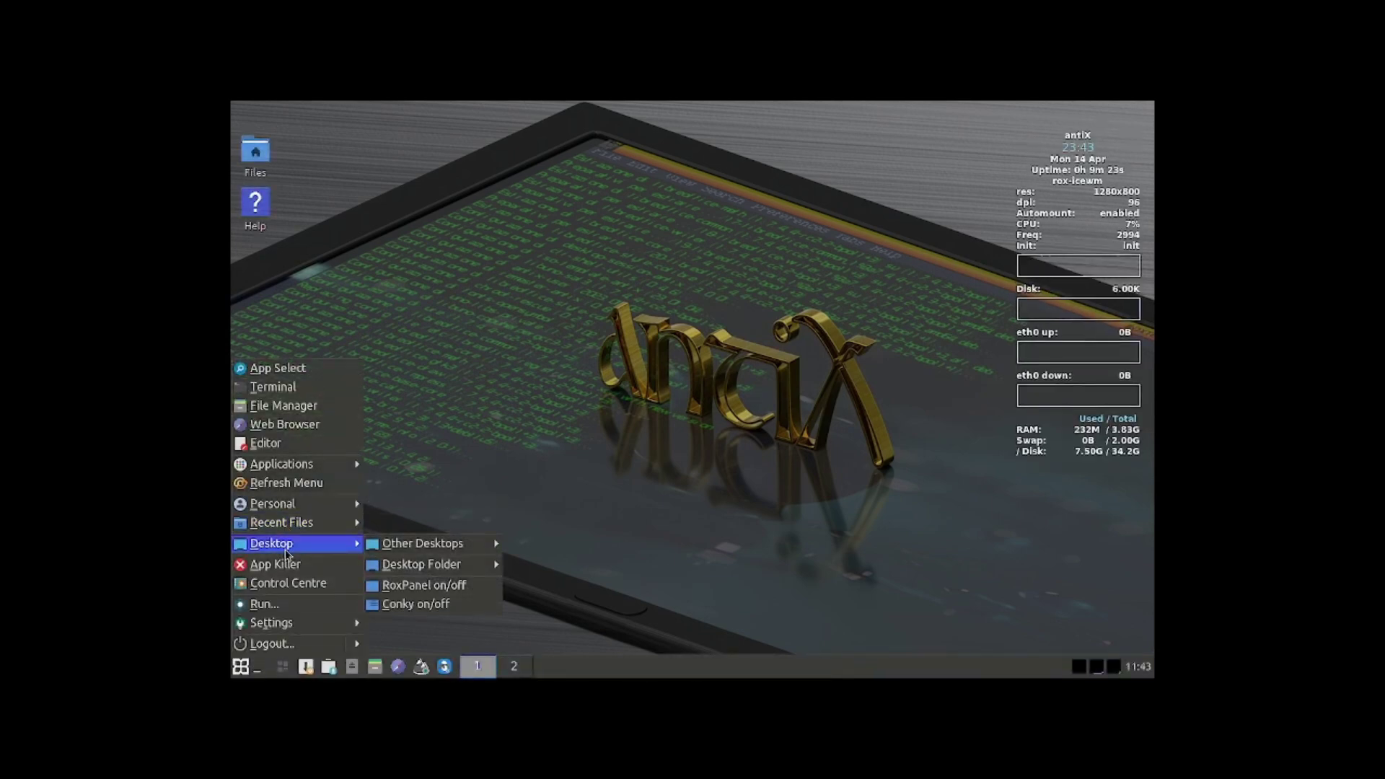
Open the Control Centre, look through its categories, and launch the ARandR screen resolution tool from the Session category
click(297, 586)
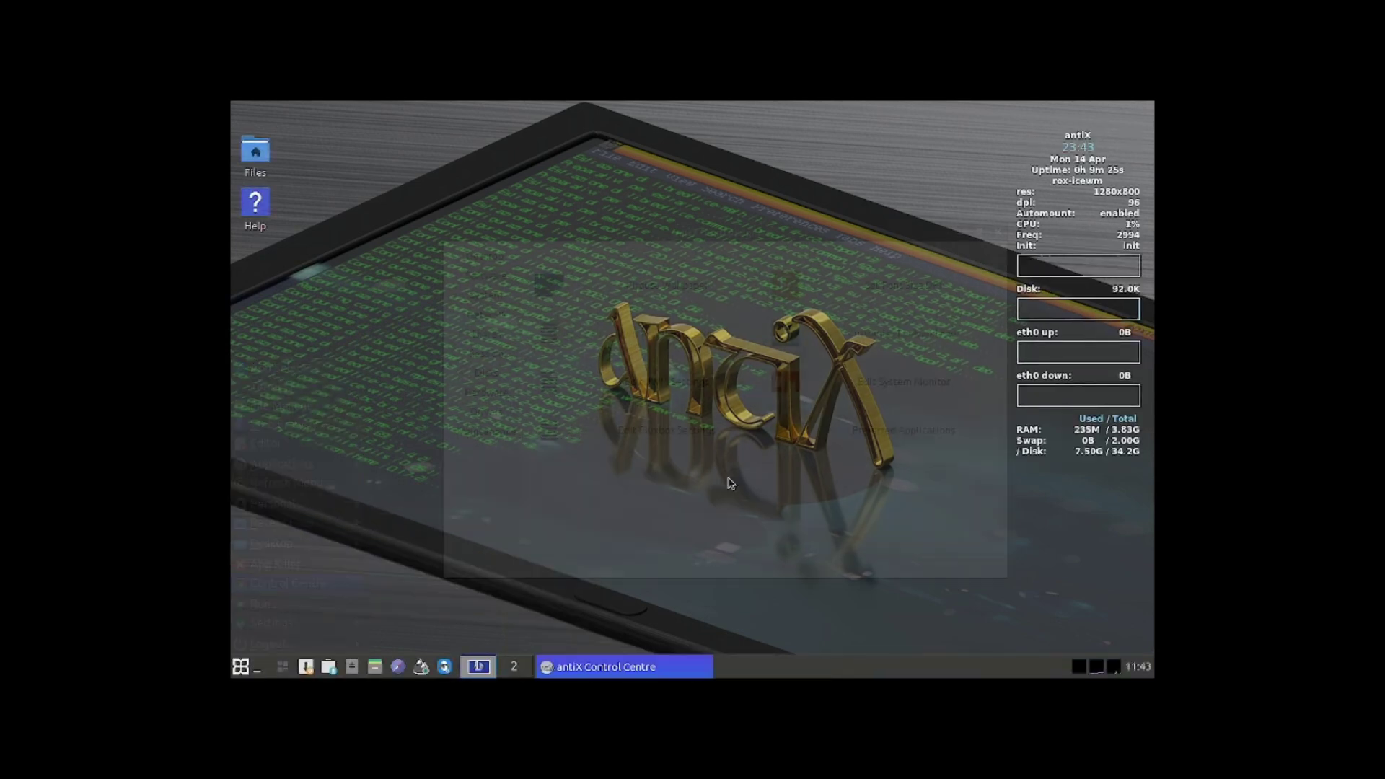
click(484, 279)
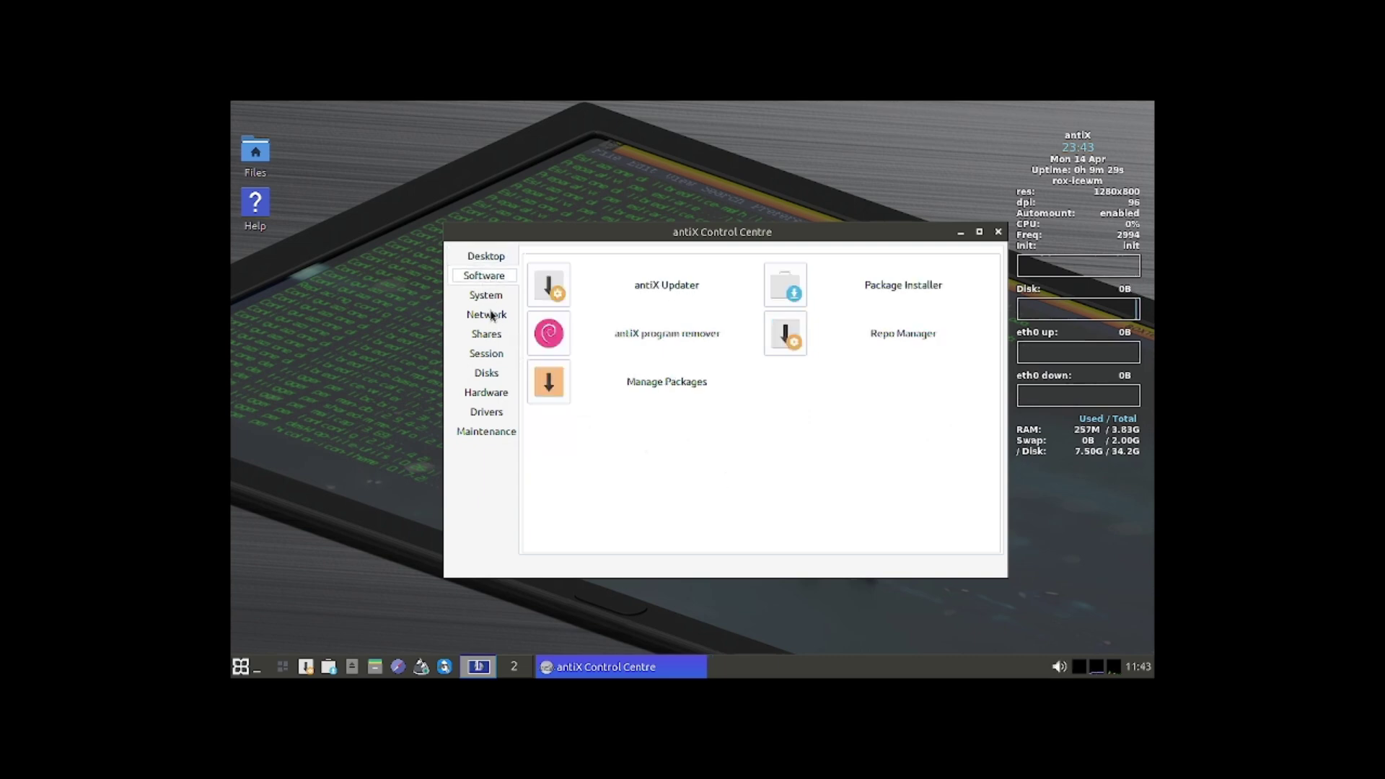
click(487, 298)
click(488, 315)
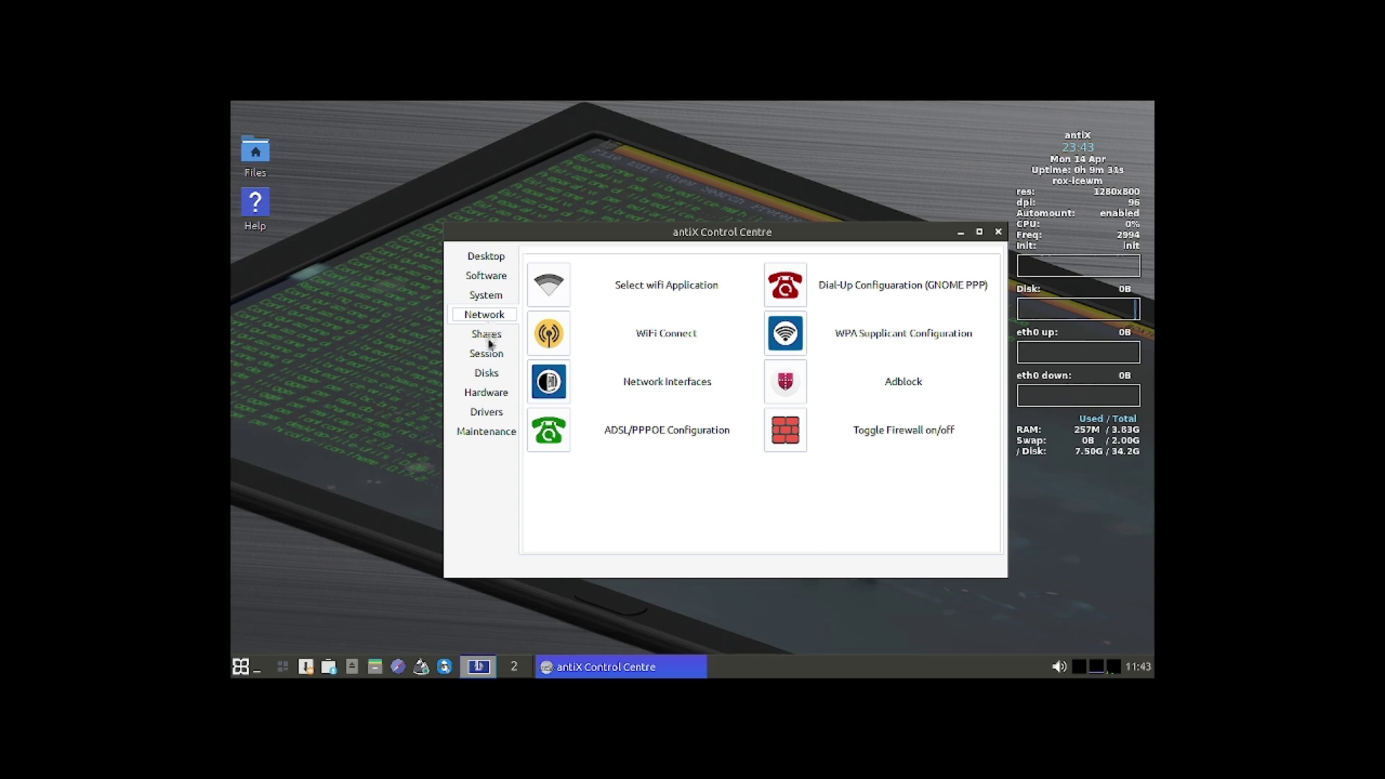
click(485, 353)
click(538, 291)
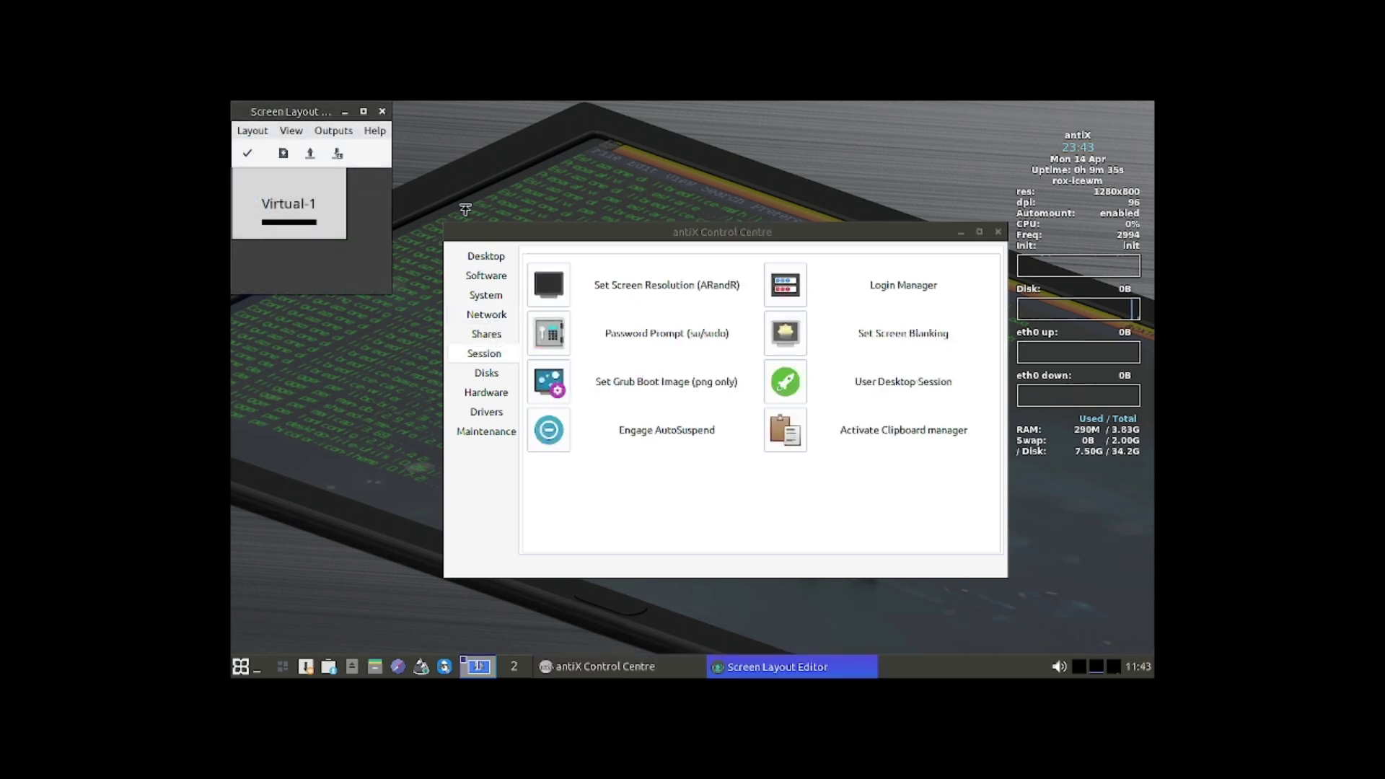
Set the Virtual-1 output's resolution to 1920x1080, then close the Screen Layout Editor and the Control Centre
click(334, 131)
mouse_move(348, 152)
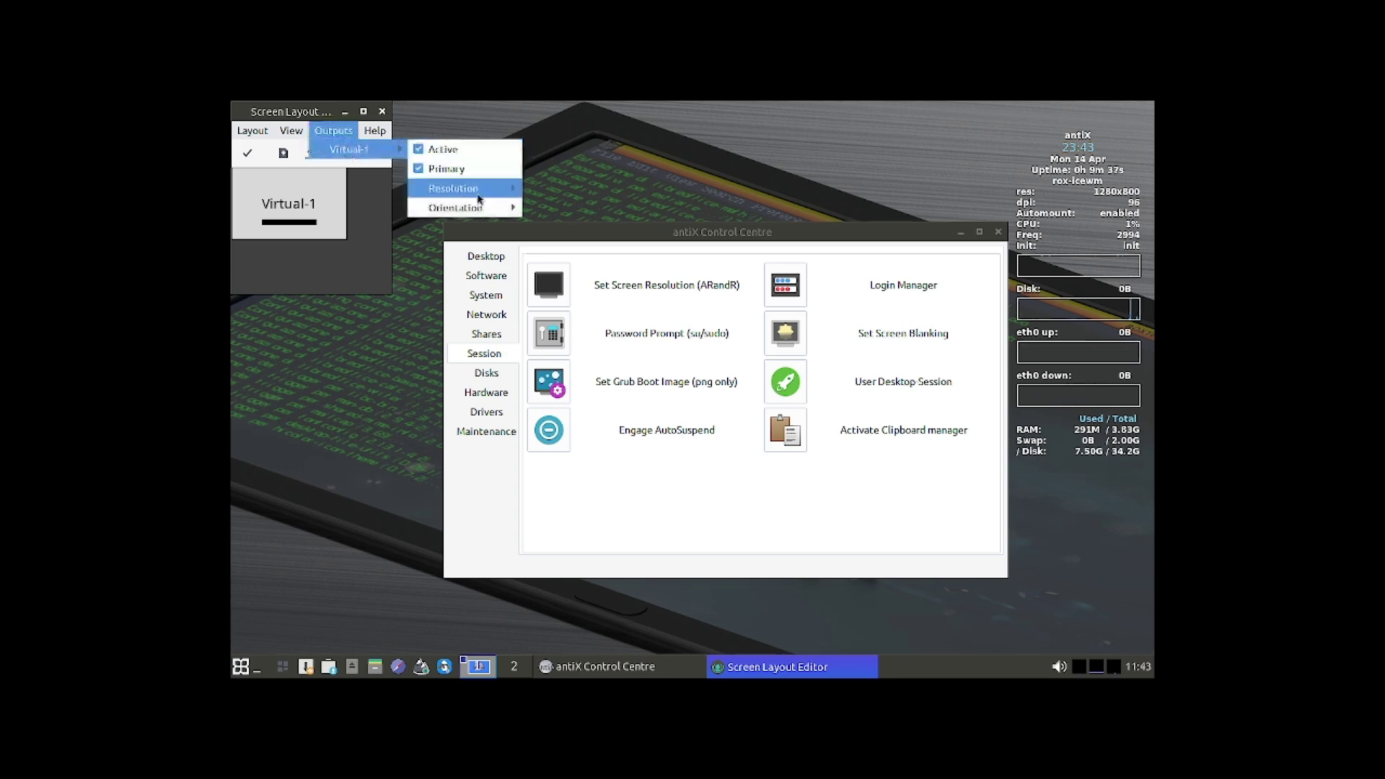
mouse_move(447, 189)
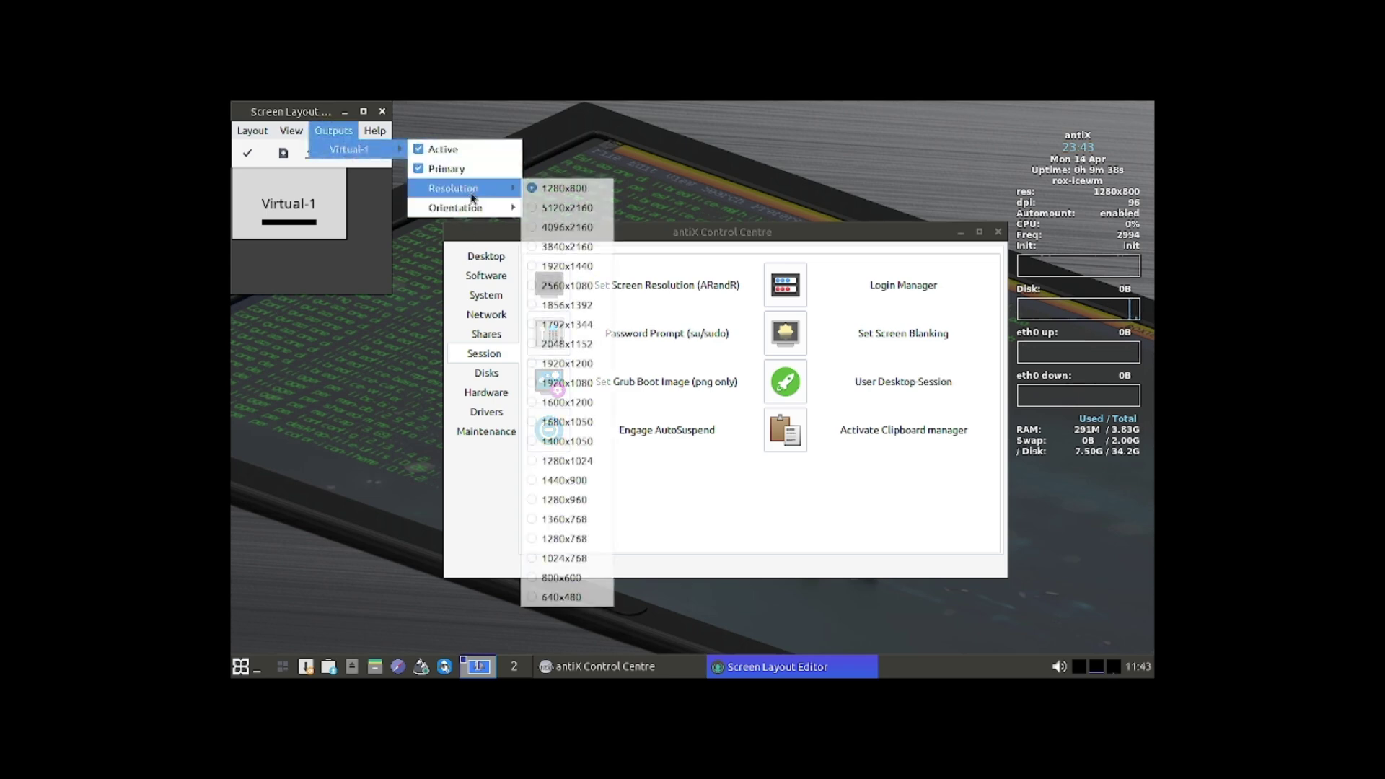
click(596, 380)
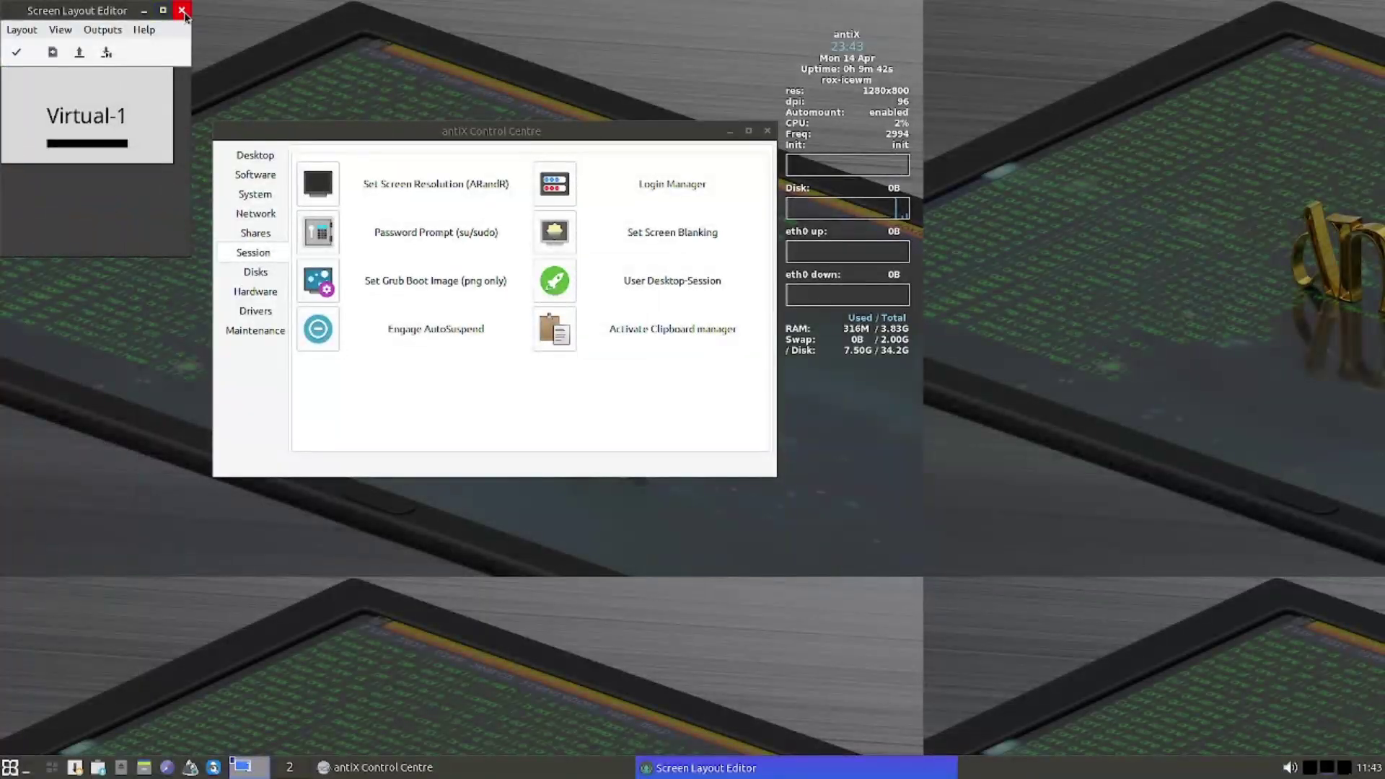
click(183, 10)
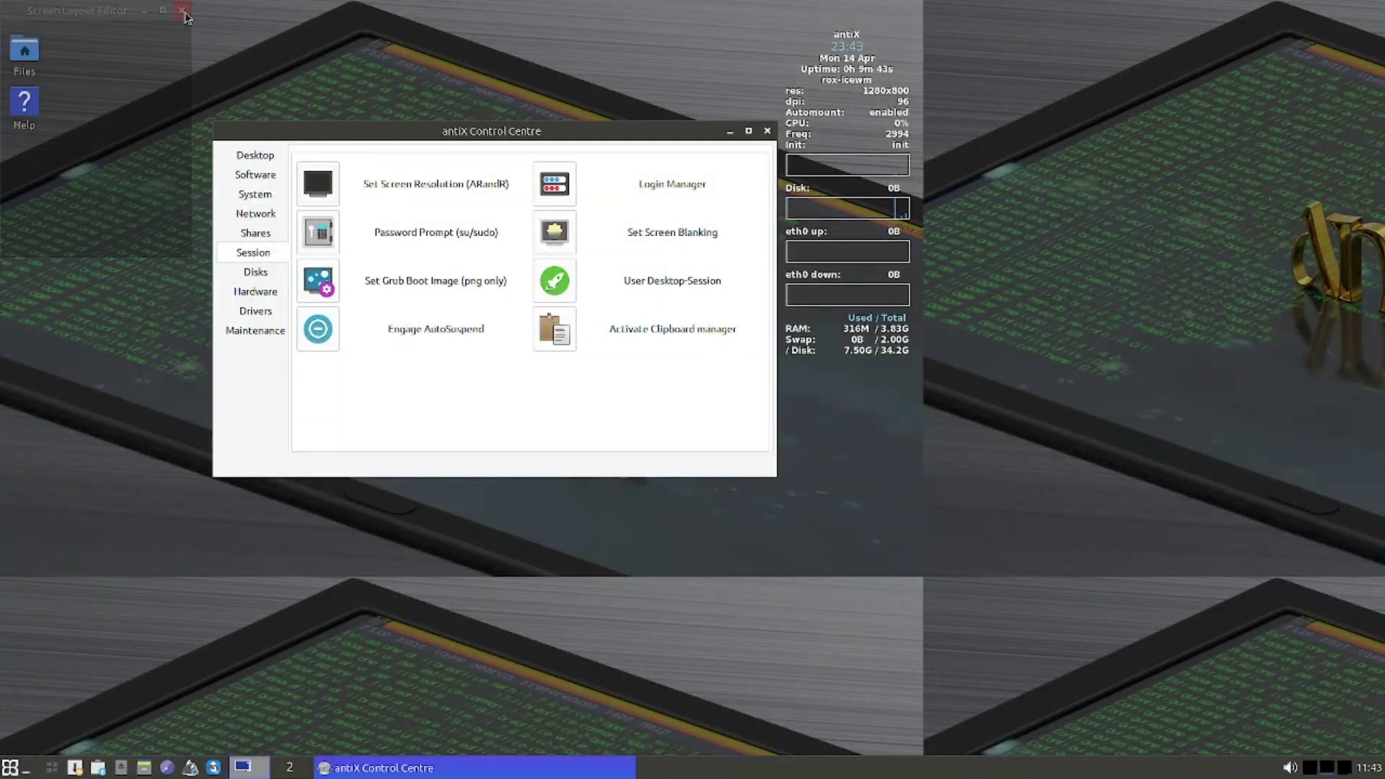
click(767, 131)
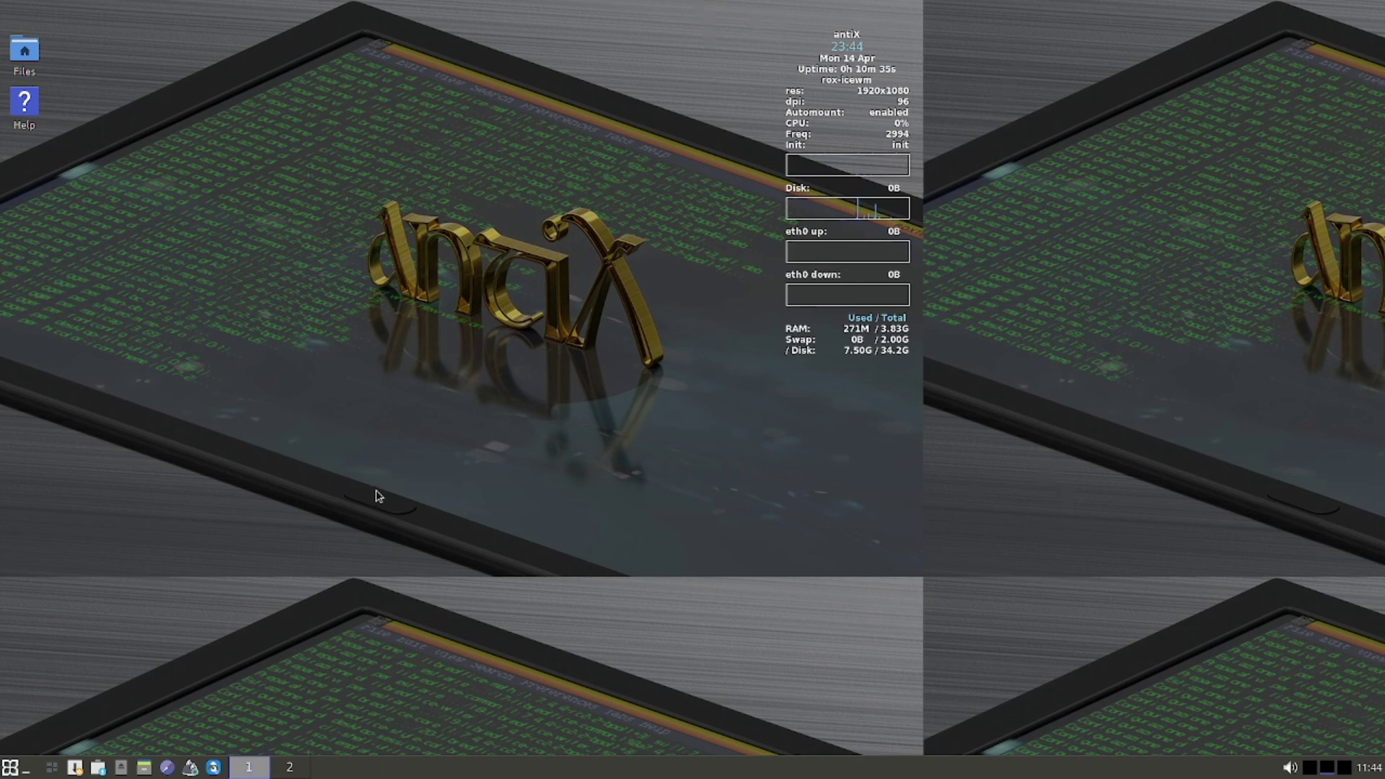
Open a terminal, run the command rox to start the file manager, and maximize its window
click(4, 769)
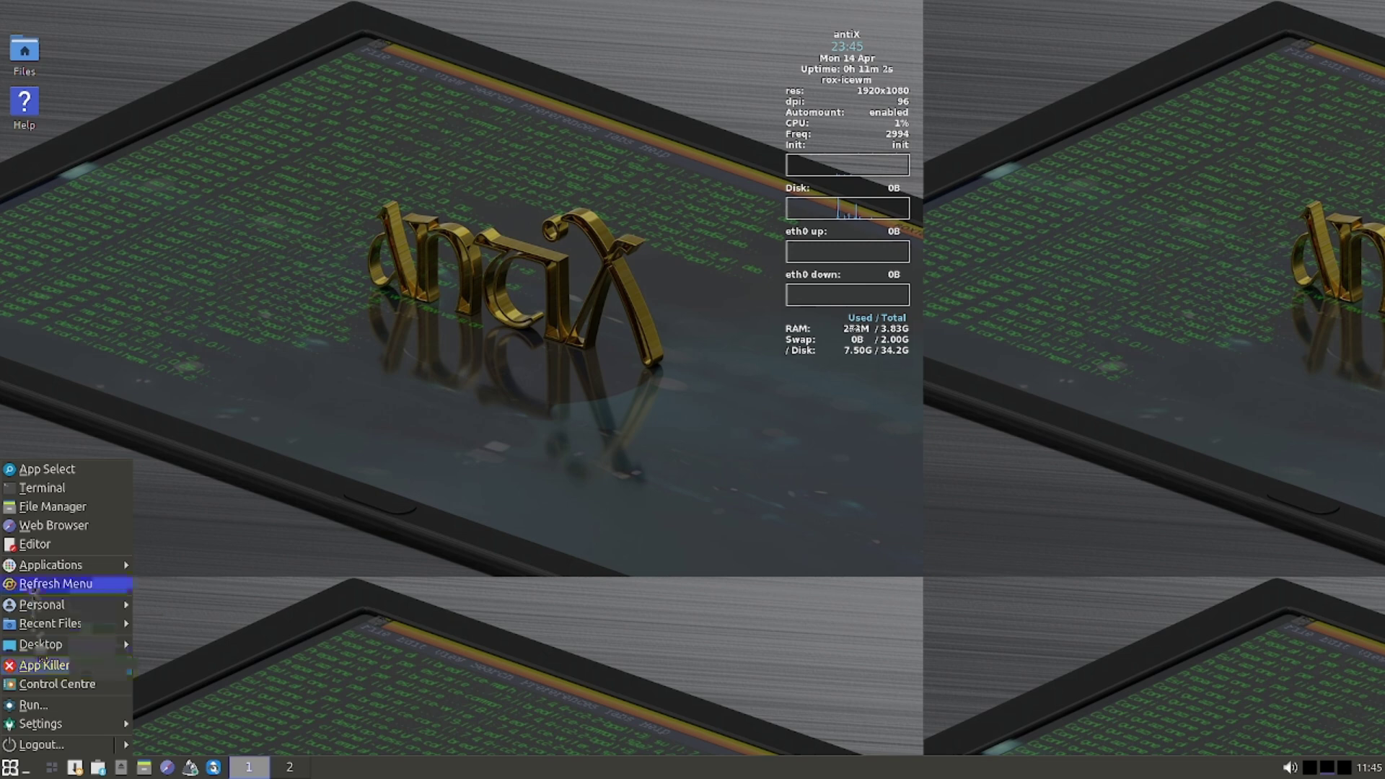
mouse_move(35, 572)
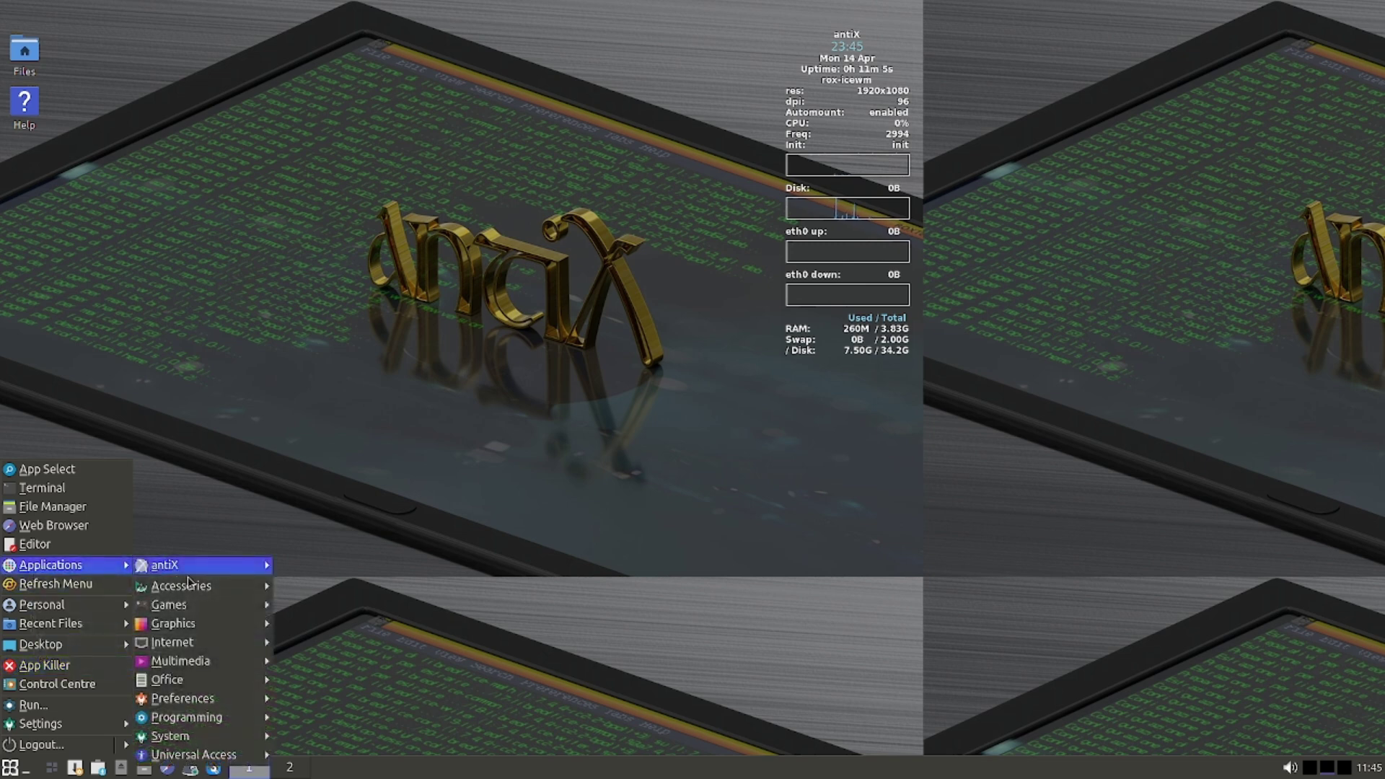
click(43, 489)
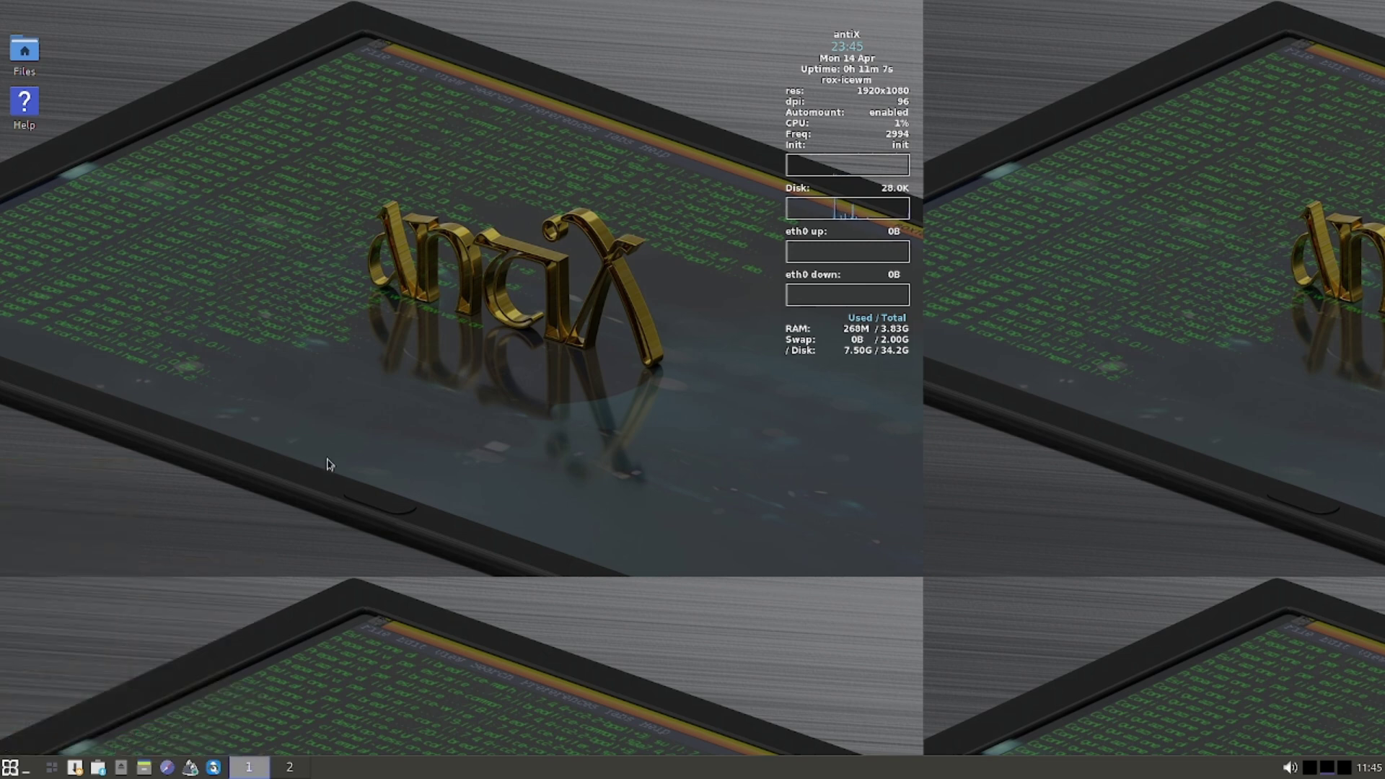
drag(223, 19, 364, 94)
text(rox)
key(Return)
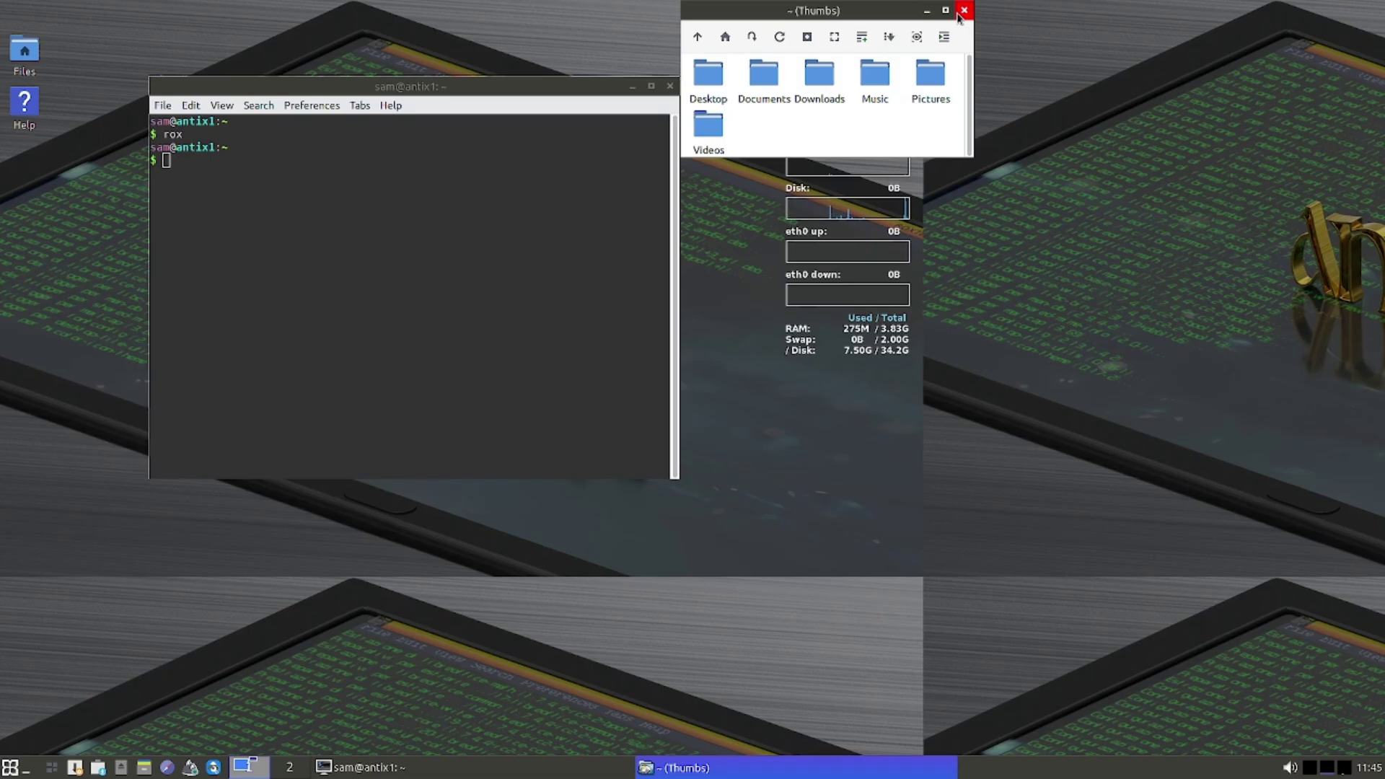
click(945, 10)
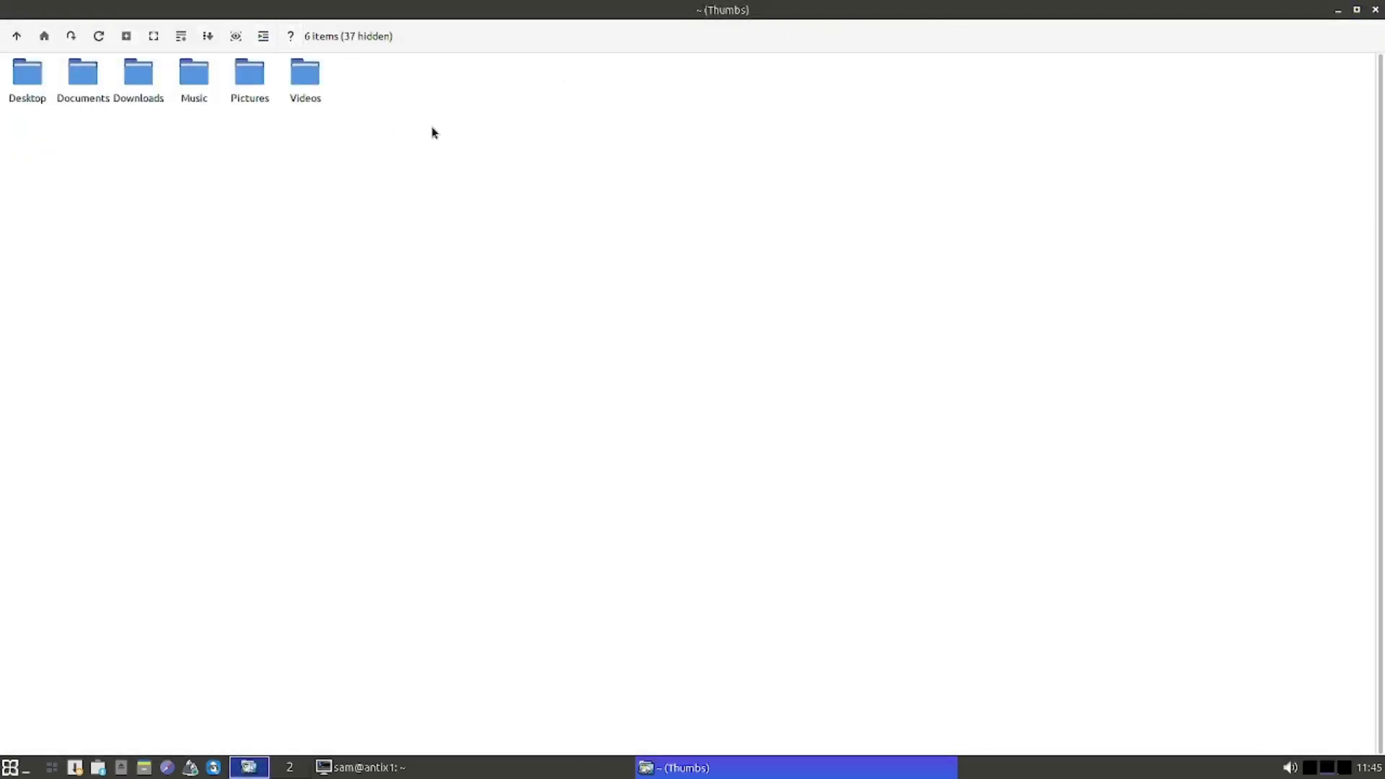
Show extra details for the items in the home folder and go up to the /home directory
click(44, 36)
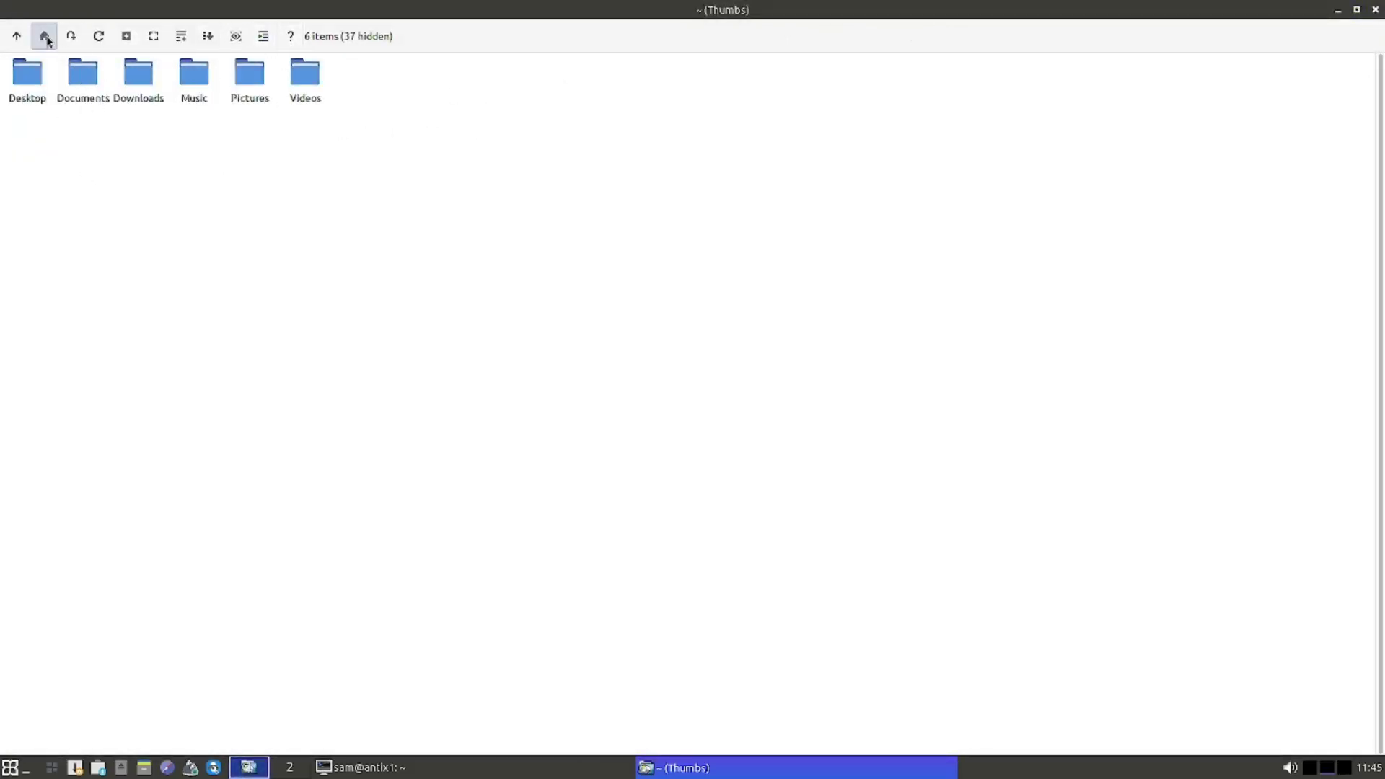
click(181, 40)
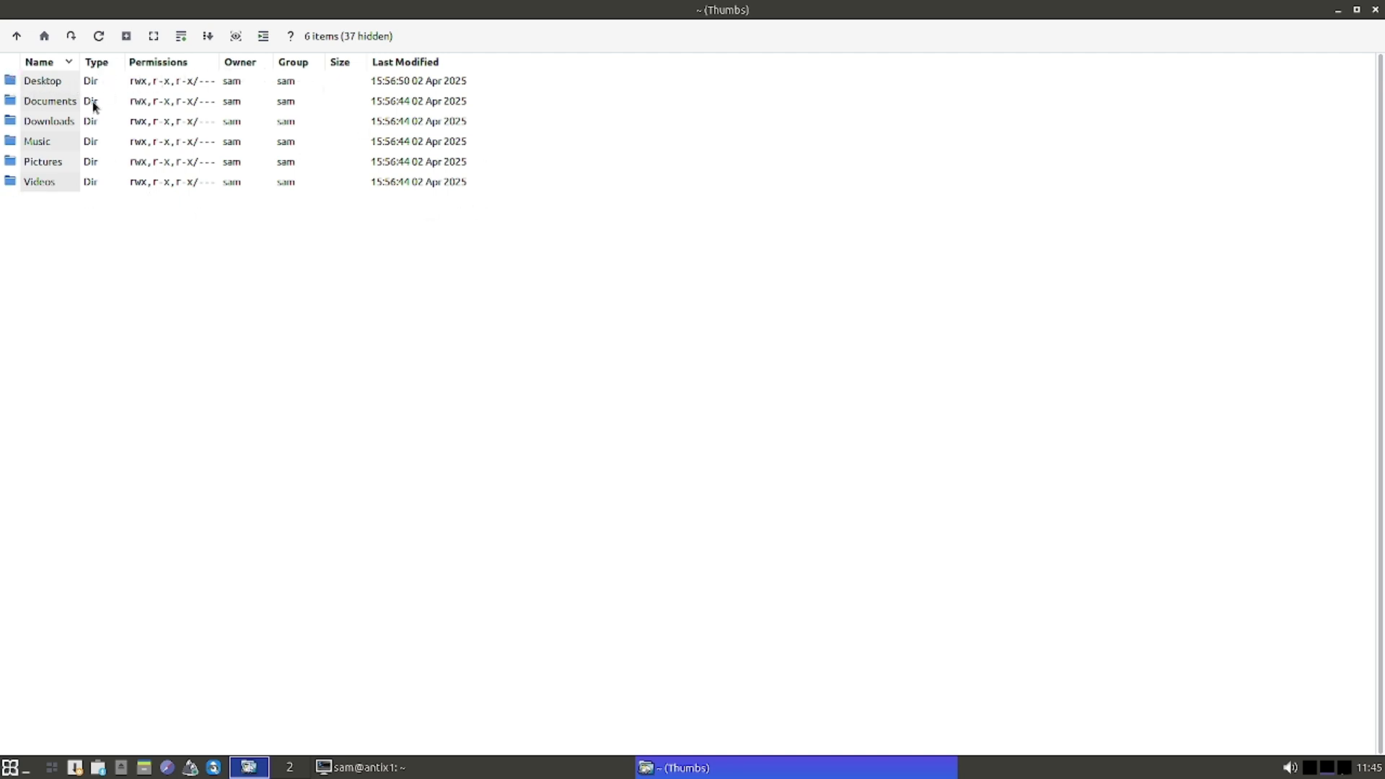
click(14, 38)
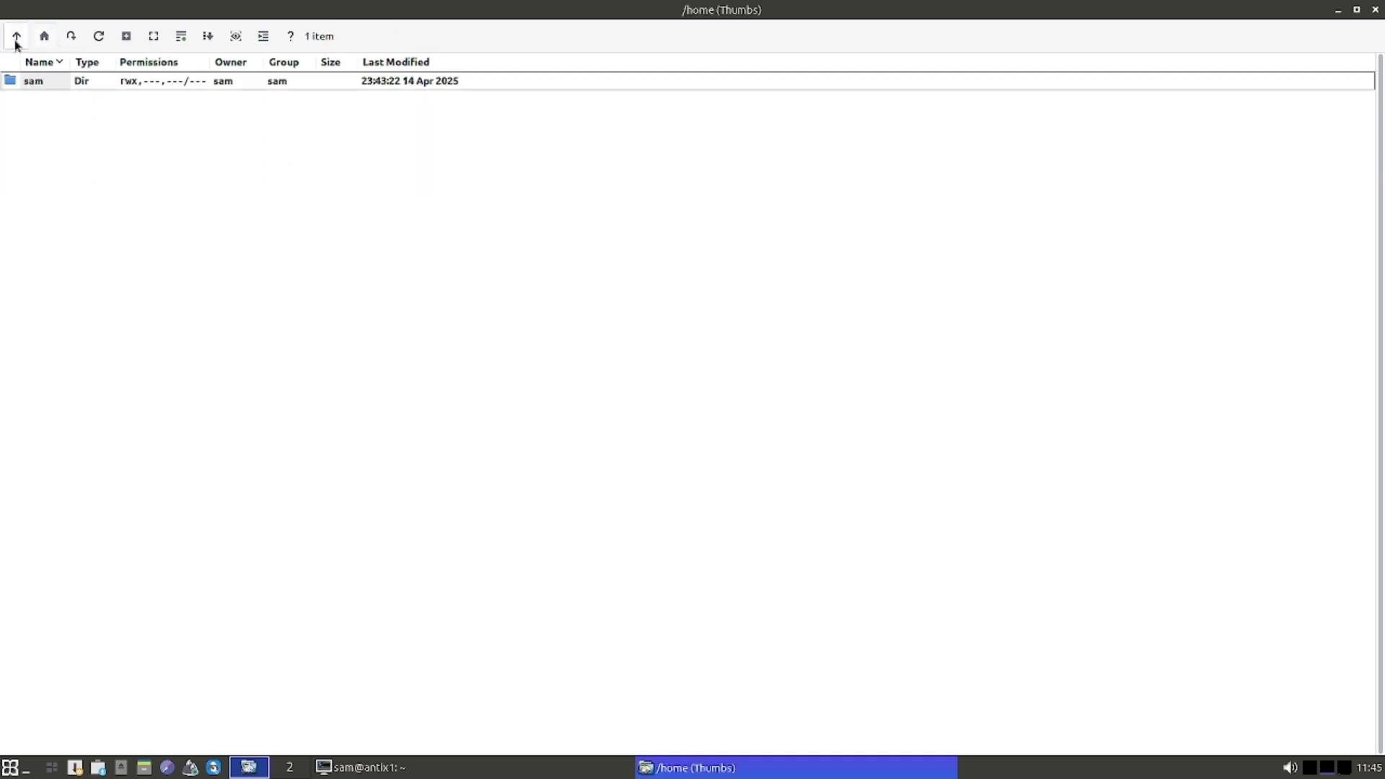
Look at the bookmark options, sort the /home listing by last modified, and close the file manager window
click(71, 37)
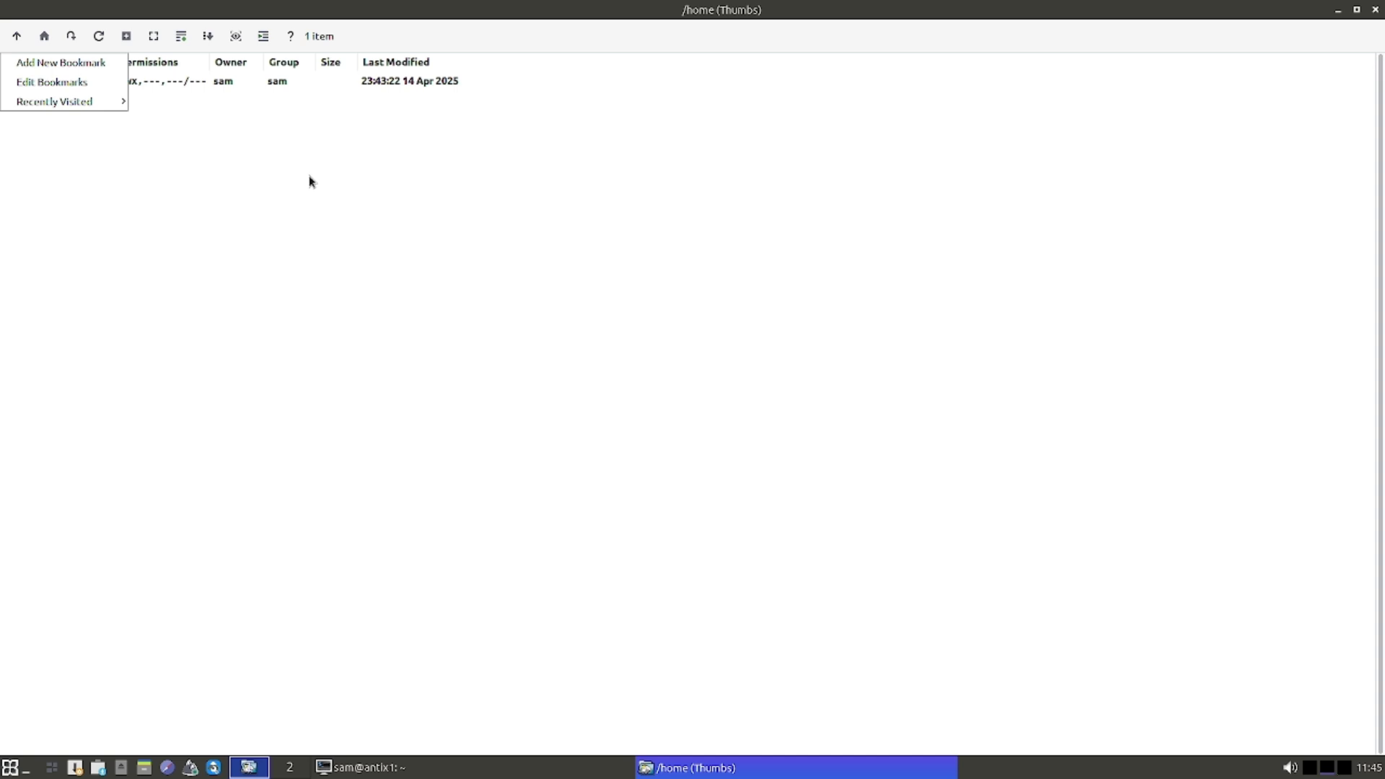
click(225, 298)
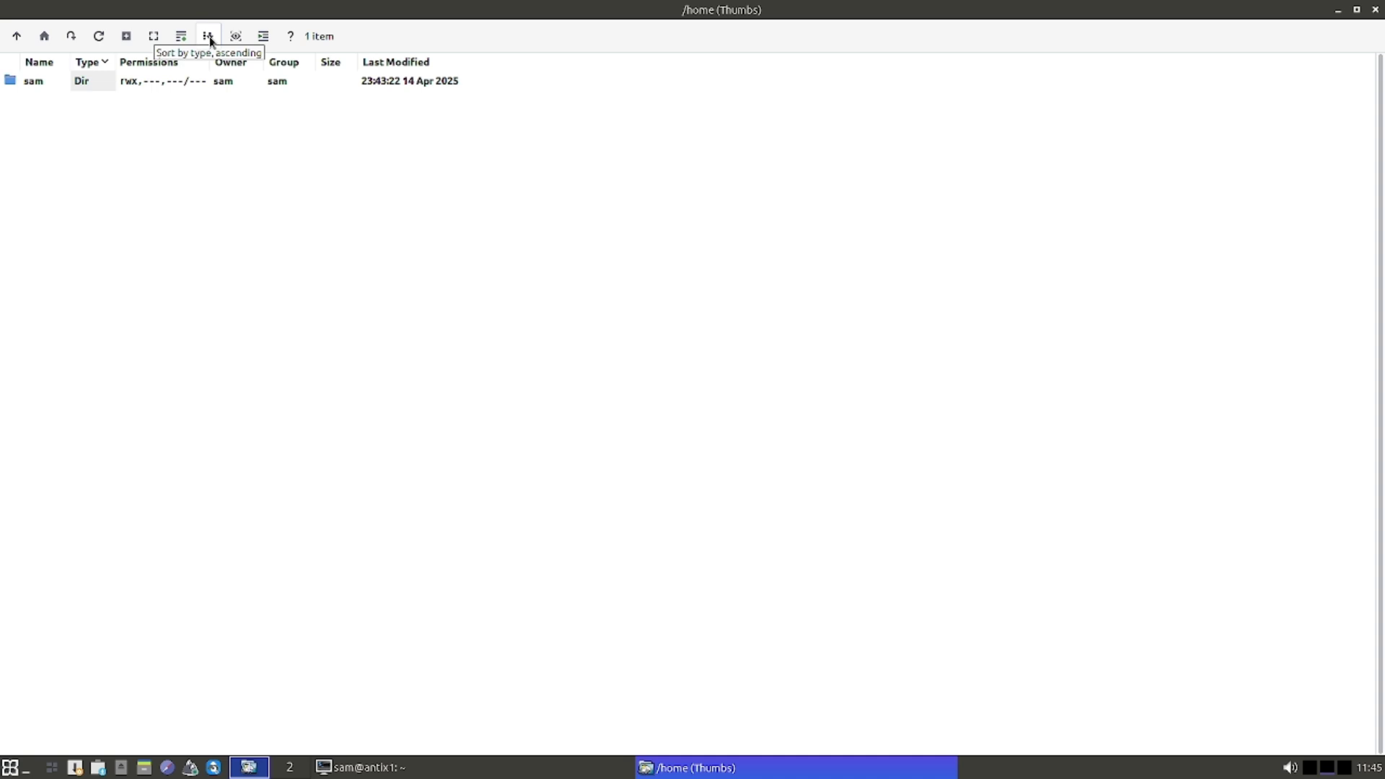
click(209, 39)
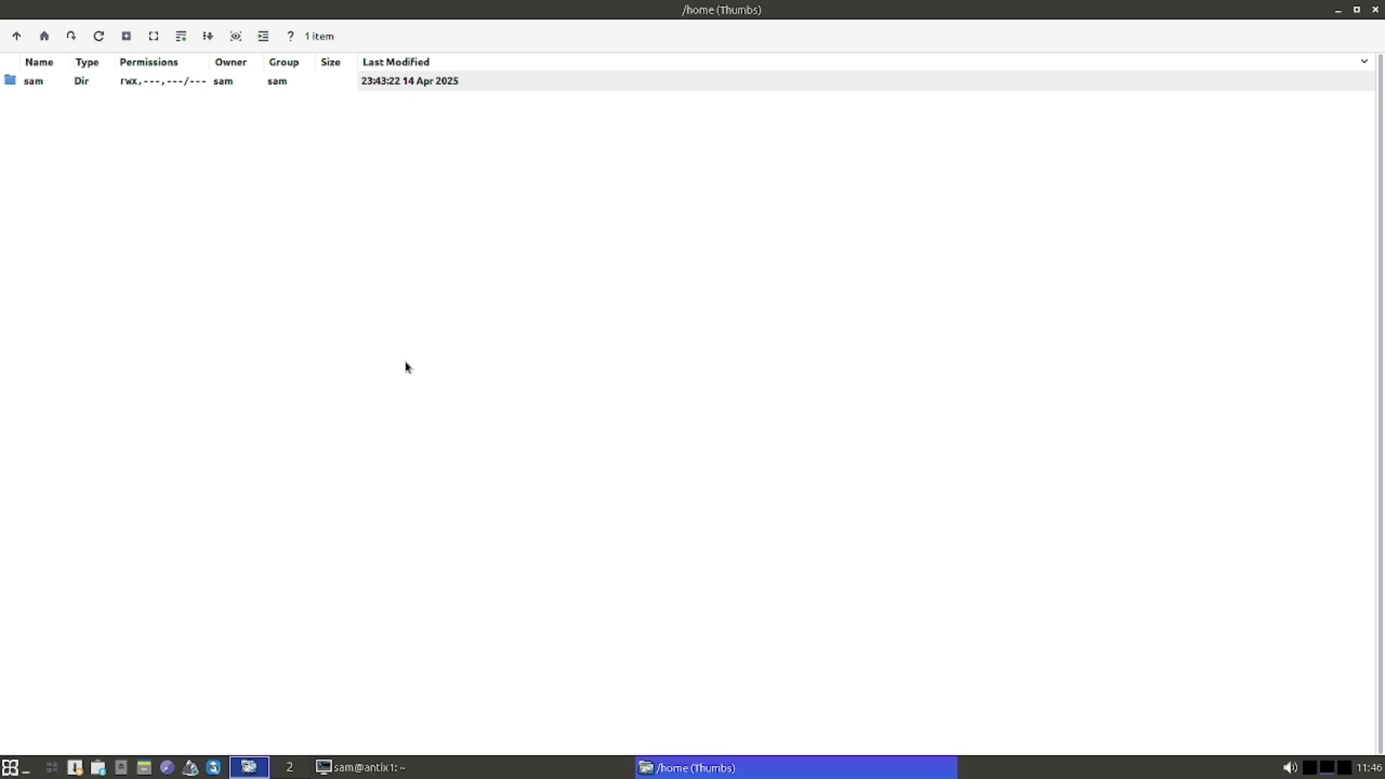
click(1375, 10)
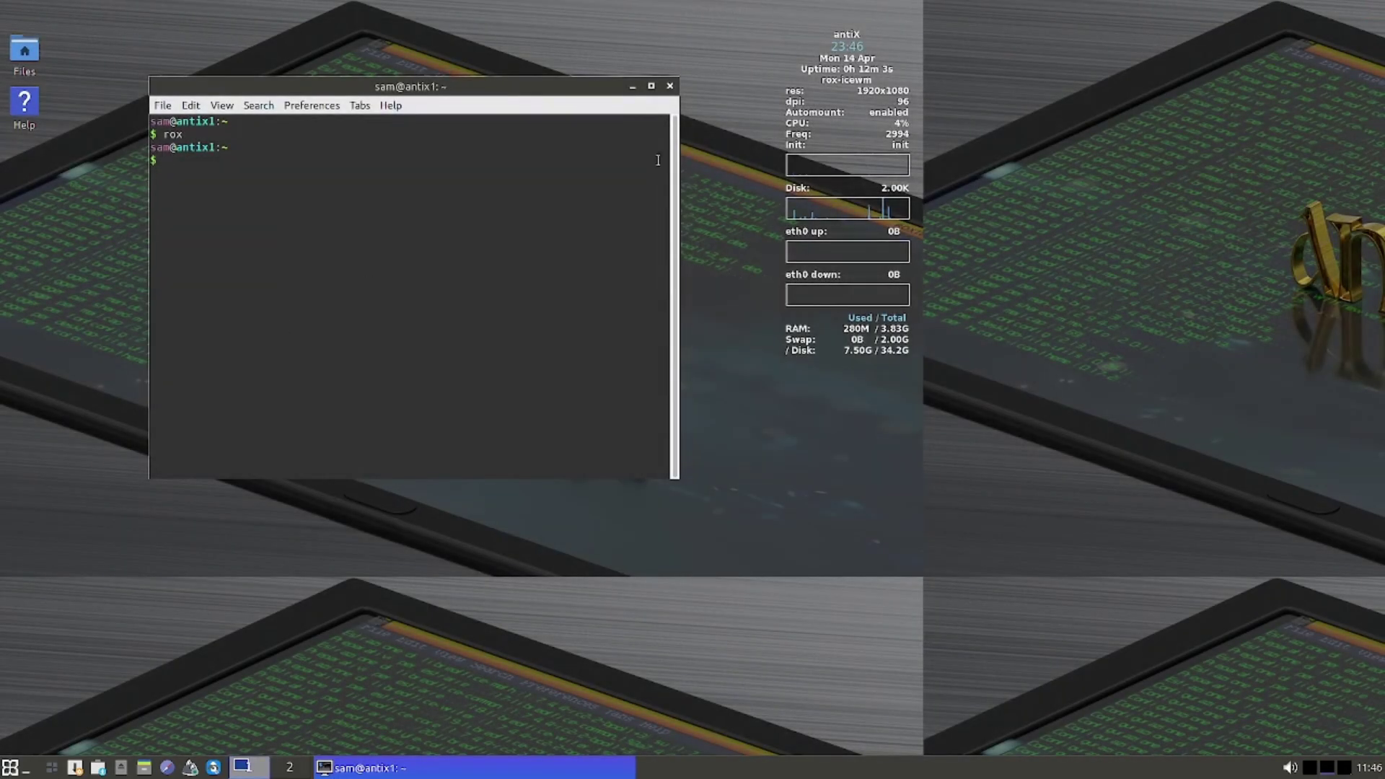
Launch ROX Filer from the System applications, view it maximized, and close it
click(10, 766)
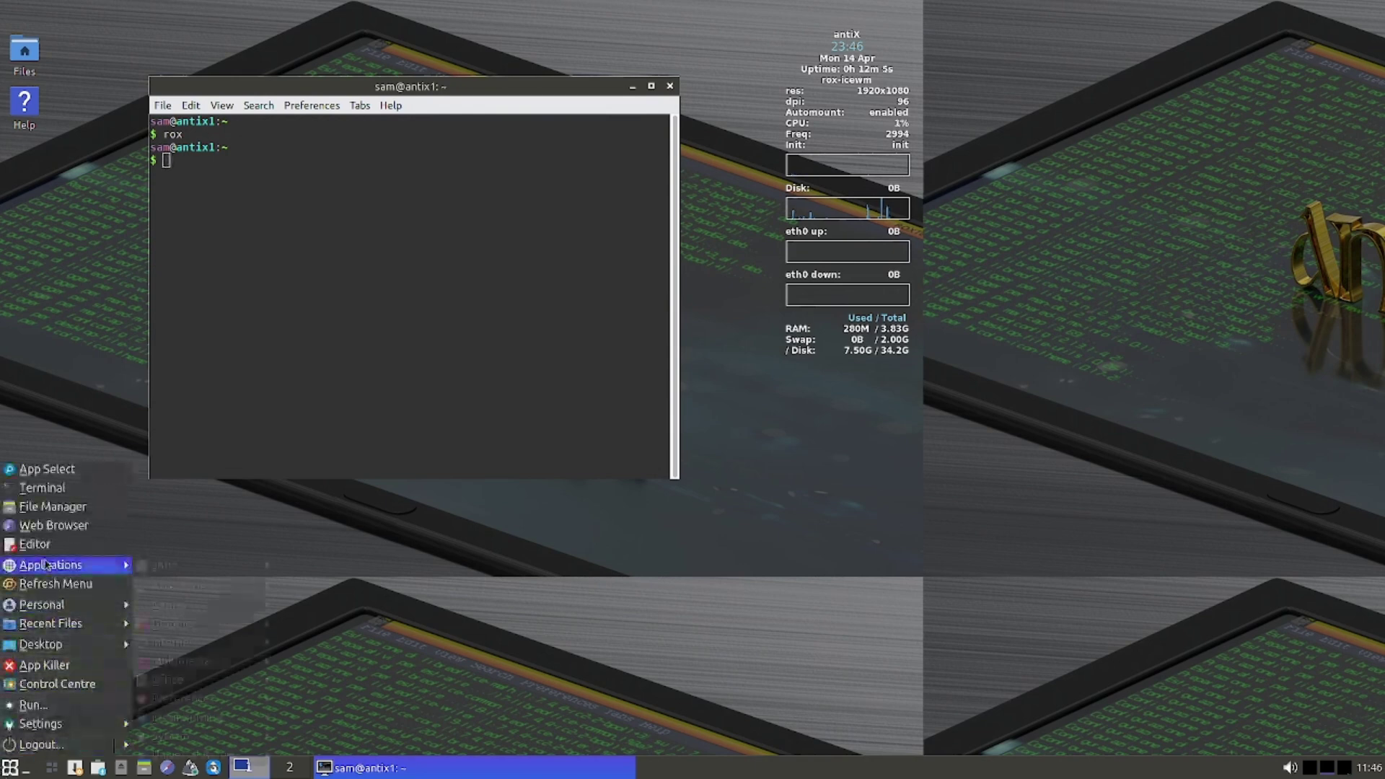
mouse_move(87, 565)
mouse_move(212, 737)
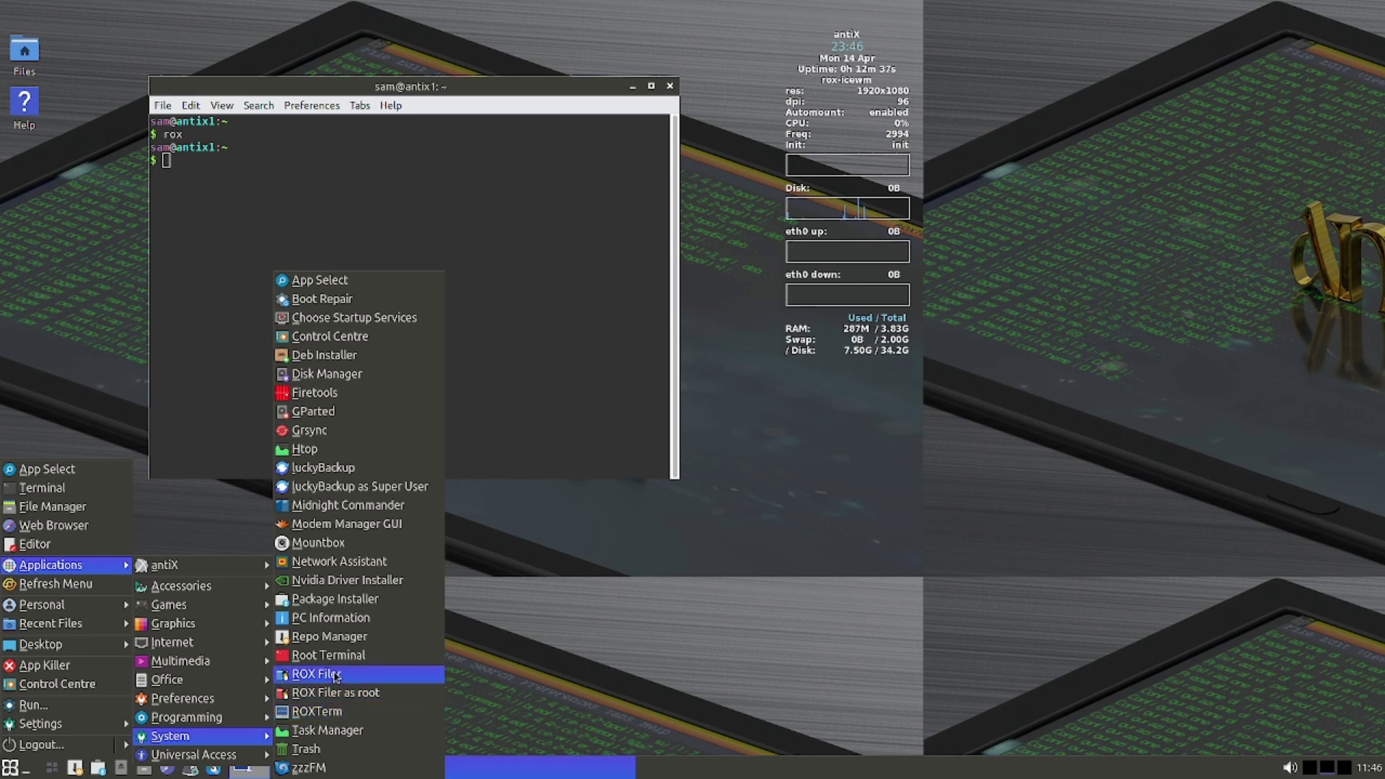
click(336, 675)
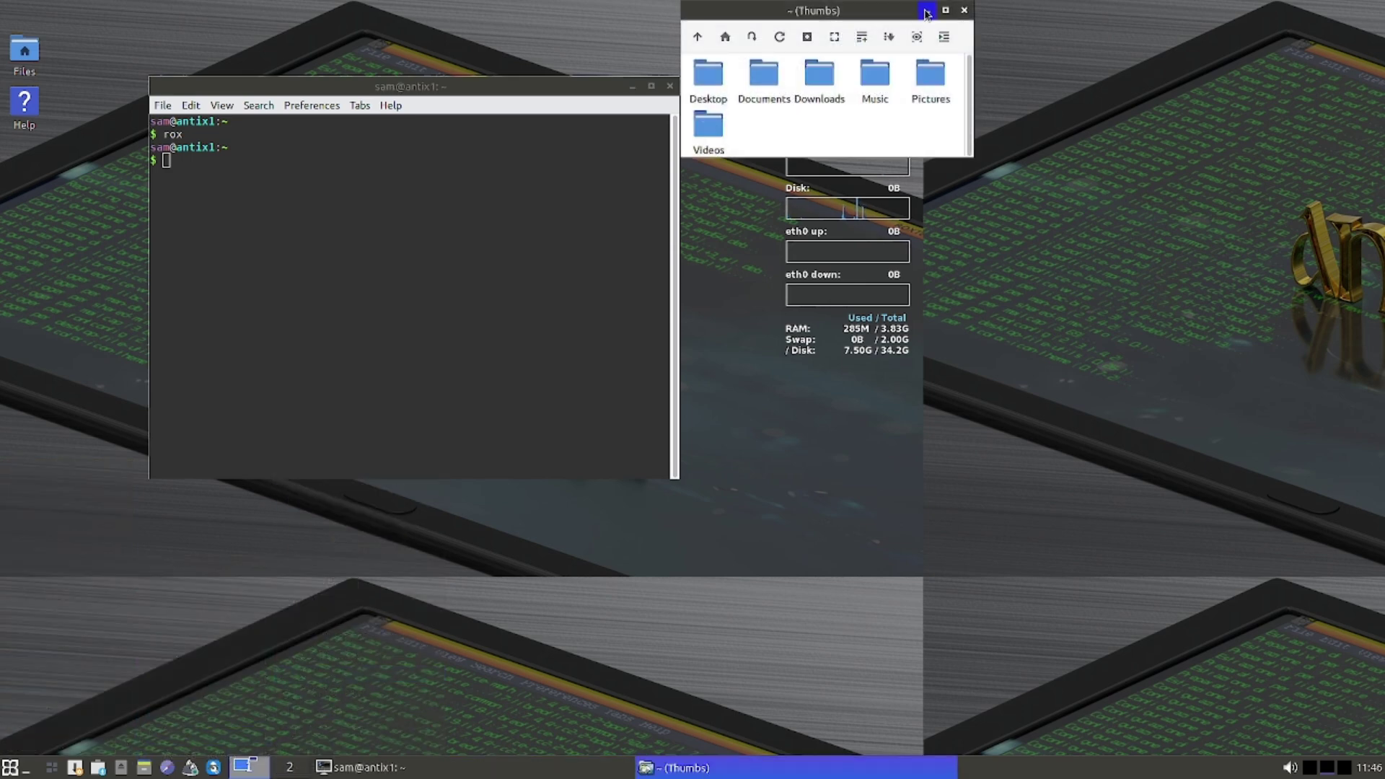
click(946, 11)
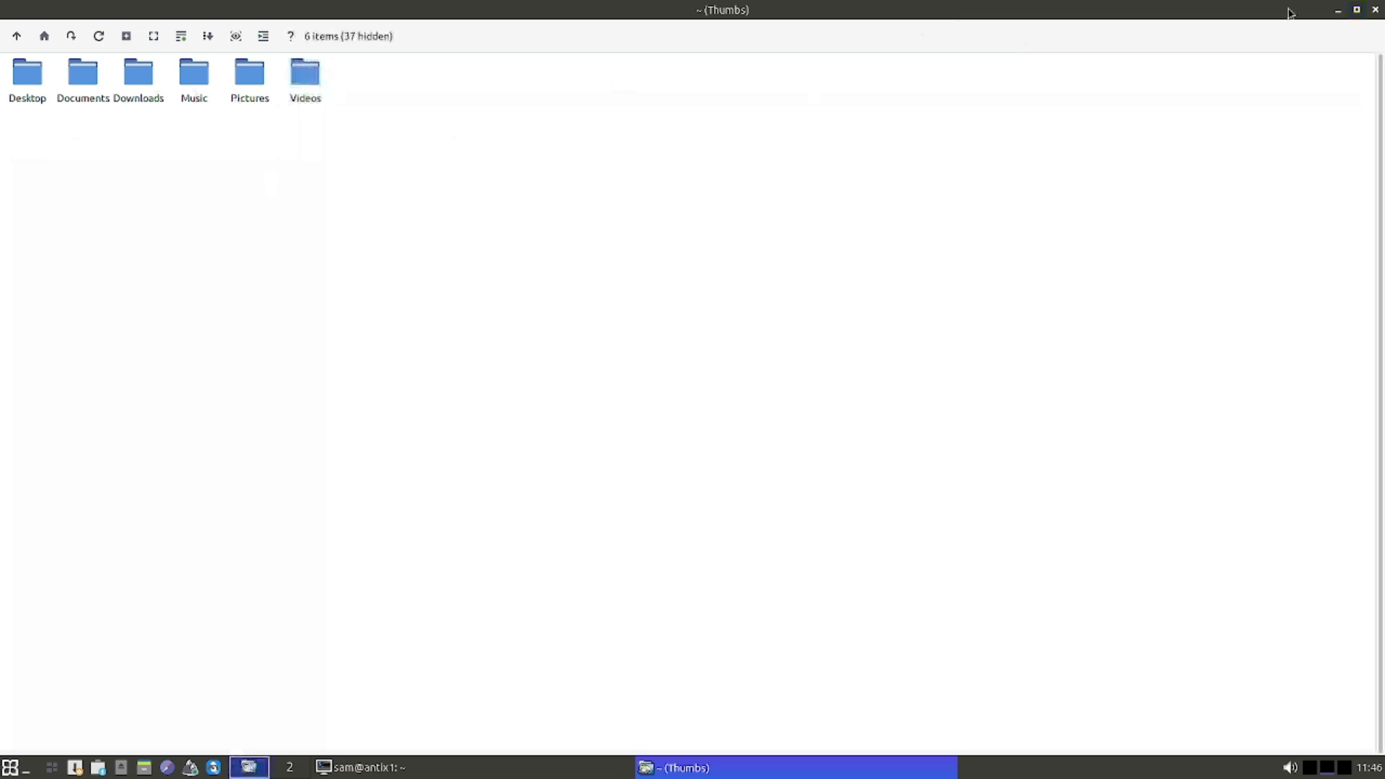
click(1375, 16)
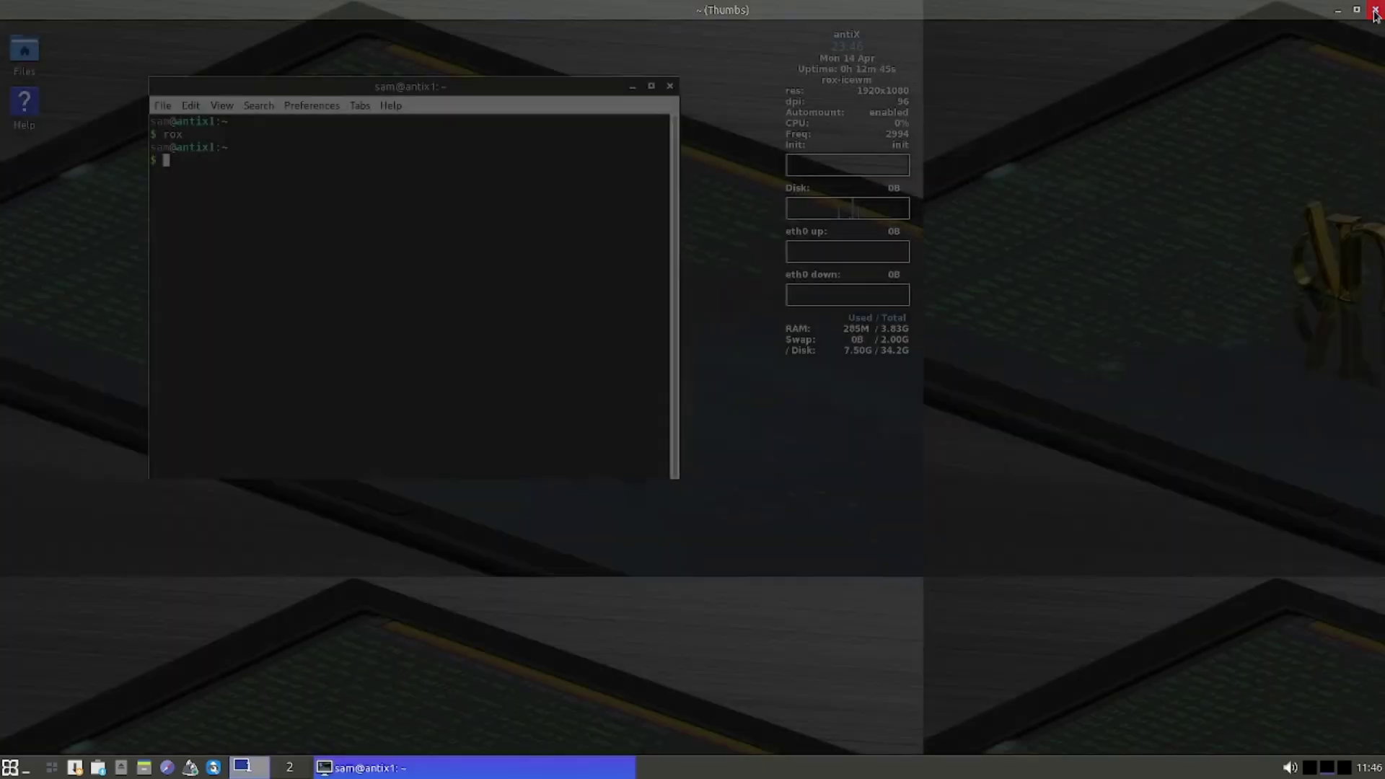
Launch ROX Filer as root from the System applications, authenticate with the administrator password, and maximize the window
click(10, 767)
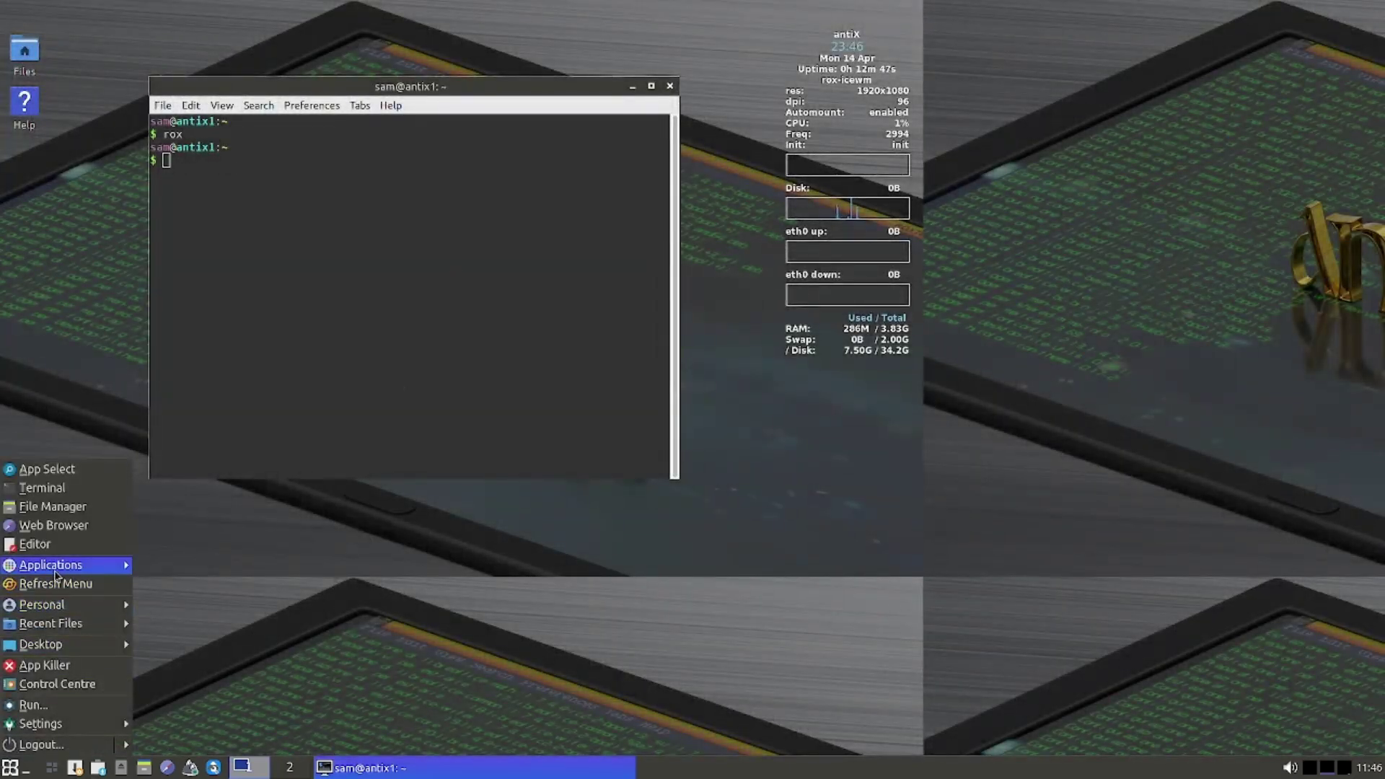
mouse_move(51, 565)
mouse_move(179, 738)
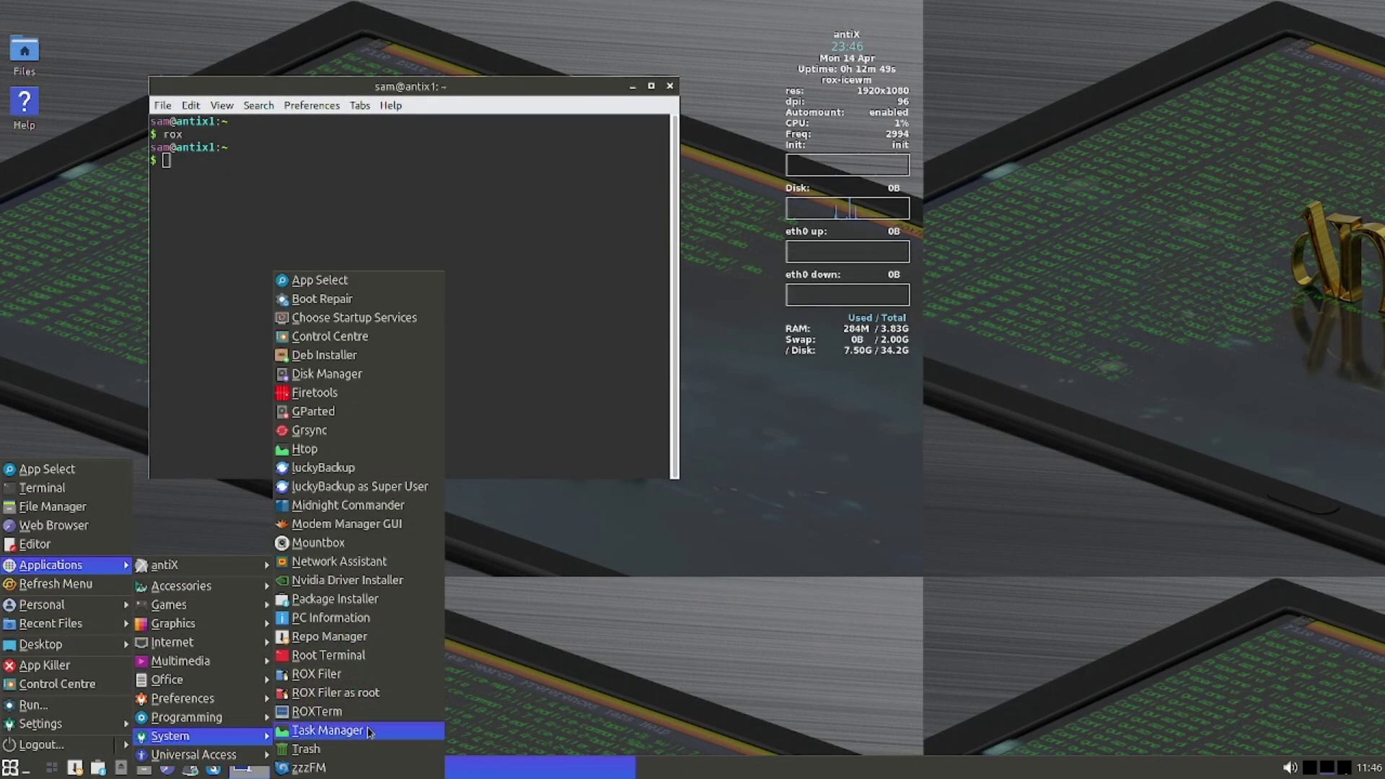
click(381, 695)
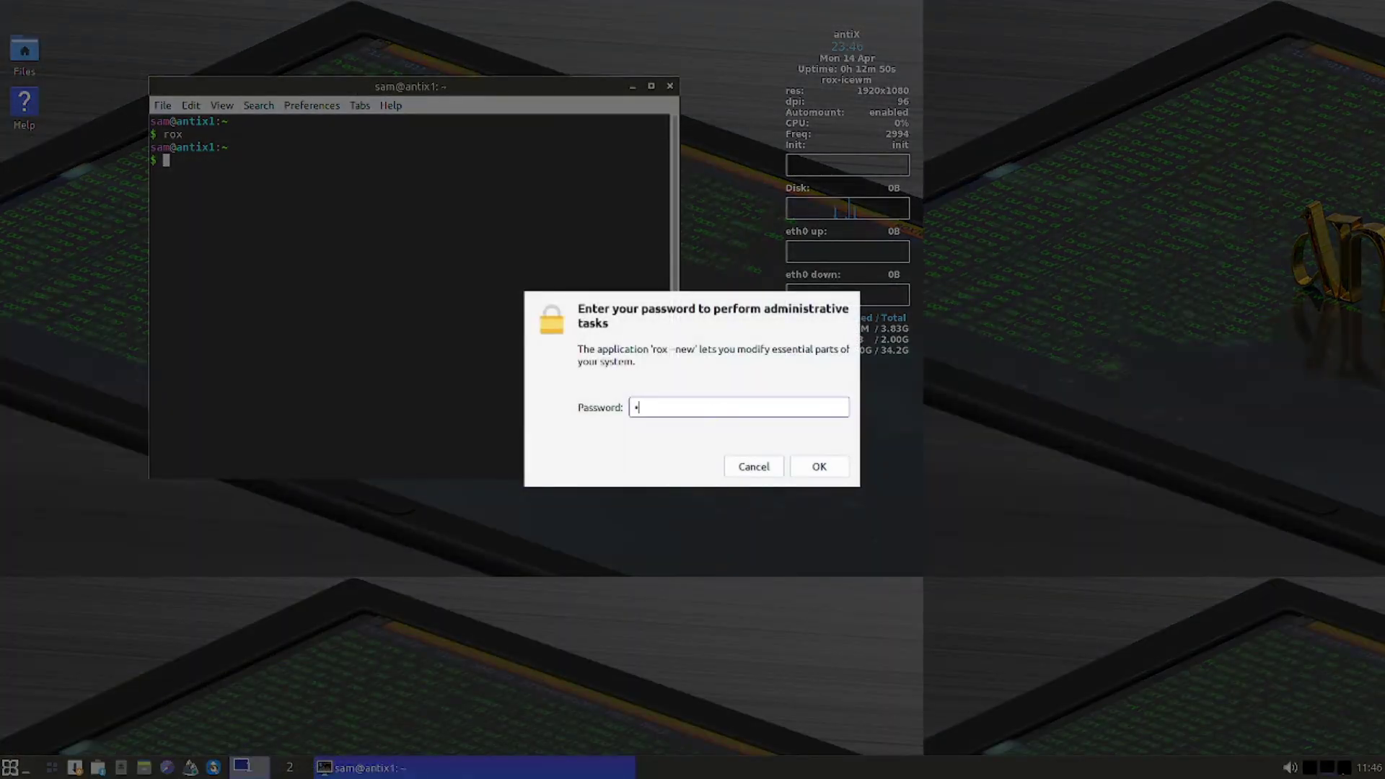
key(Return)
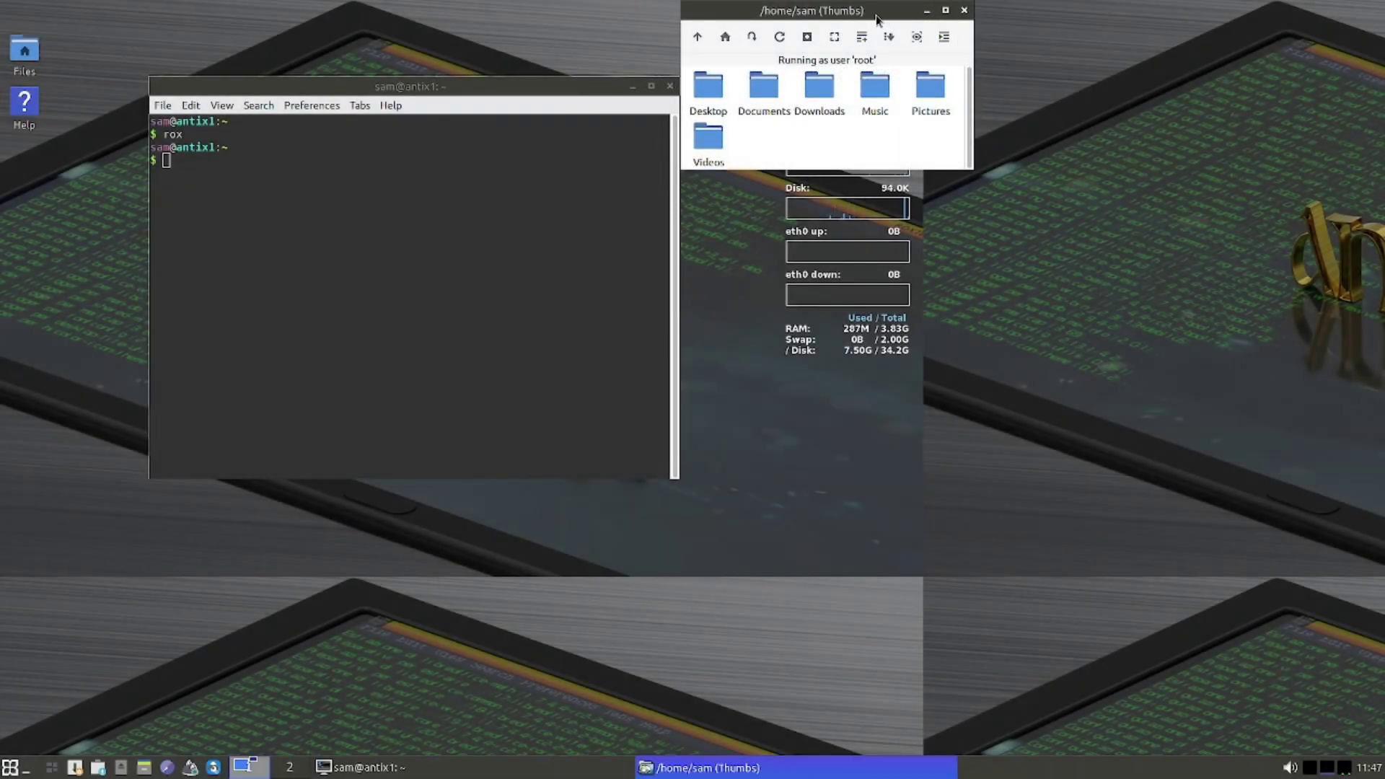
double_click(877, 17)
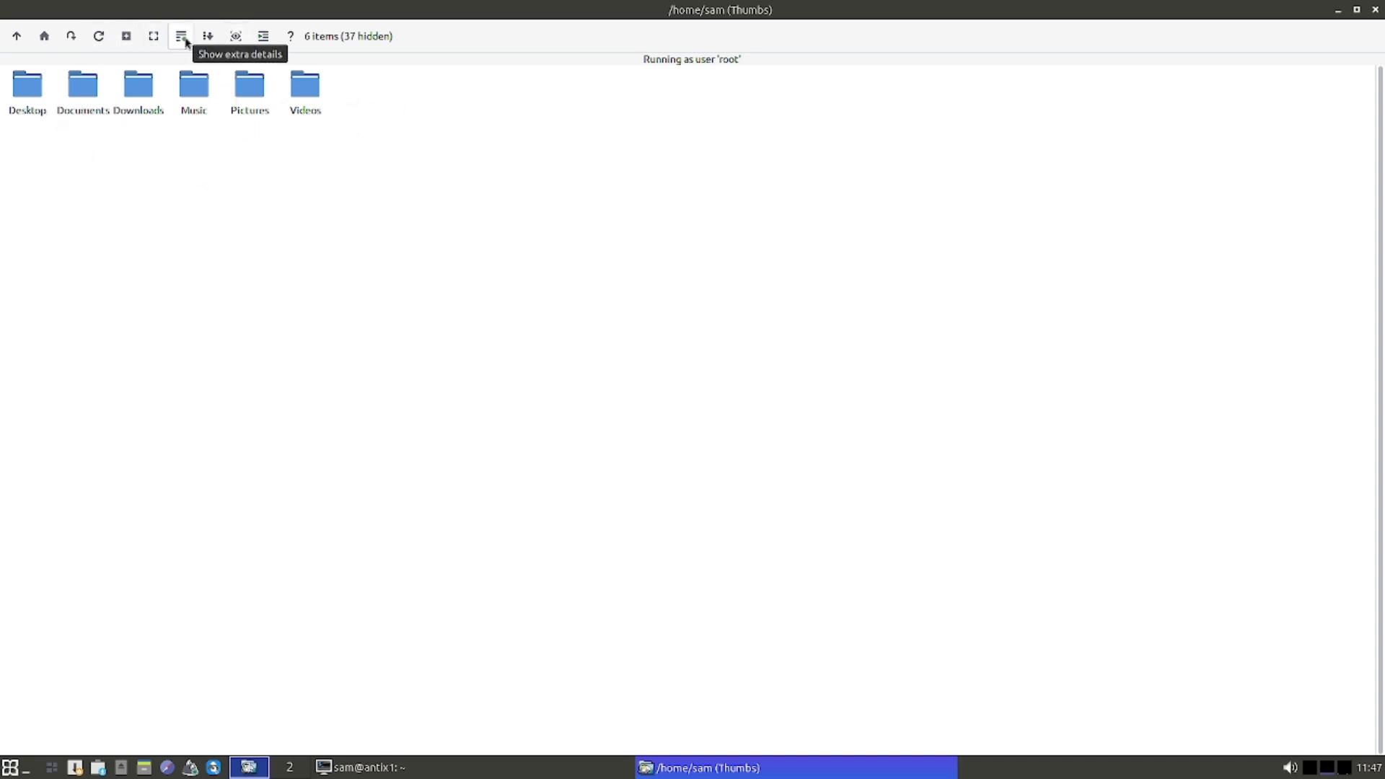
Show the hidden files in the user's home folder
click(236, 38)
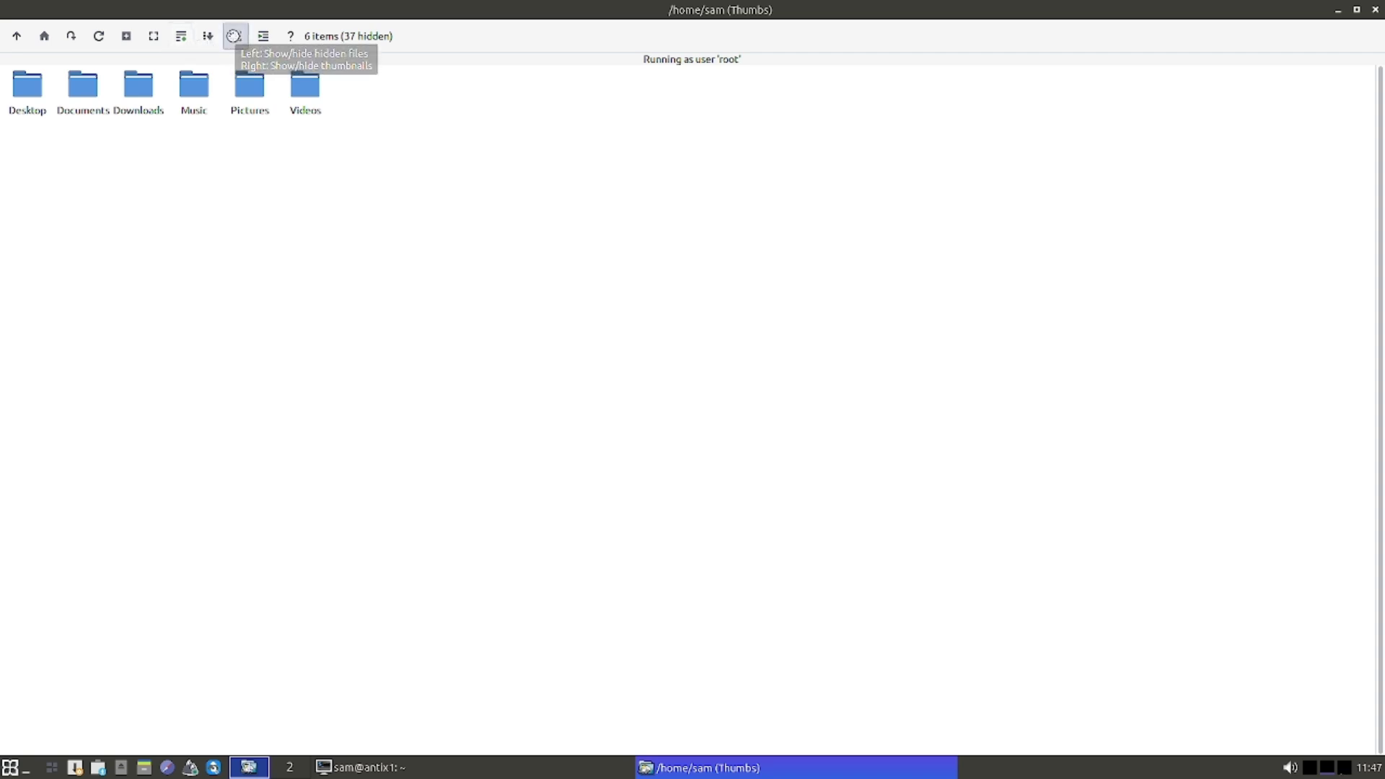
click(235, 38)
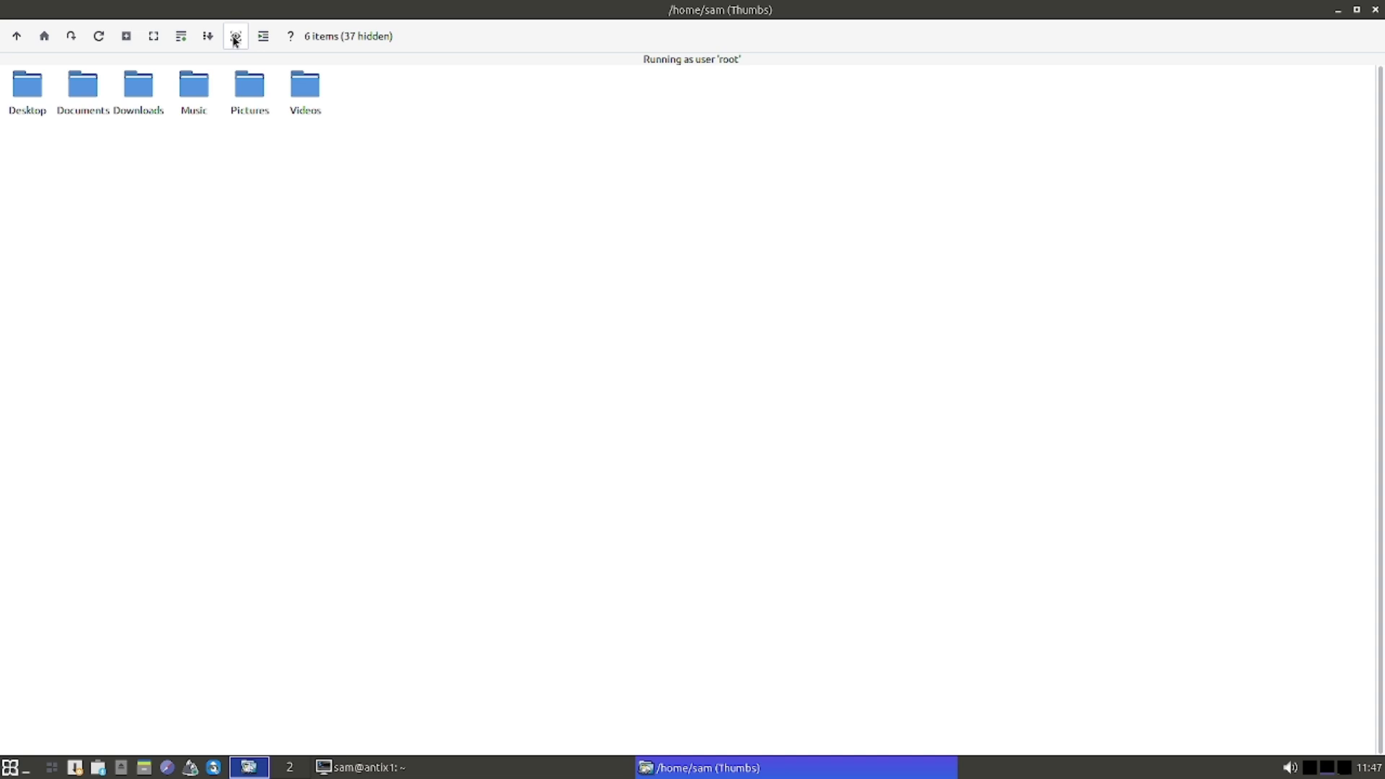
click(235, 37)
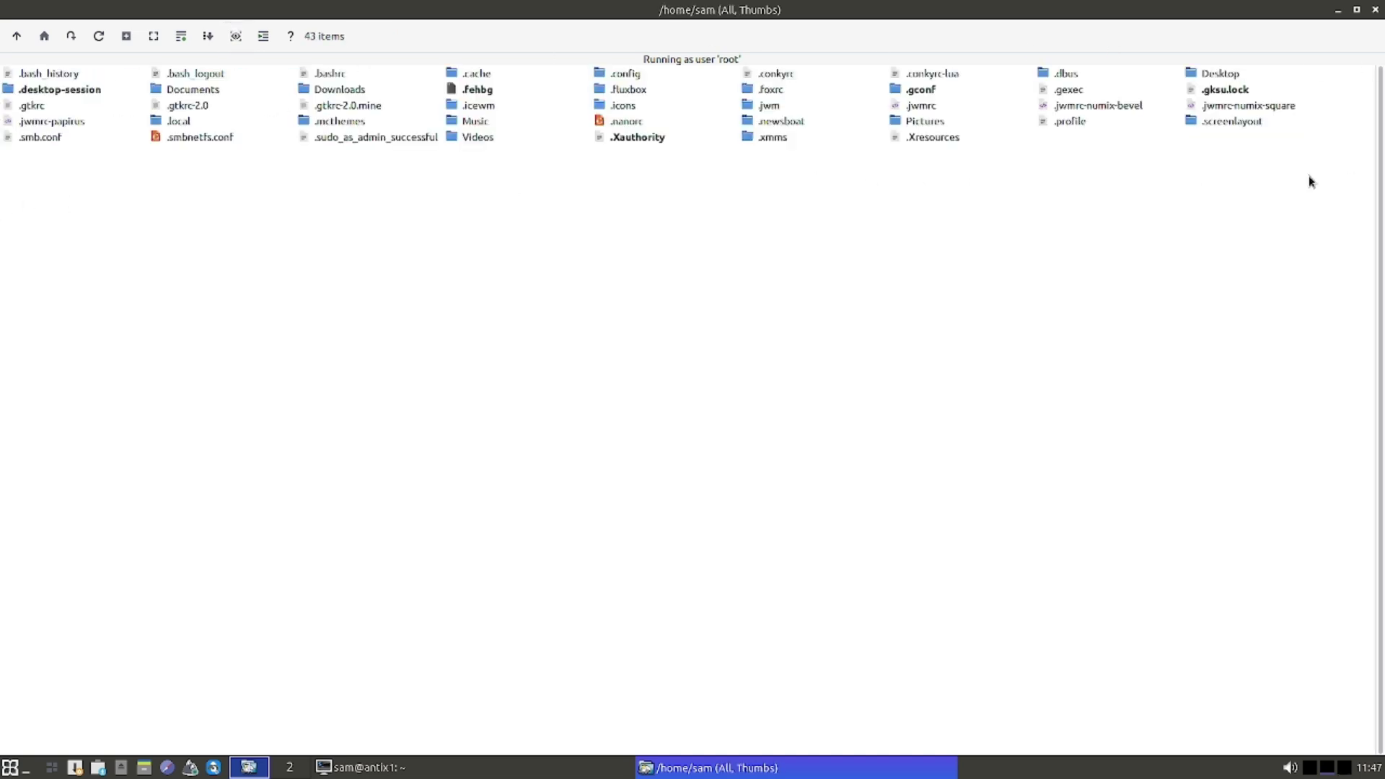
Try the selection control on the listed files, clear any selection, and open the ROX-Filer HTML documentation folder
click(264, 37)
click(264, 37)
click(223, 113)
click(292, 36)
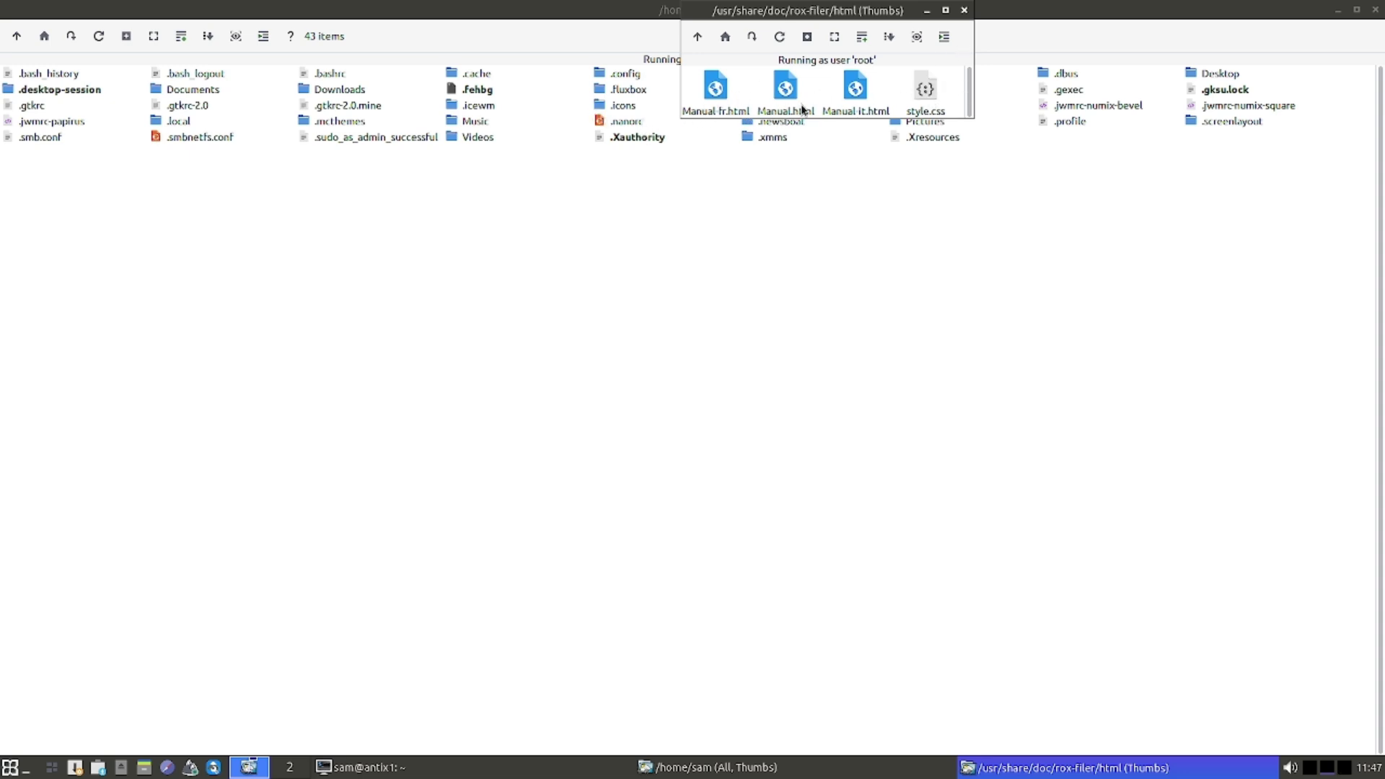
Close the documentation window and move up to the filesystem root, looking into the etc folder on the way
click(967, 10)
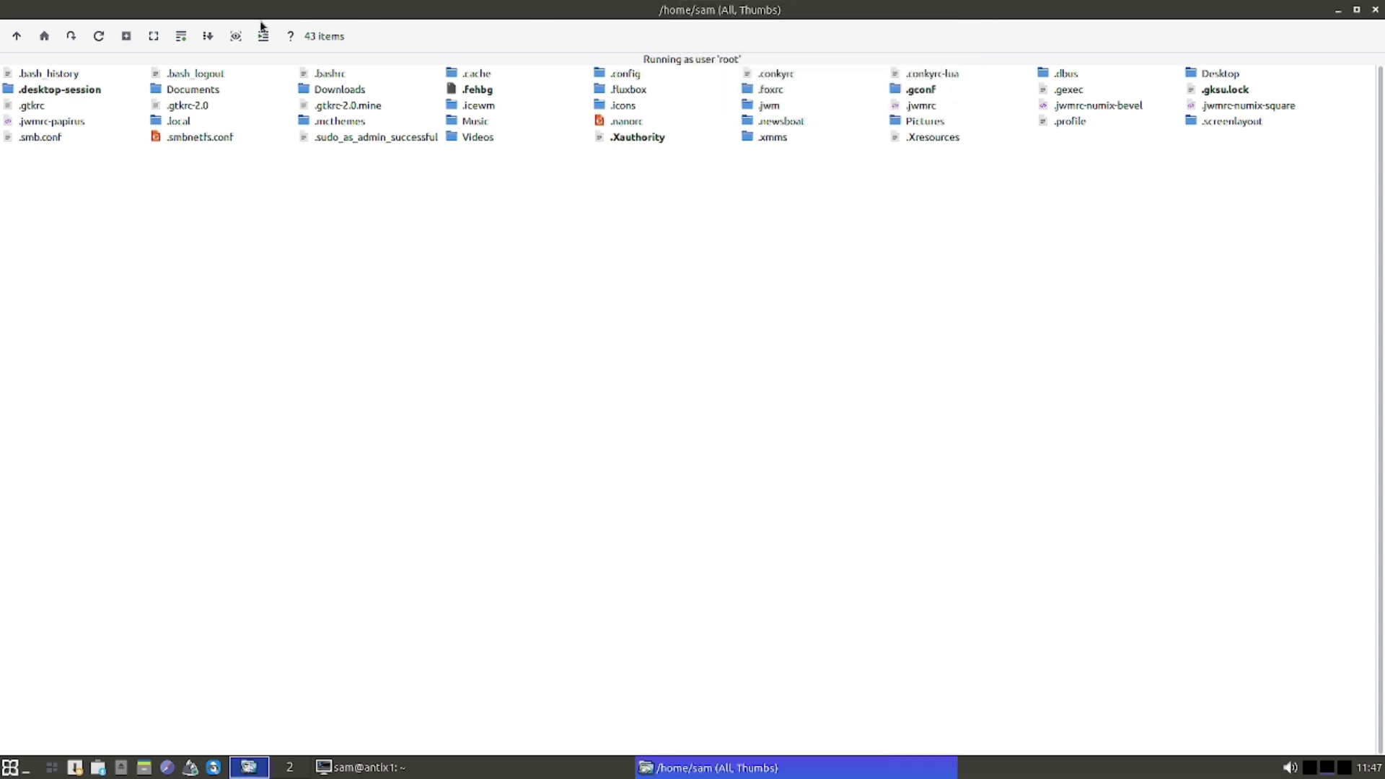
click(16, 36)
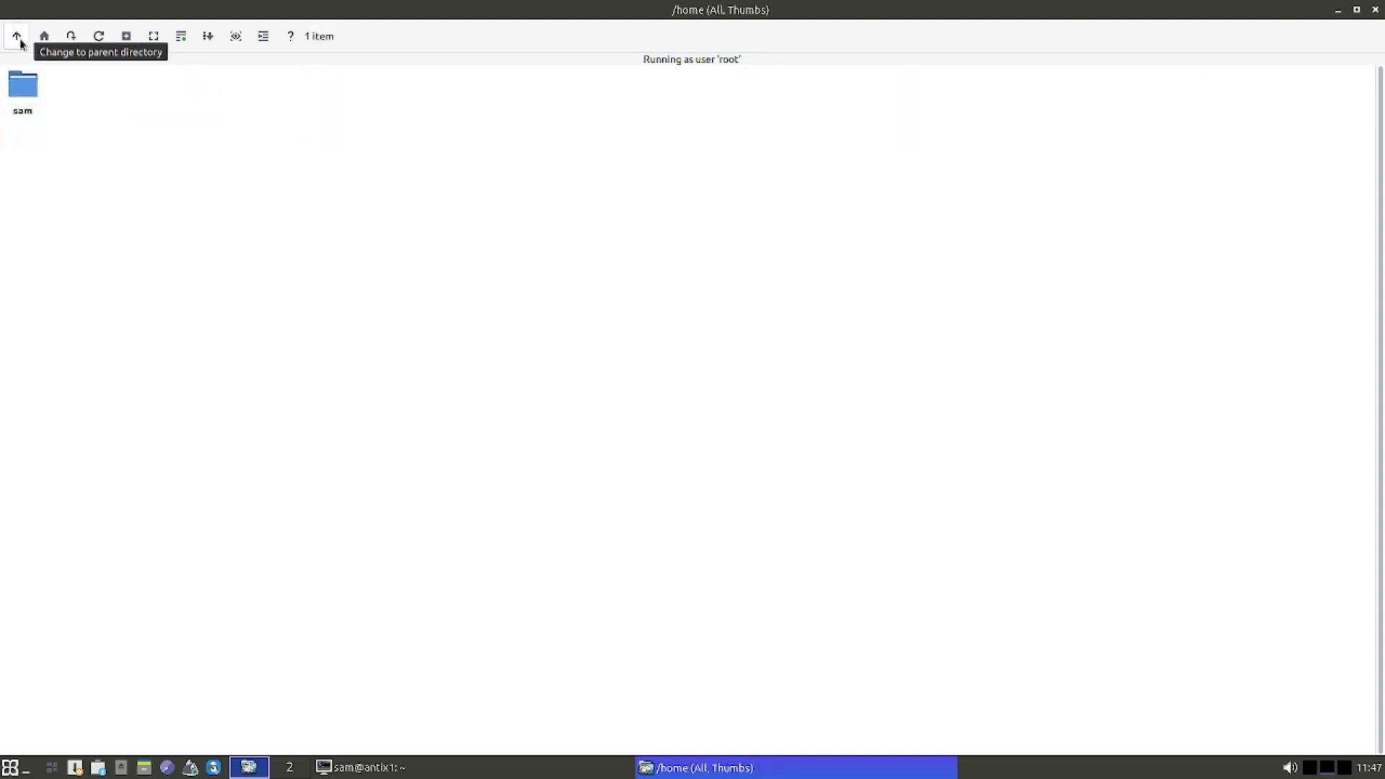
click(16, 37)
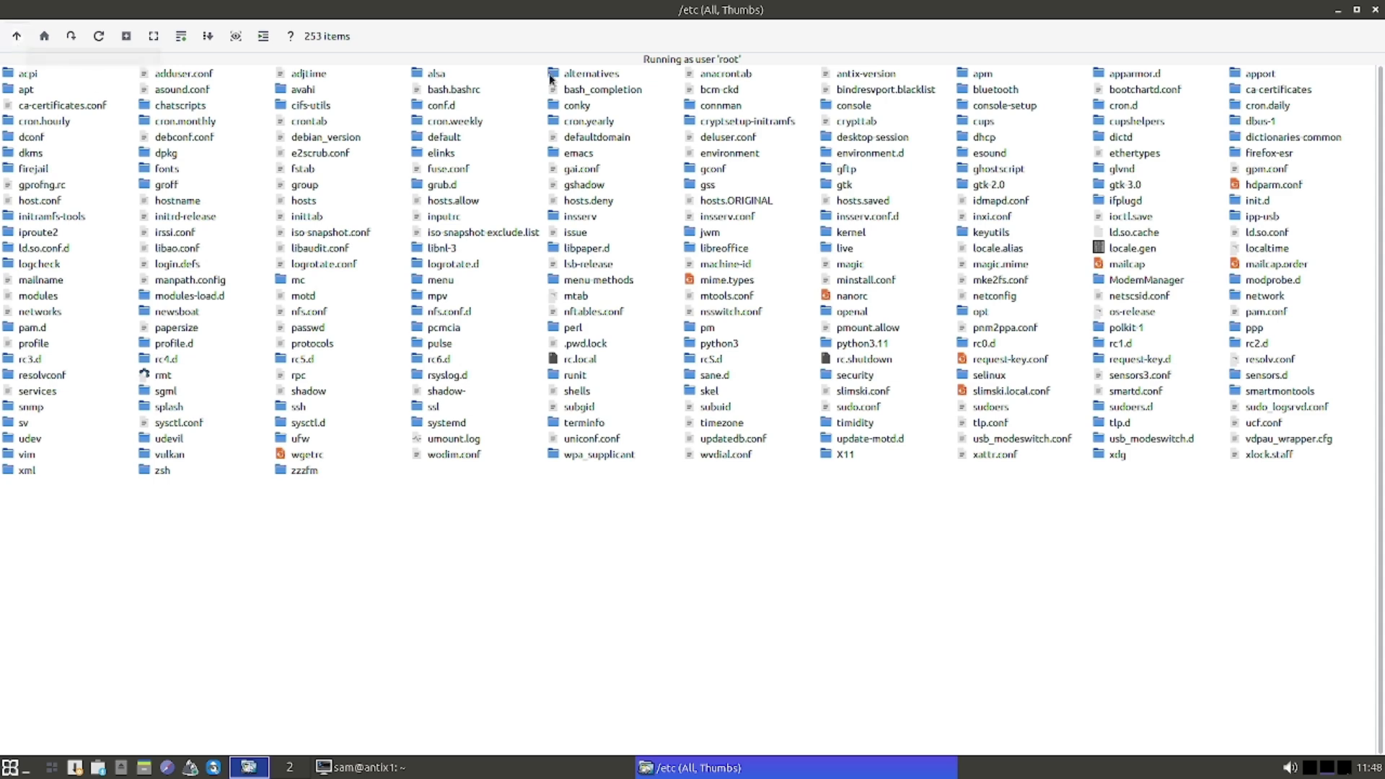
click(15, 36)
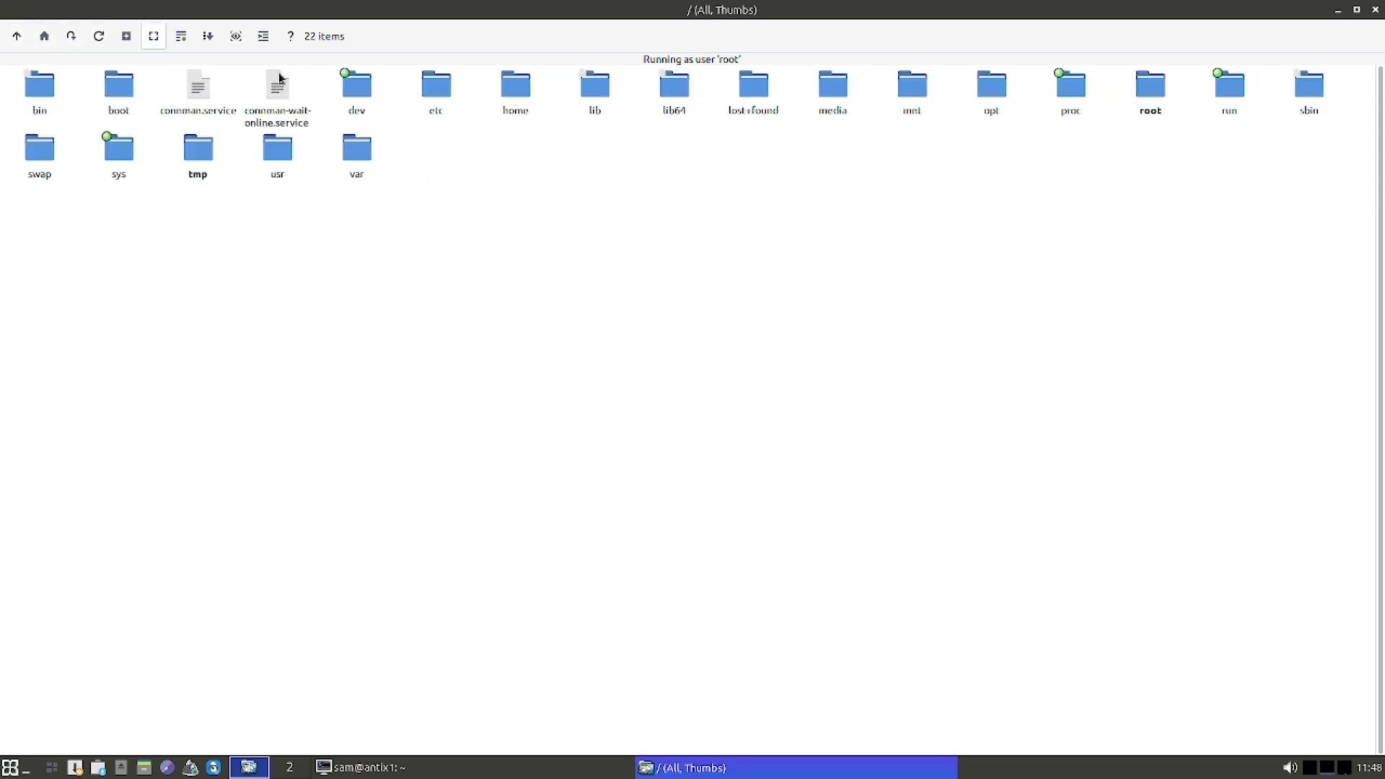
Open the .gtkrc file from the user's home folder and return the file manager to the filesystem root
click(506, 110)
double_click(23, 101)
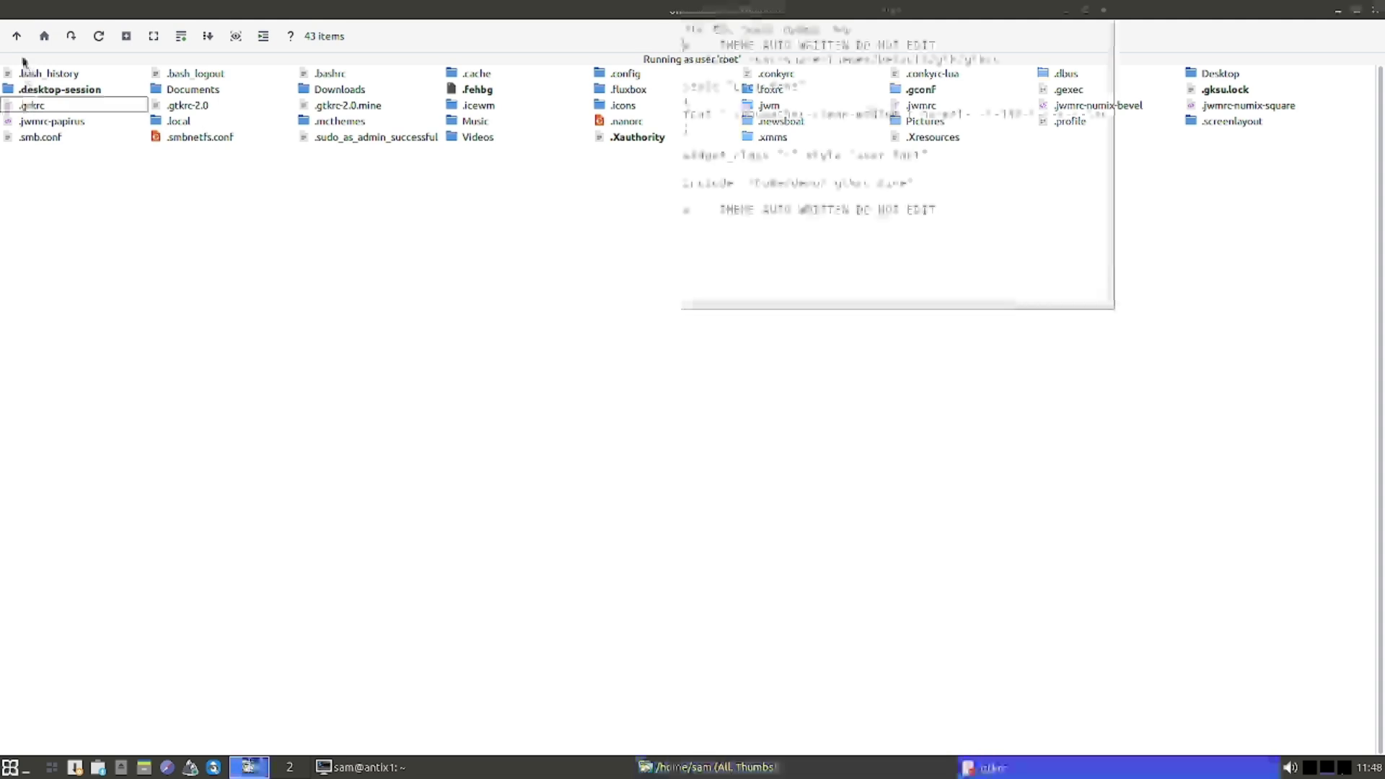
click(16, 36)
click(16, 36)
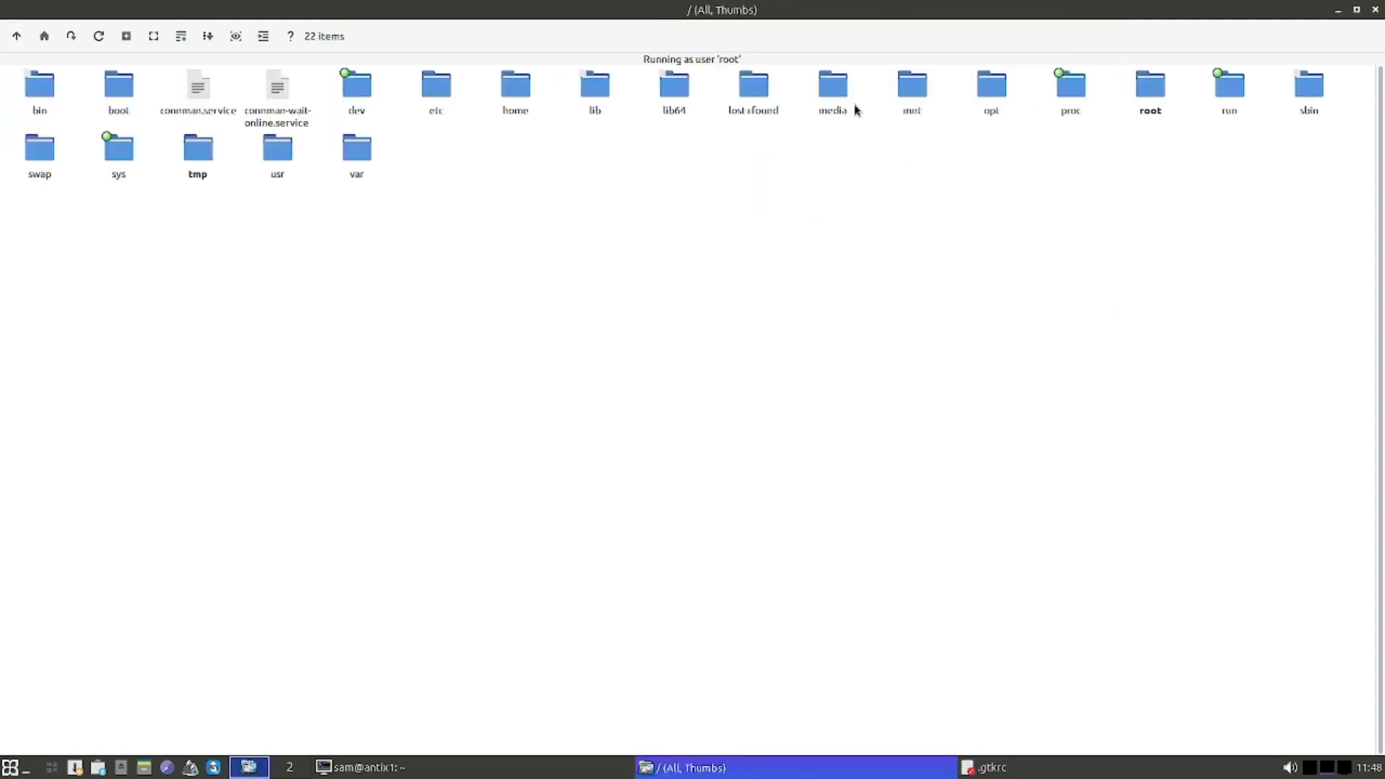
Look into the root folder and the /usr/share/wireplumber folder, and go back to /usr/share
double_click(1142, 106)
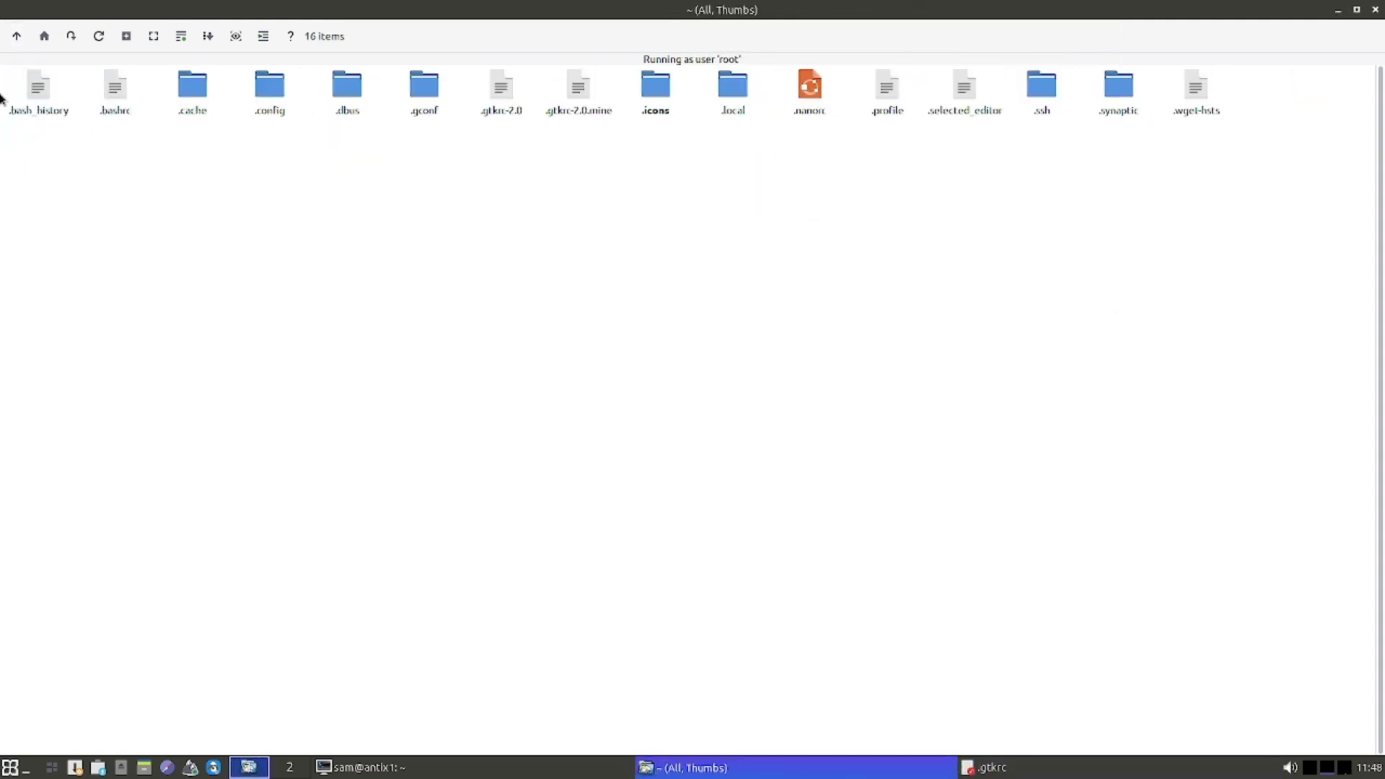
click(18, 38)
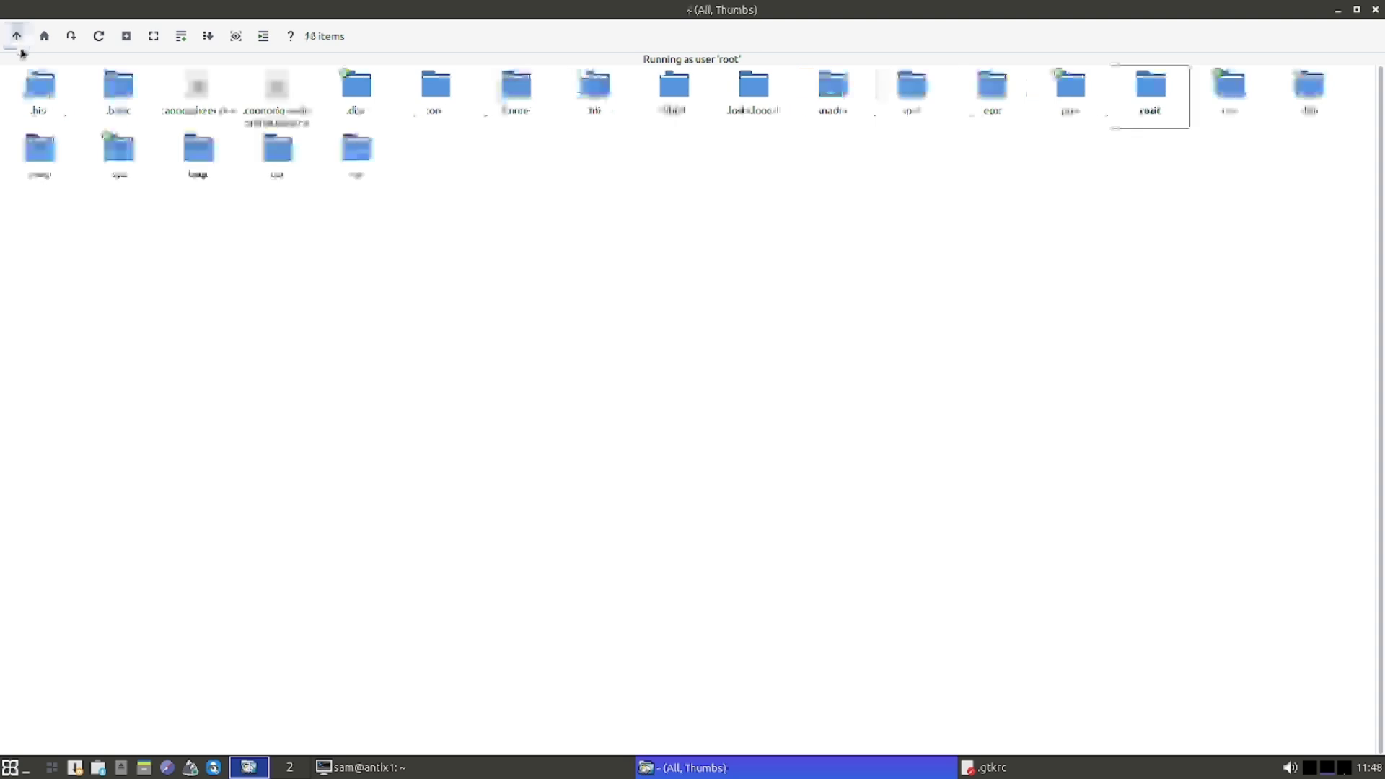
double_click(273, 154)
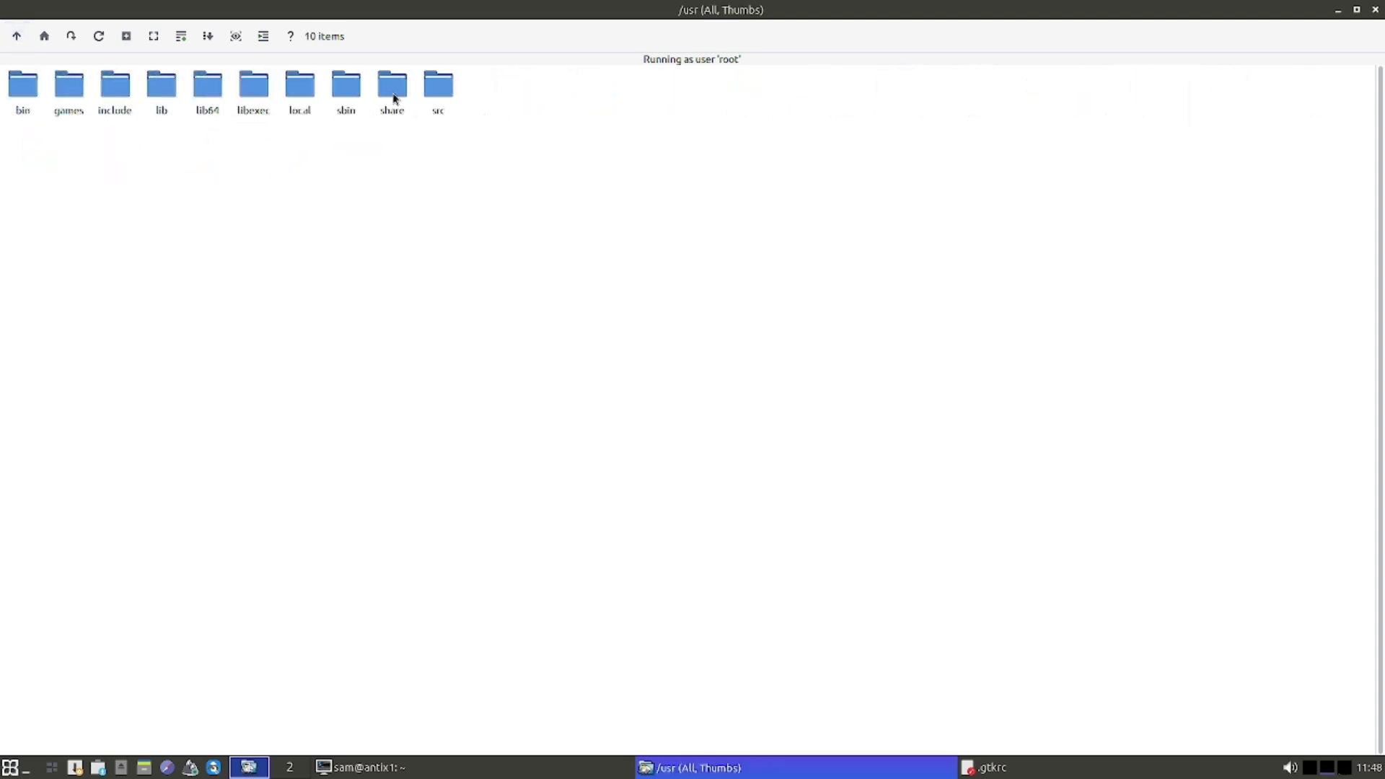
double_click(393, 98)
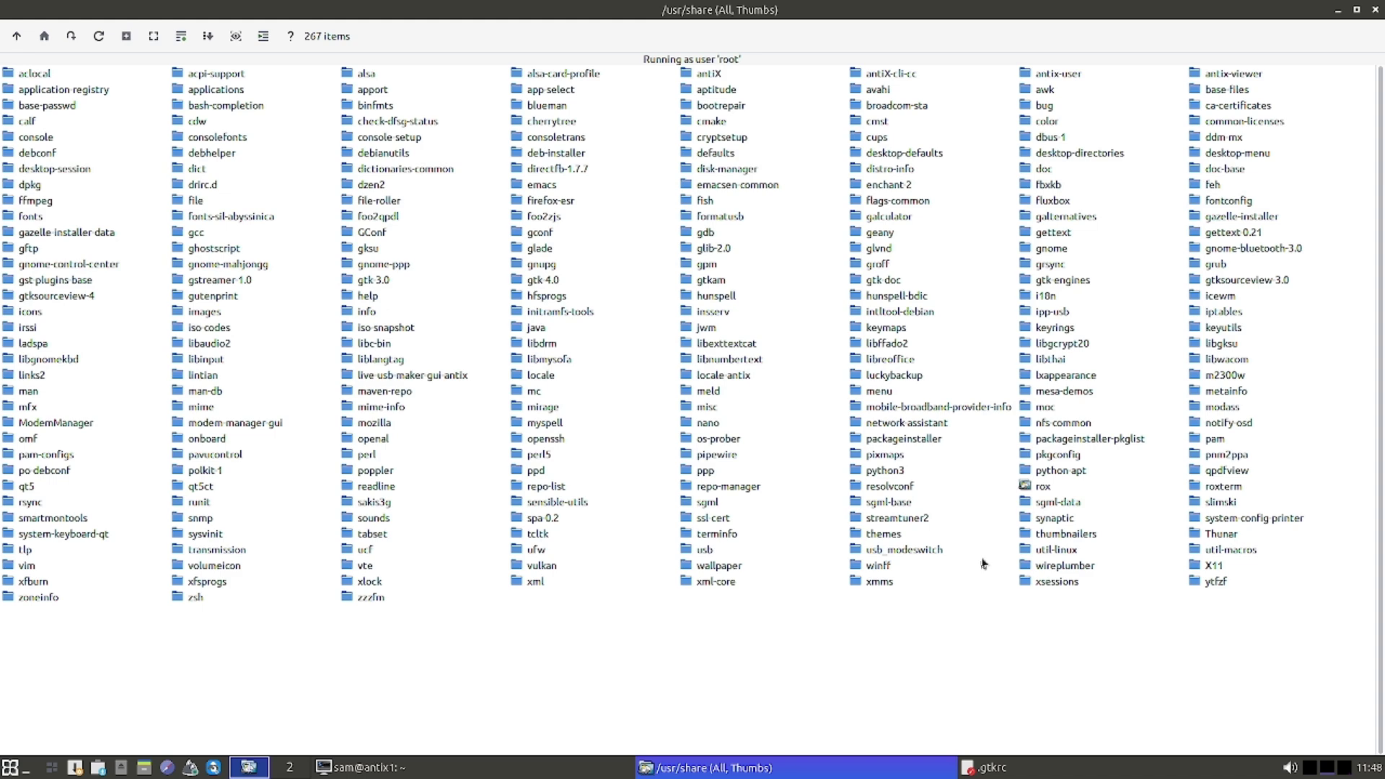
double_click(1065, 566)
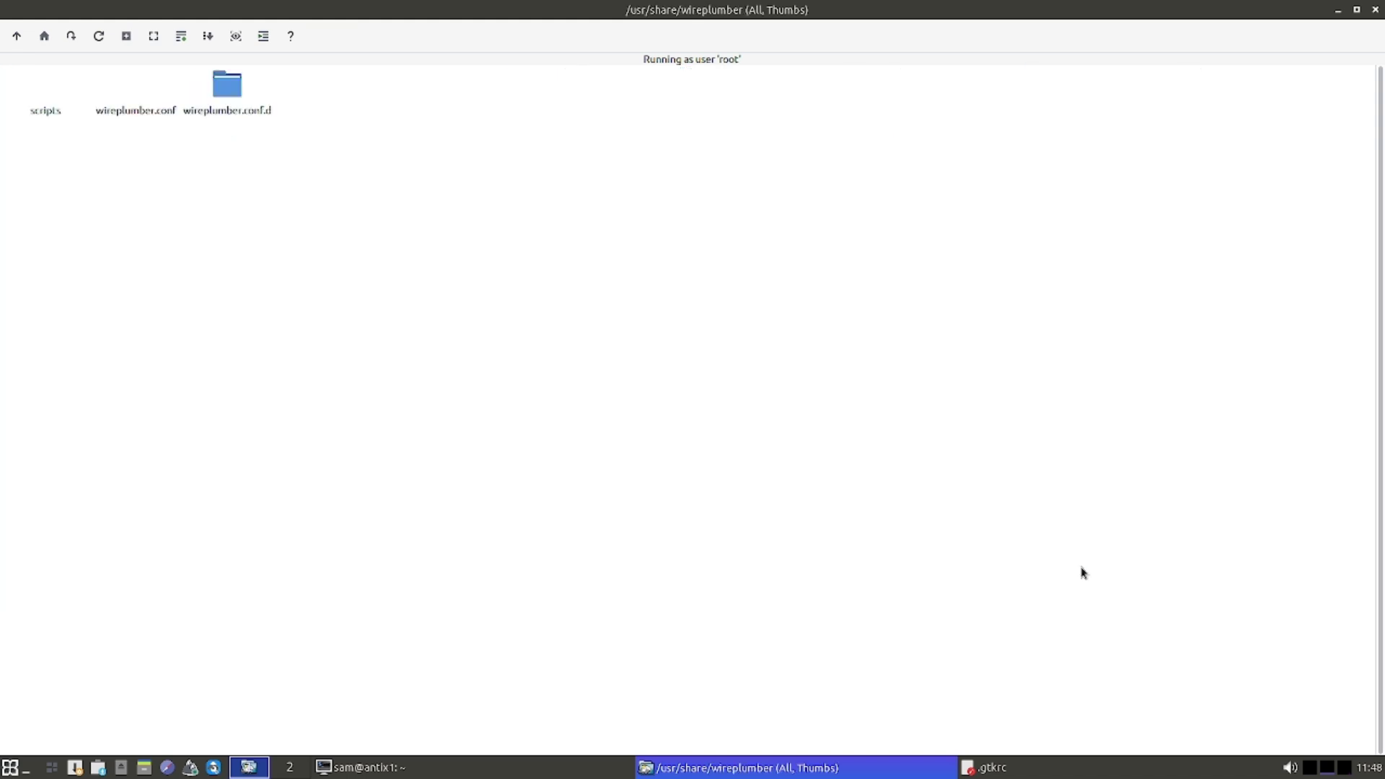
click(17, 36)
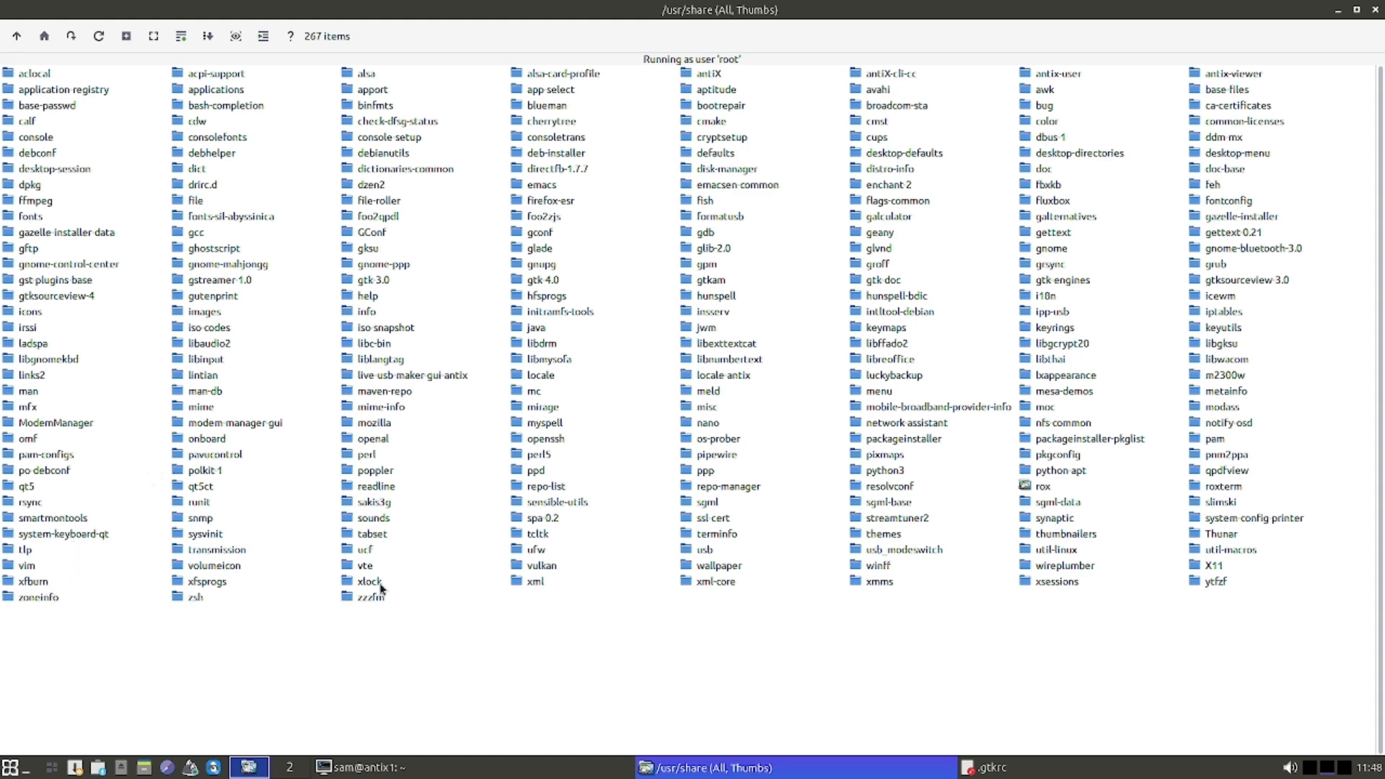
View the images in the wallpaper folder and its grub subfolder, and go back up to /usr
click(718, 566)
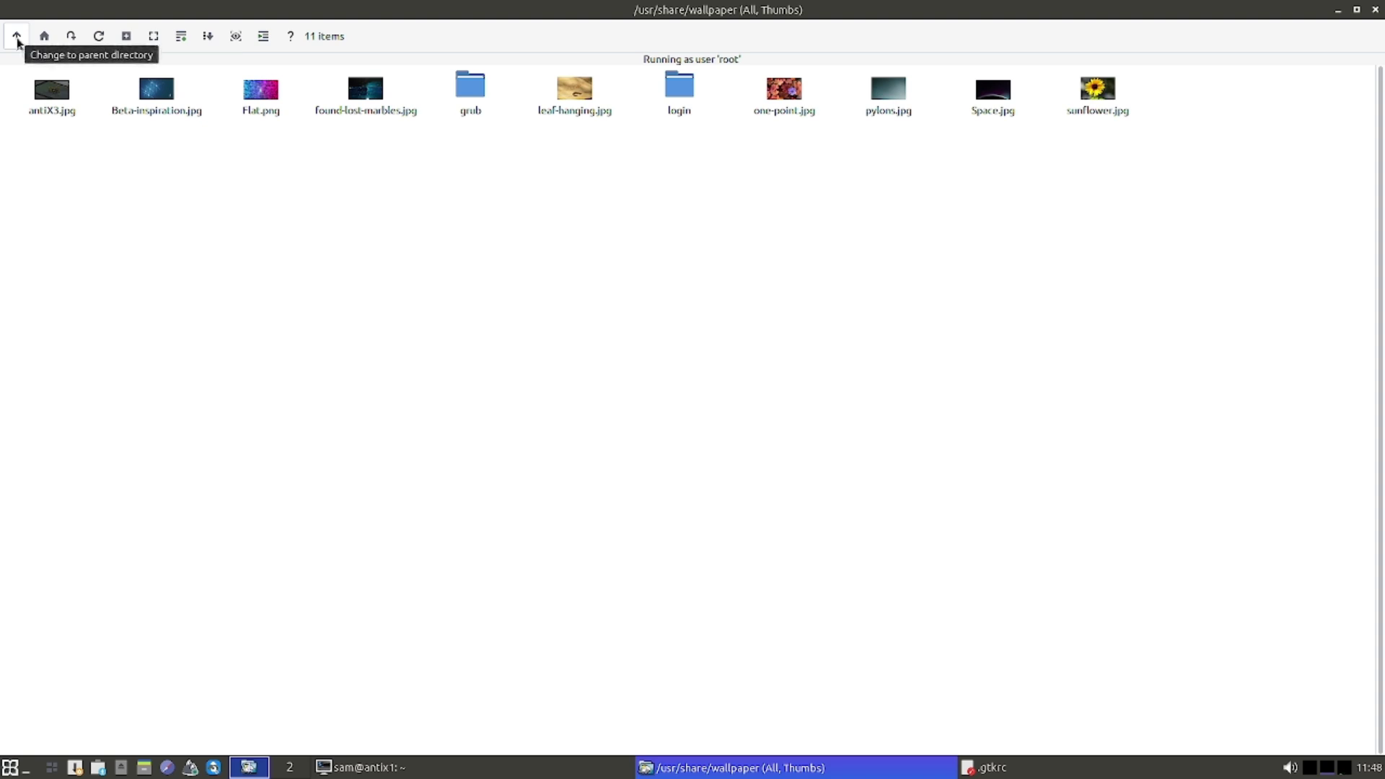
double_click(479, 98)
click(814, 439)
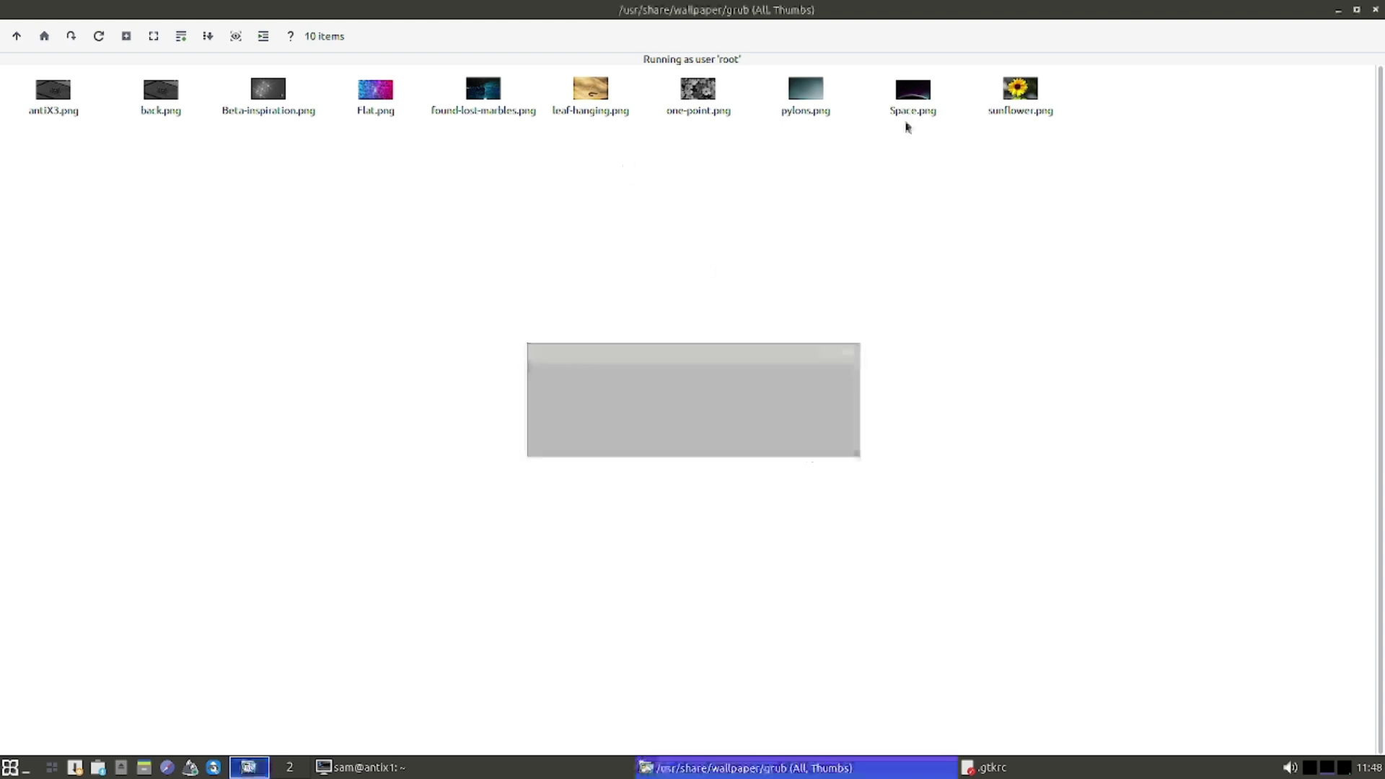
click(16, 36)
click(16, 35)
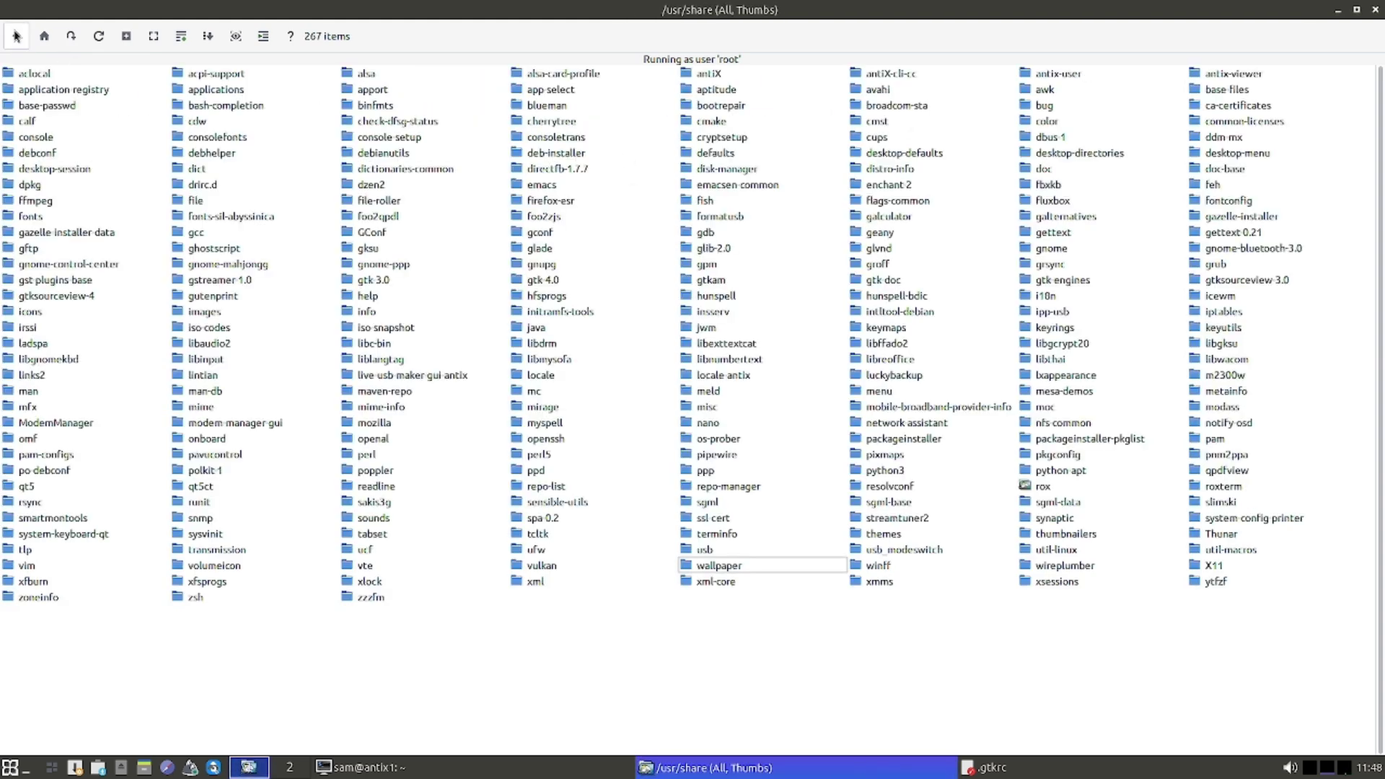
click(17, 35)
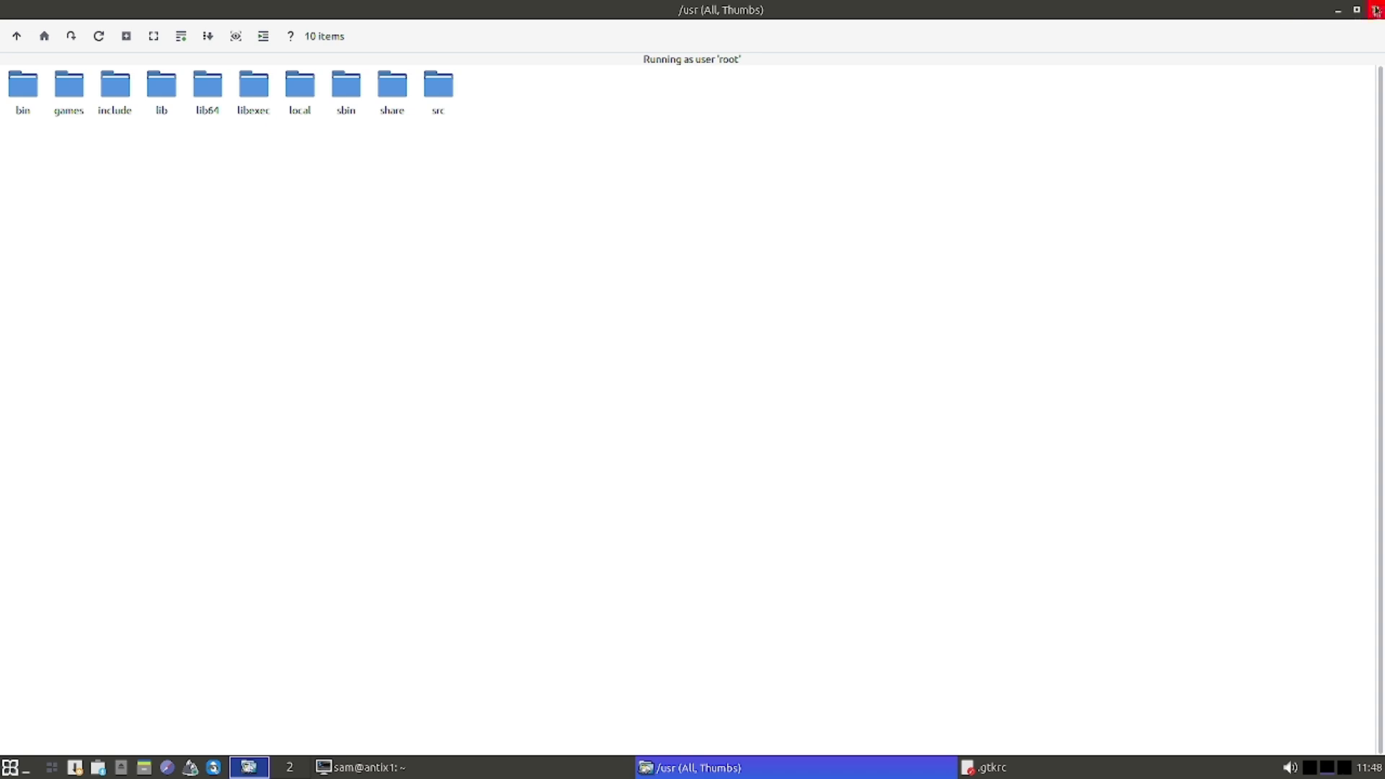
Launch Htop from the System applications and reposition its window
click(13, 769)
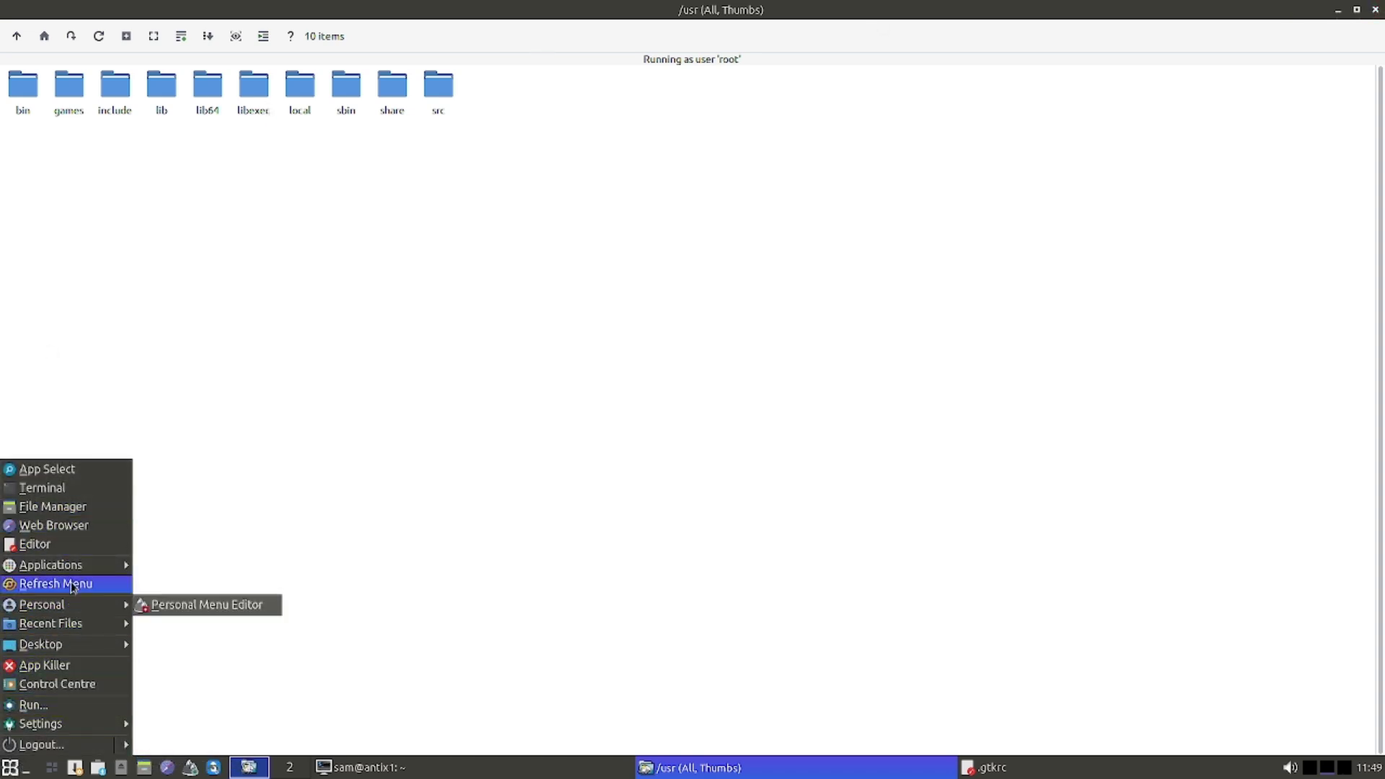
mouse_move(76, 565)
mouse_move(217, 565)
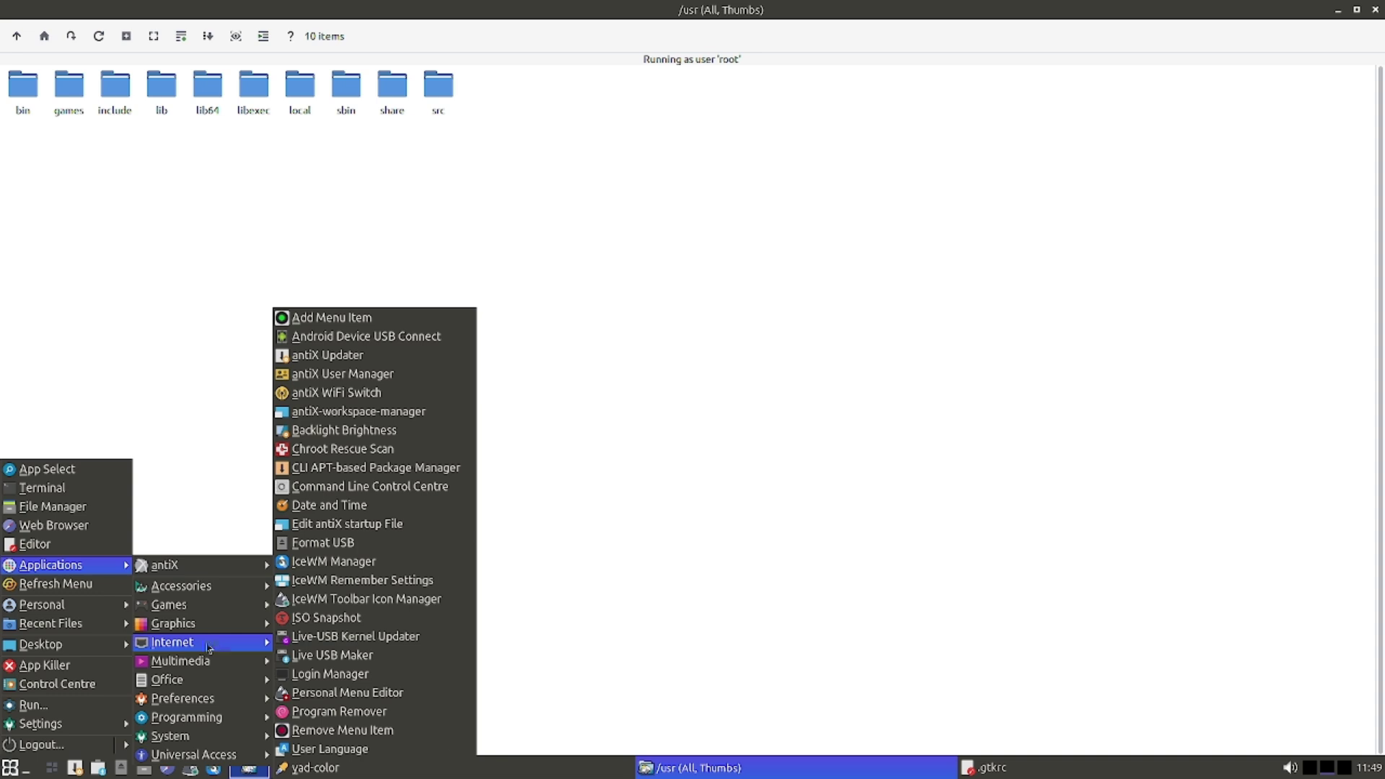
mouse_move(207, 592)
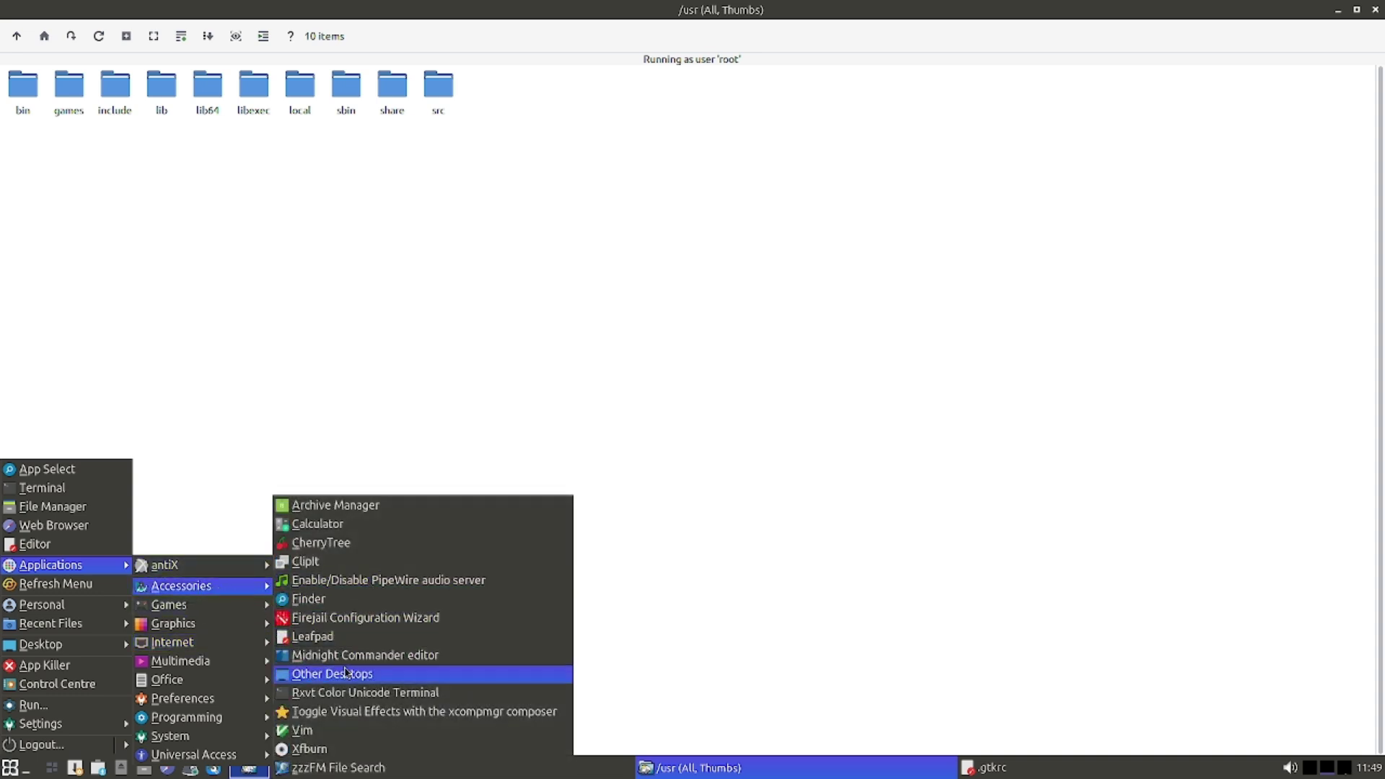
mouse_move(216, 736)
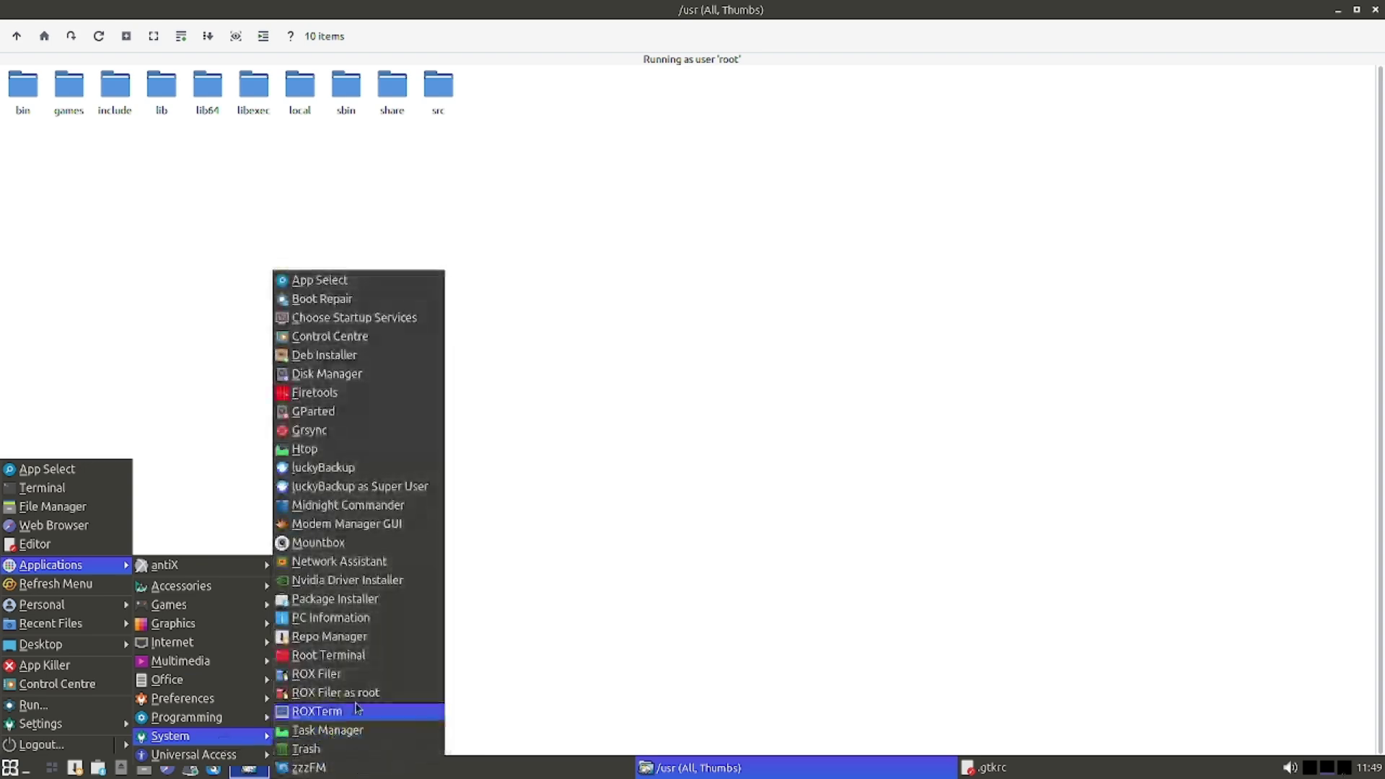
click(339, 450)
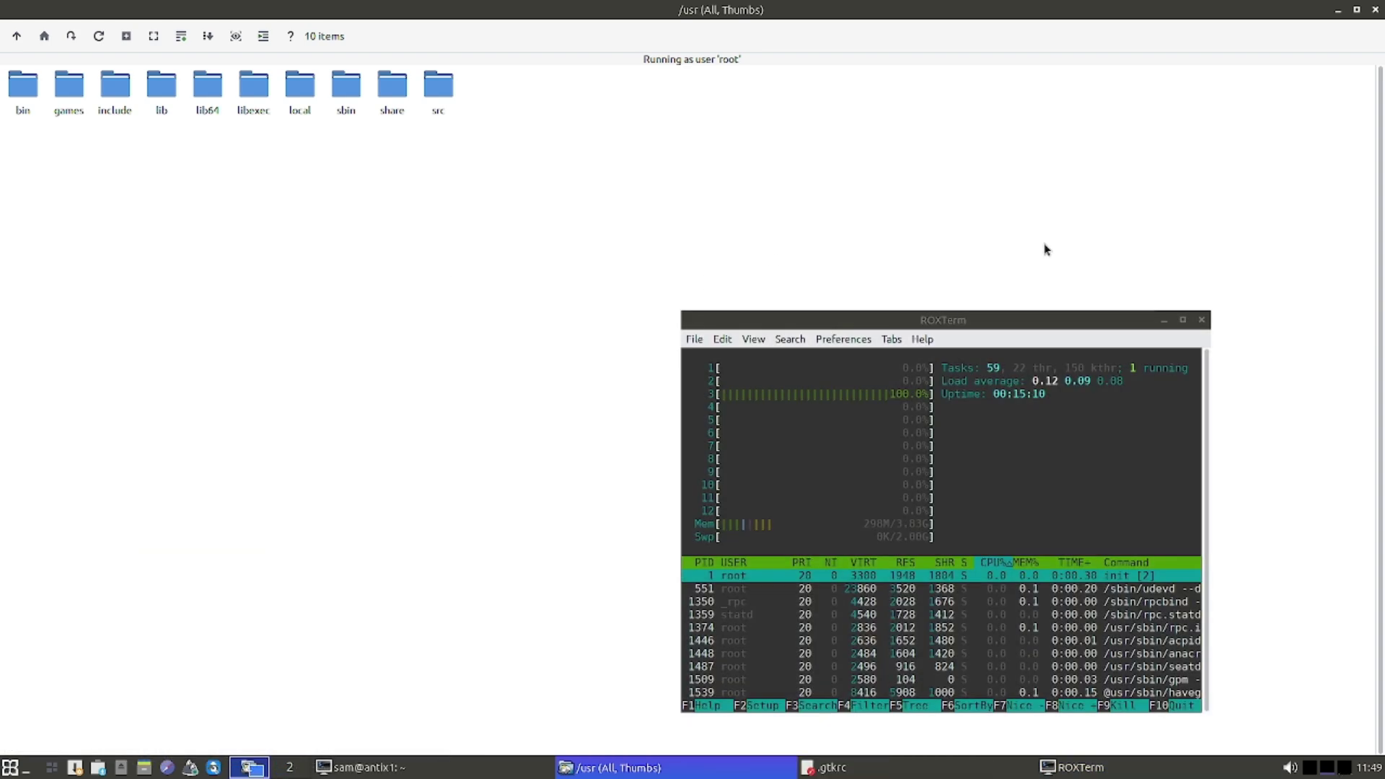
drag(995, 320, 768, 203)
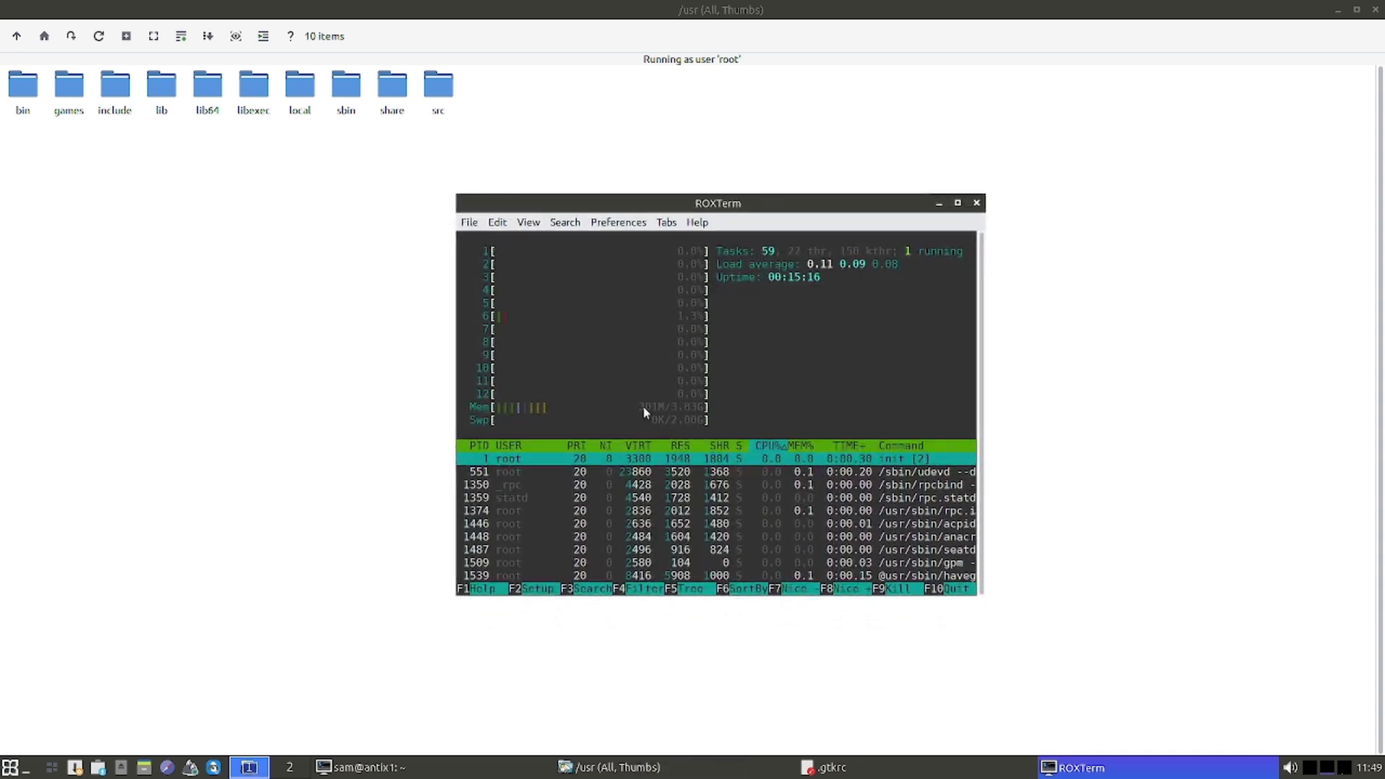
Sort the Htop process list by PERCENT_MEM, maximize the window, and leave the sort selection
key(F6)
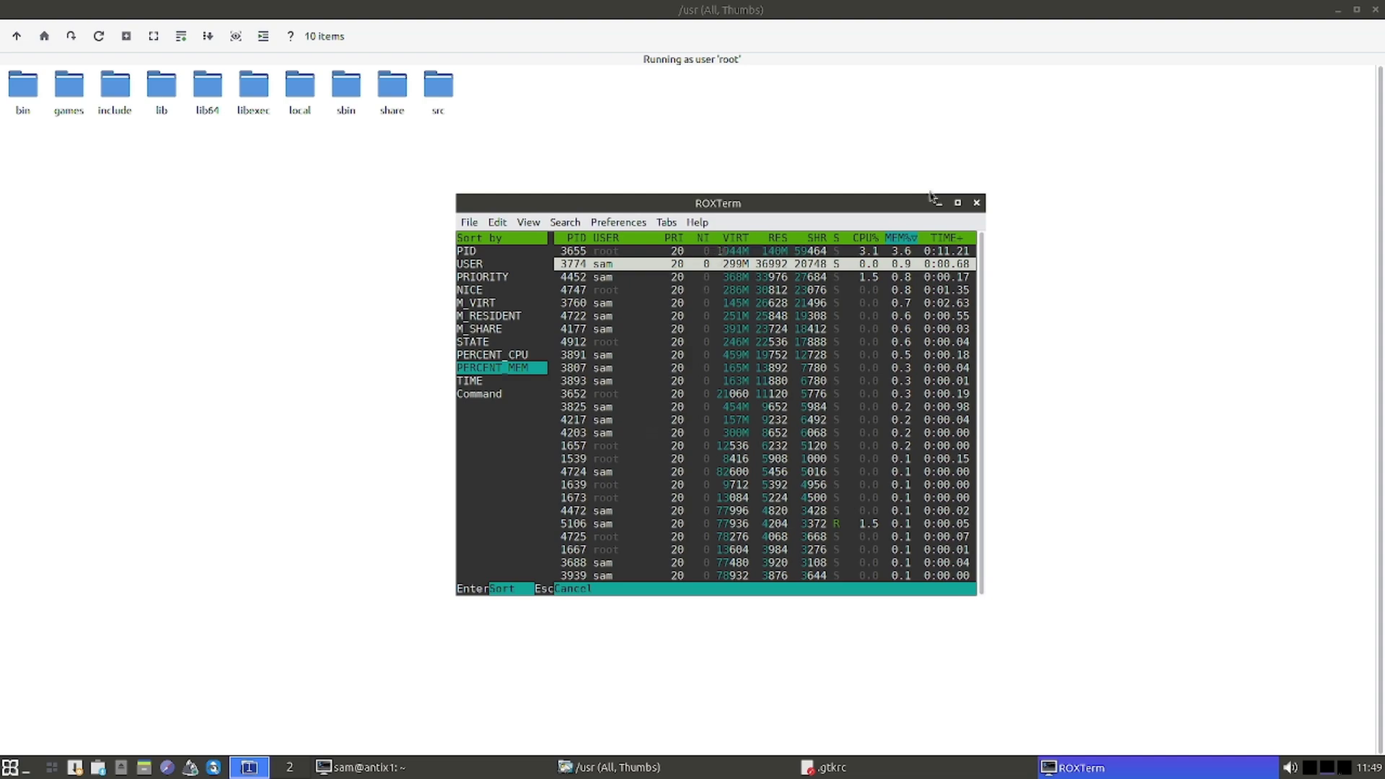
double_click(823, 205)
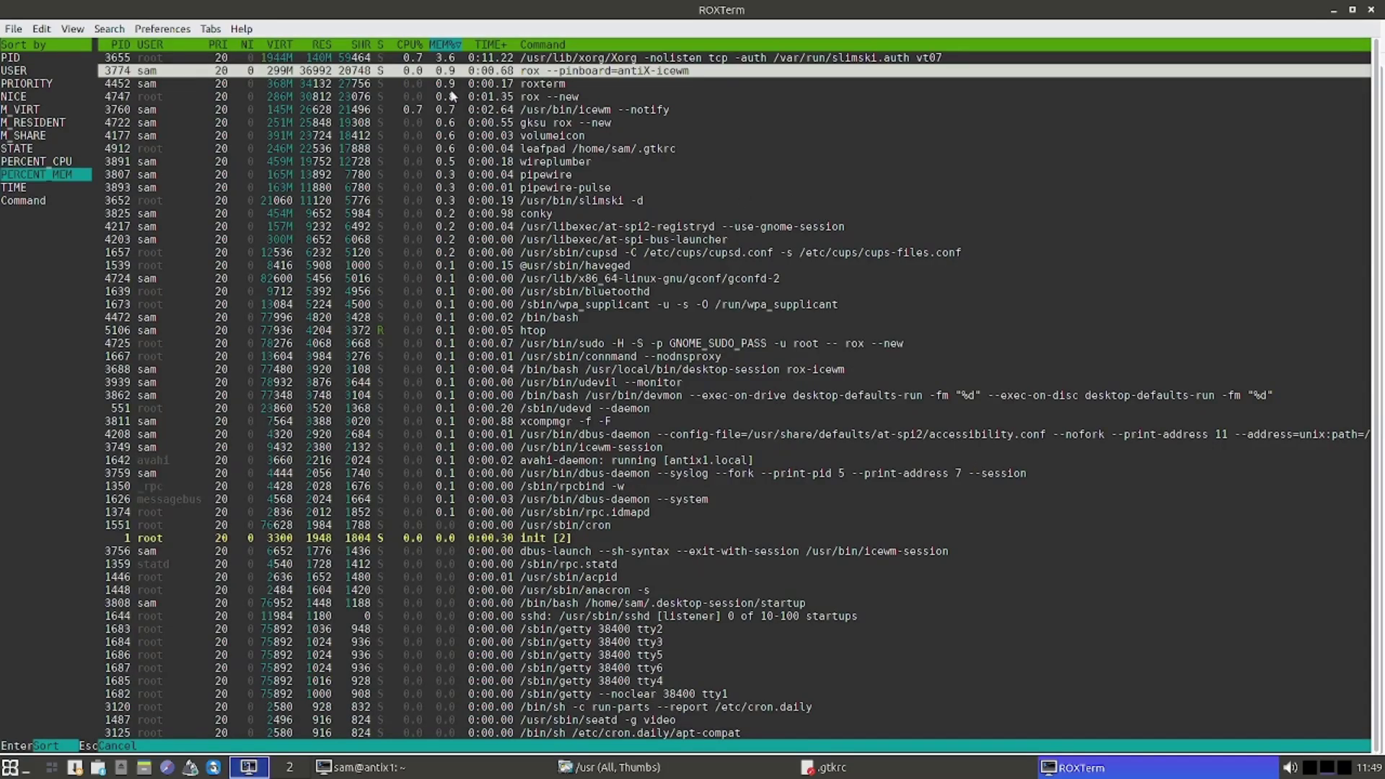
key(Escape)
key(a)
click(11, 29)
click(841, 355)
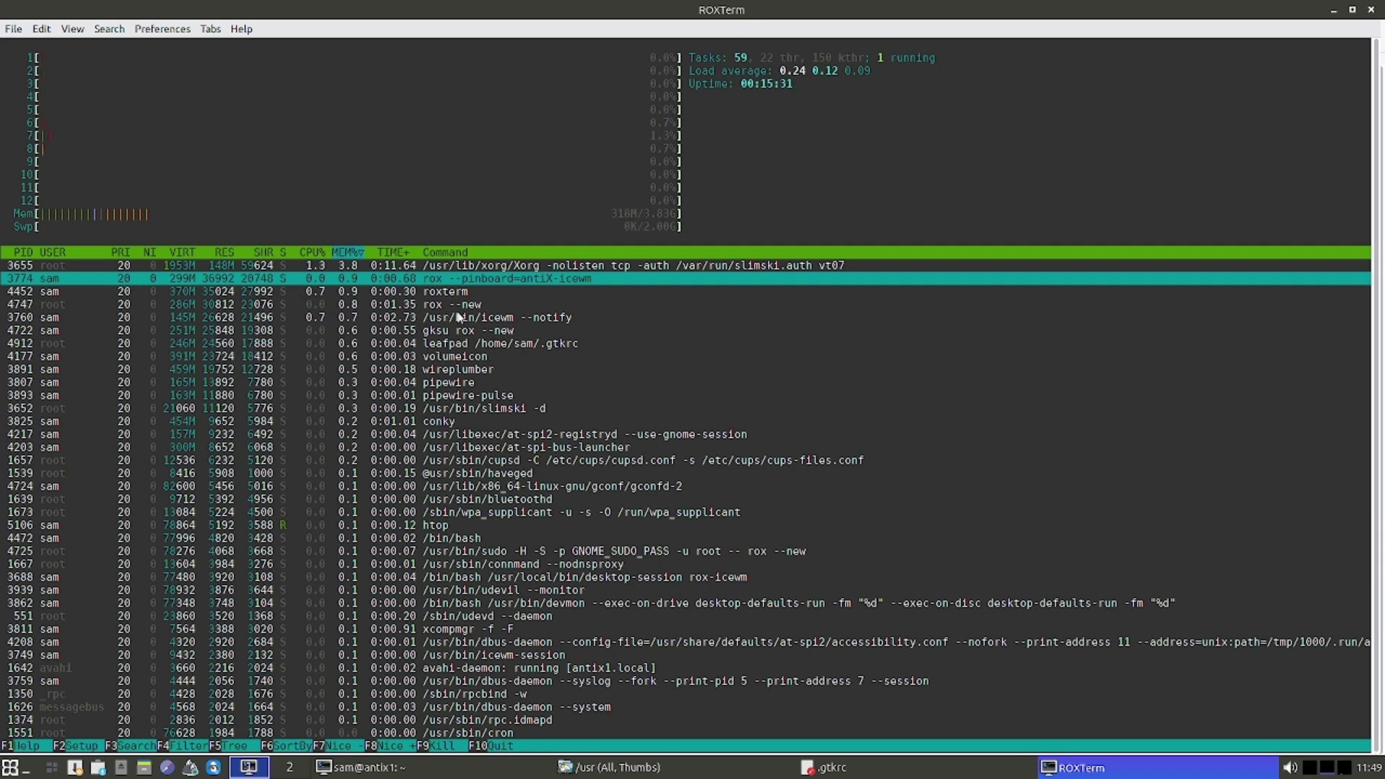
Raise the nice values of the rox pinboard and roxterm processes to 19, and inspect the files open in the icewm process
double_click(436, 292)
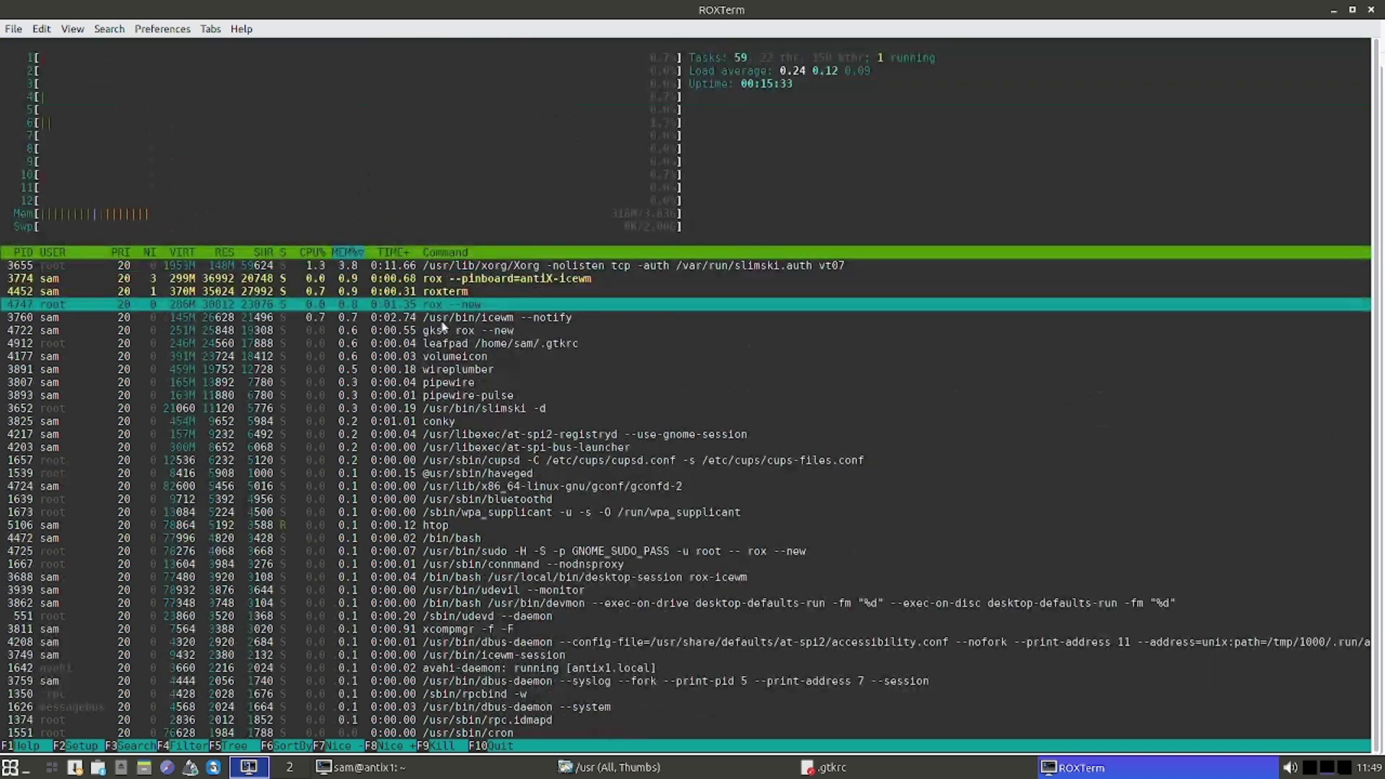
click(438, 292)
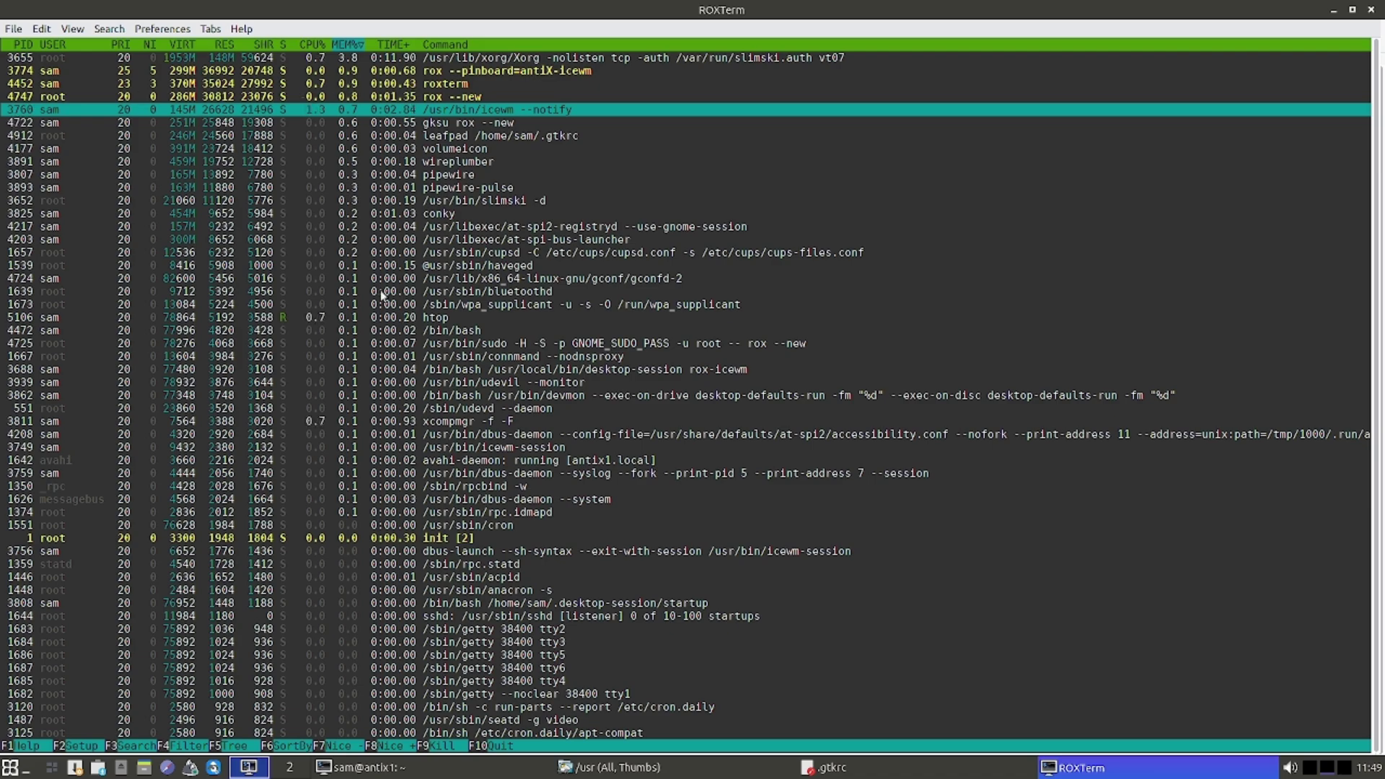
key(l)
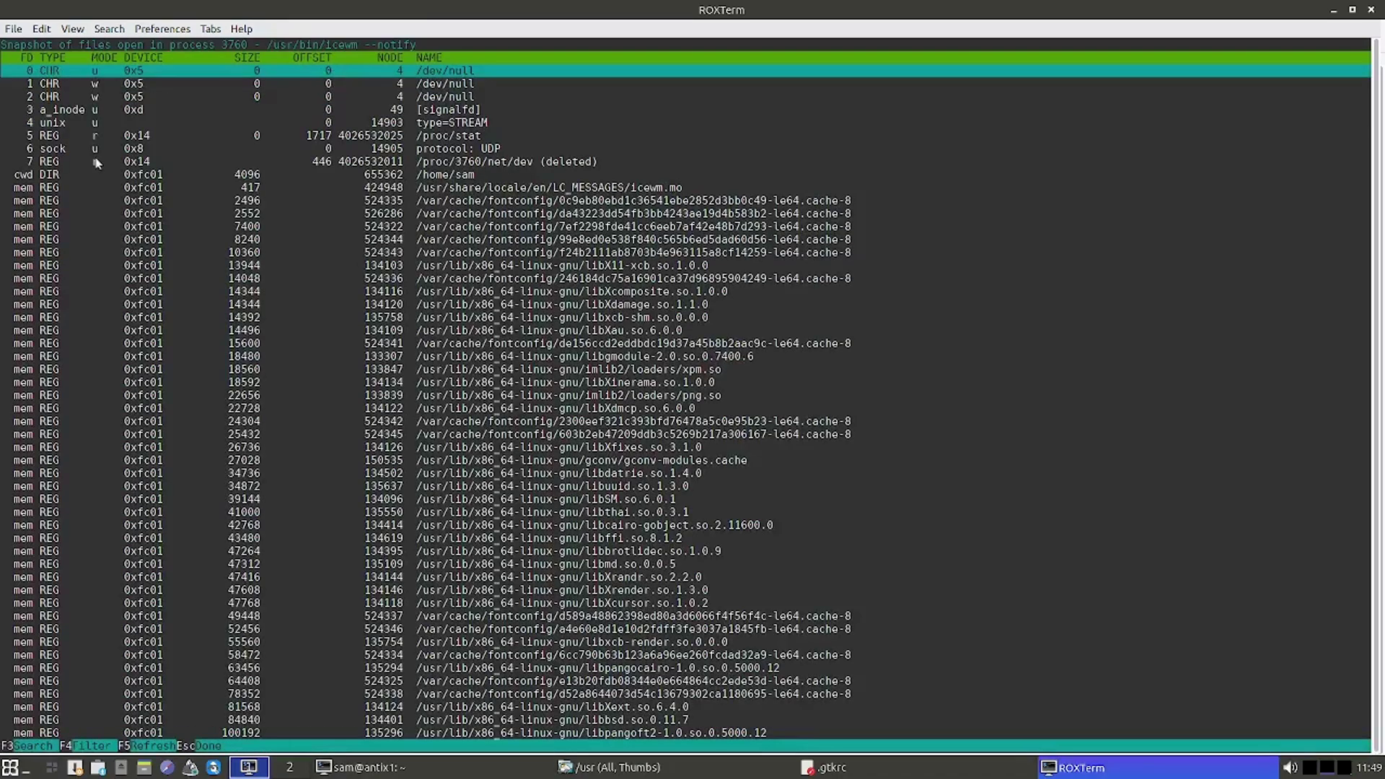
key(Escape)
key(F3)
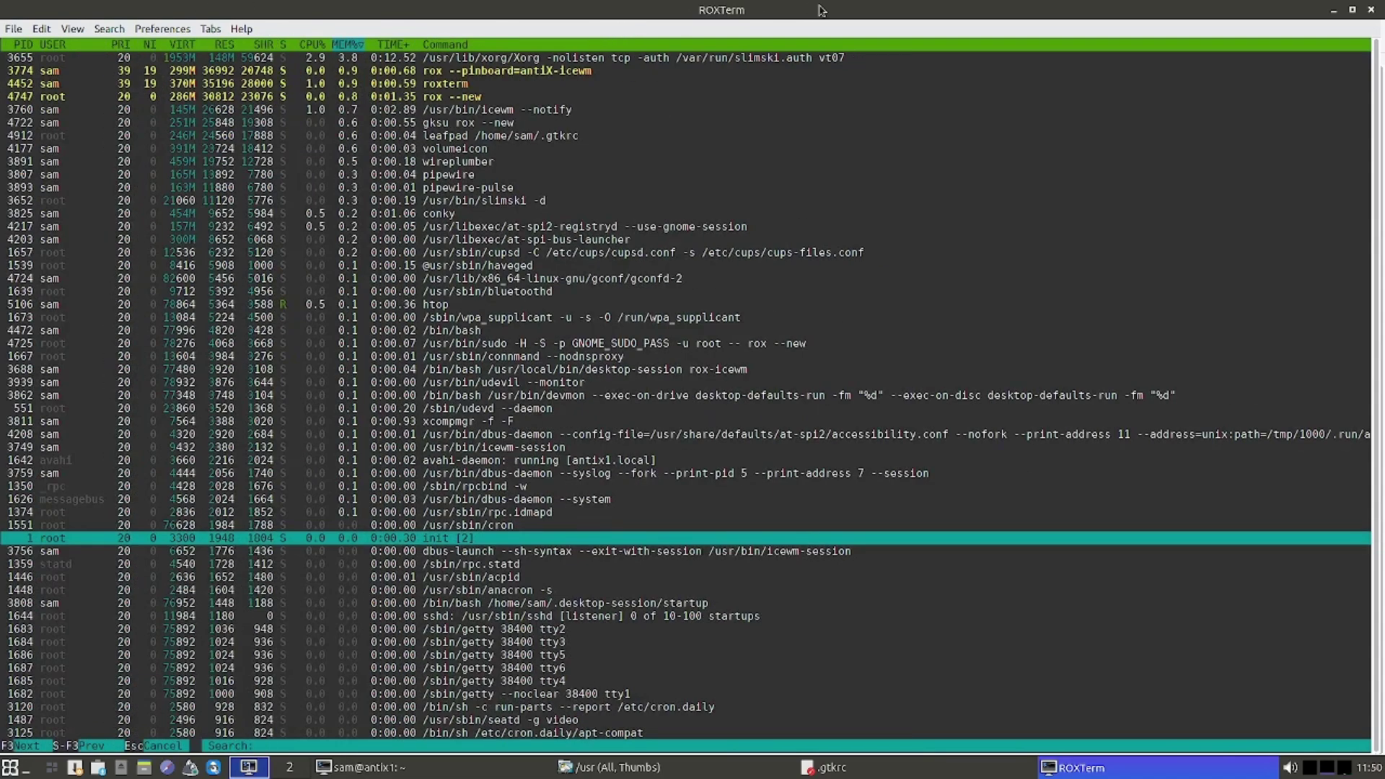
key(Escape)
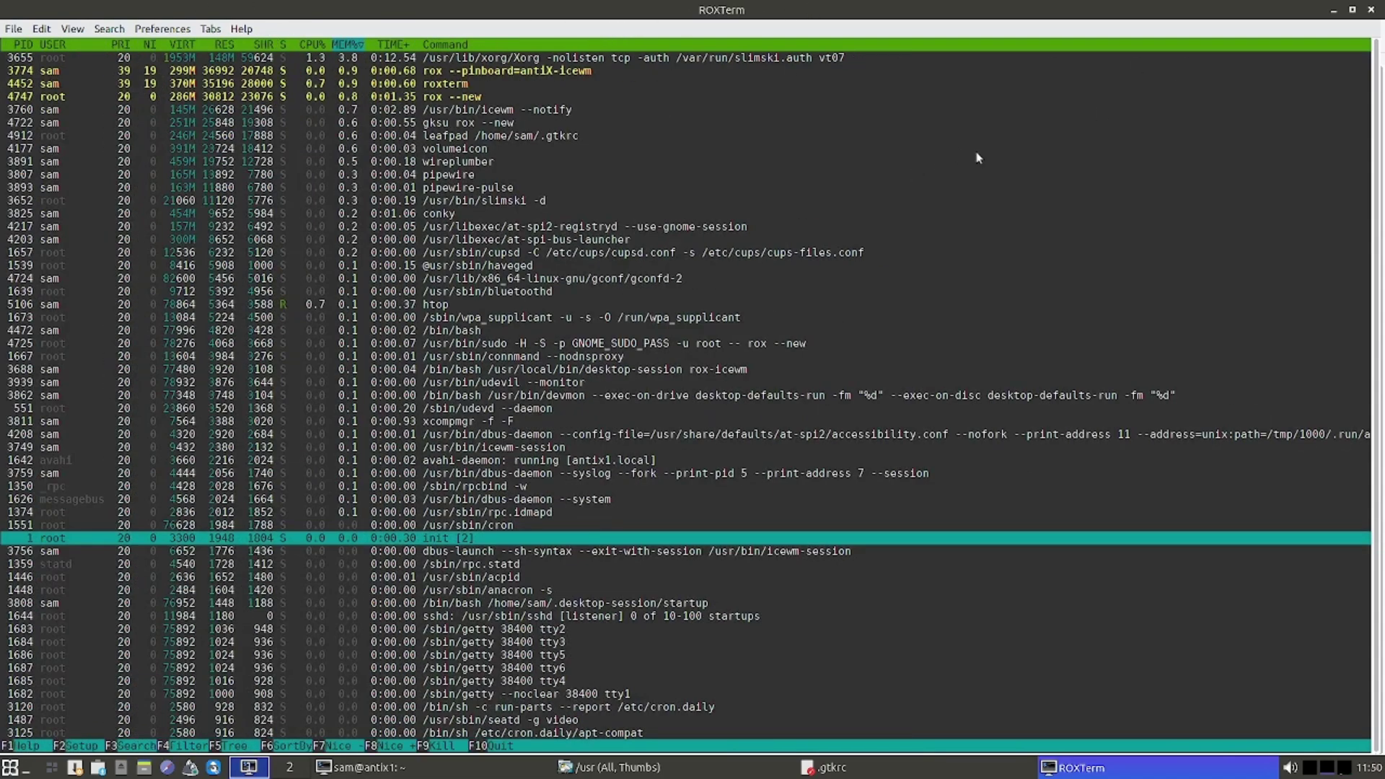
Close the Htop window and the remaining terminal window
click(1372, 10)
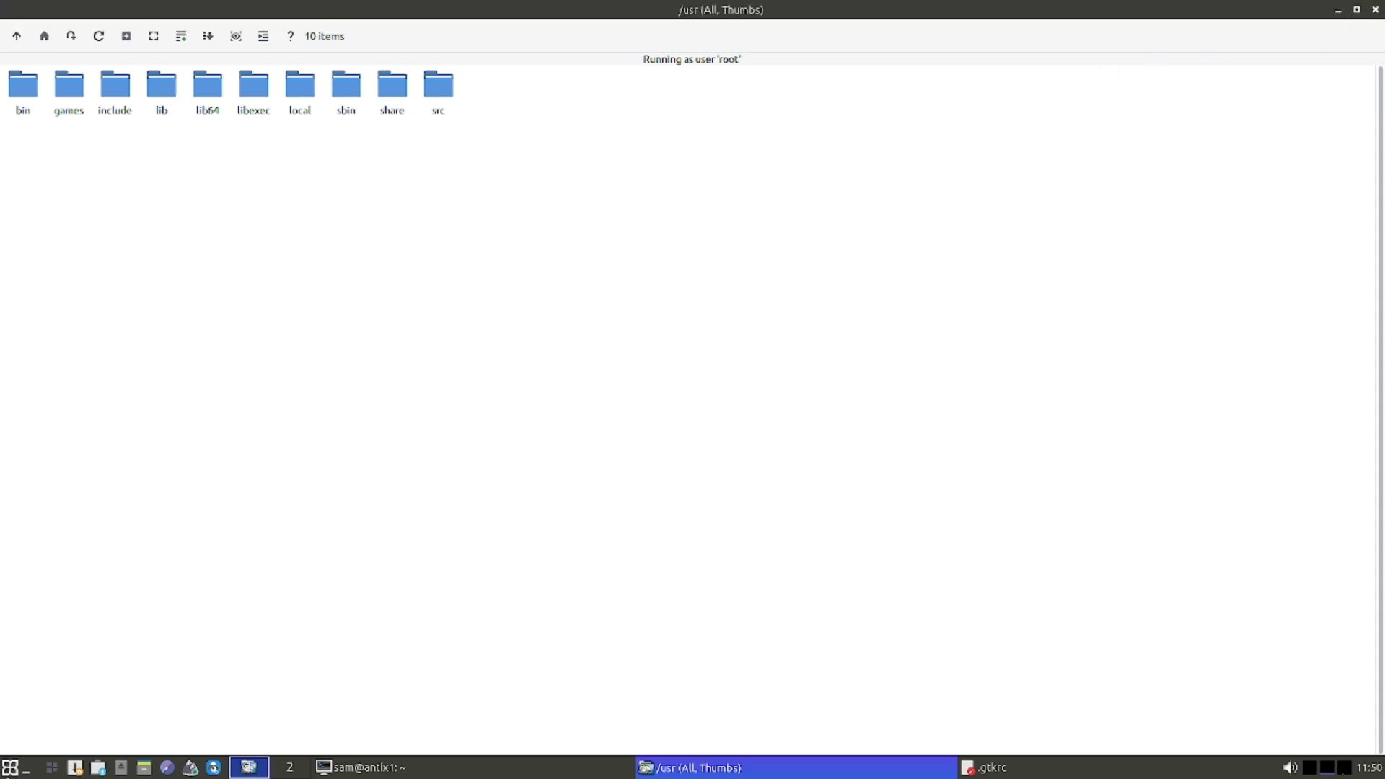
click(365, 767)
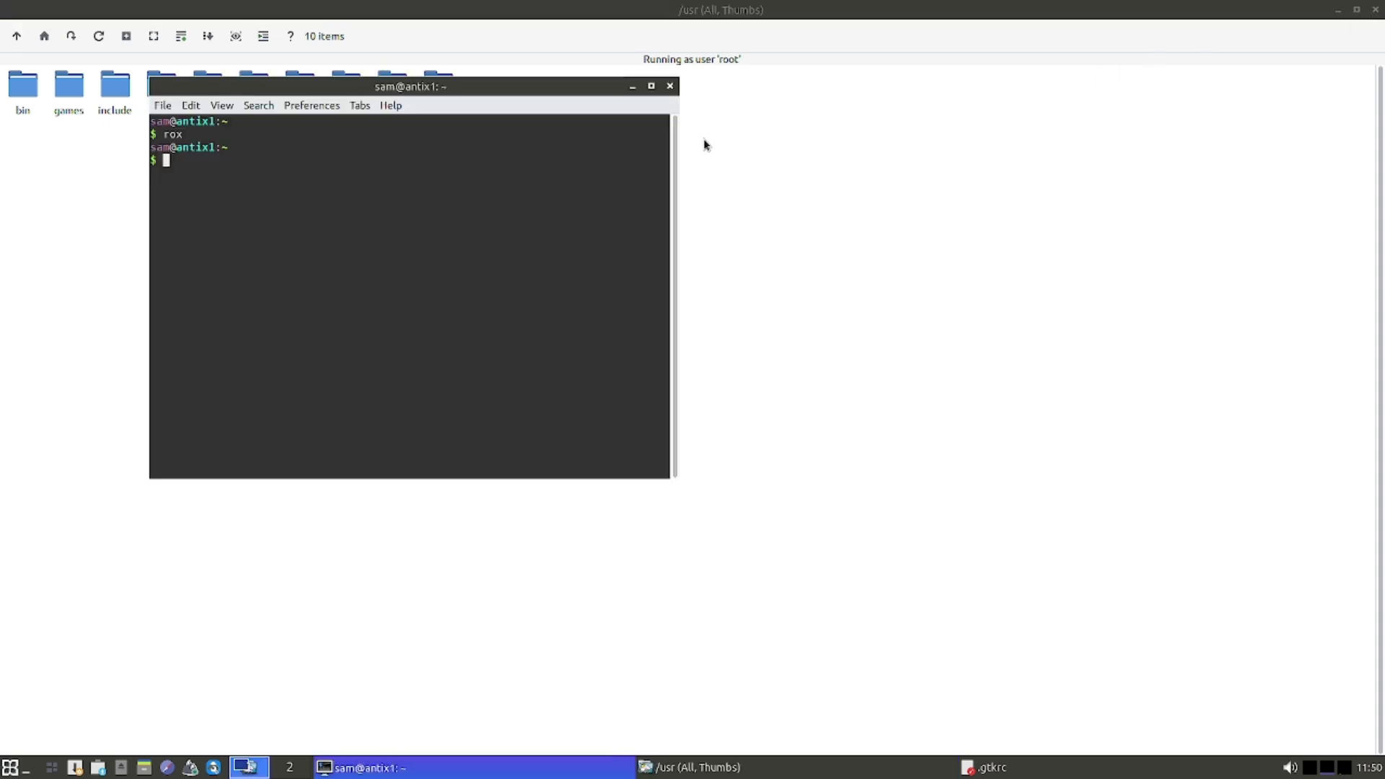
click(670, 86)
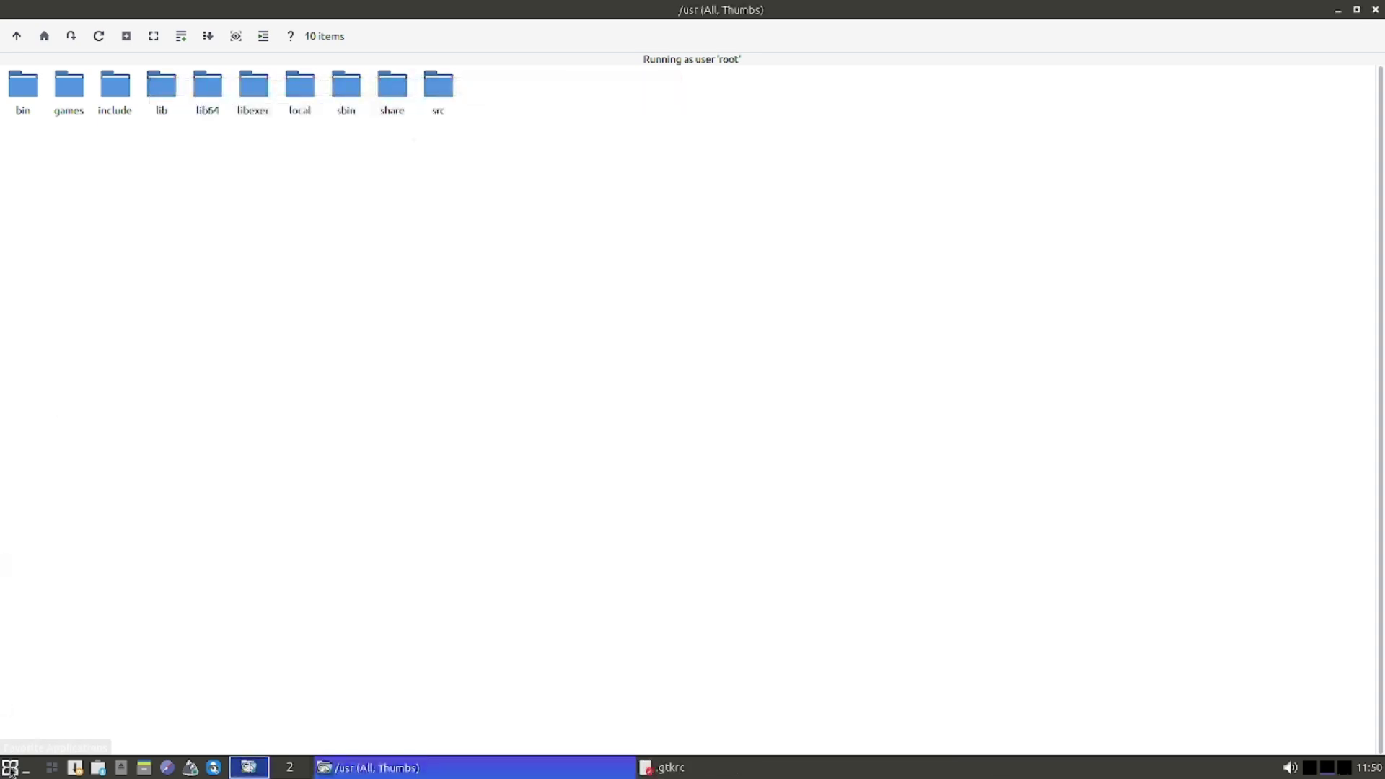
Launch ROXTerm from the System applications, and move its window to about the middle of the desktop
click(10, 769)
mouse_move(37, 565)
mouse_move(224, 716)
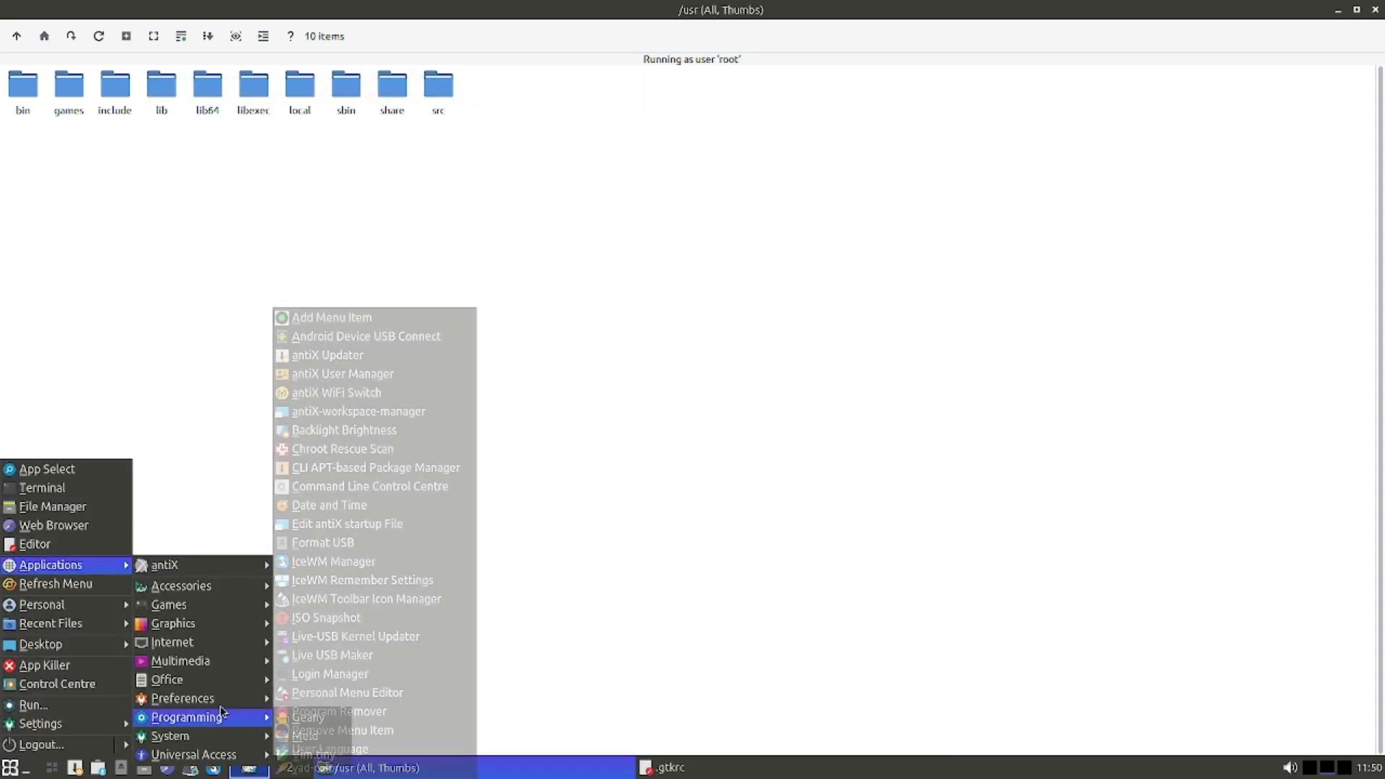
mouse_move(221, 572)
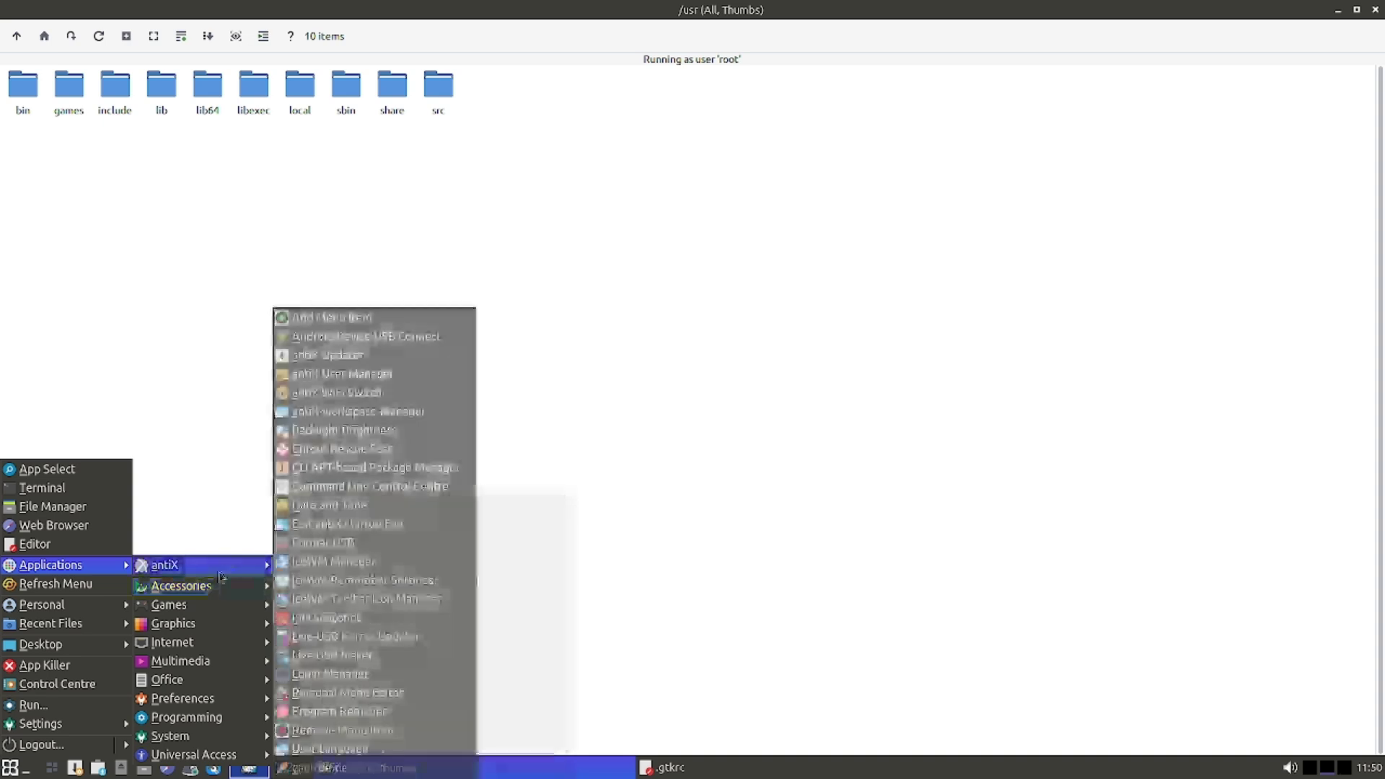
mouse_move(173, 736)
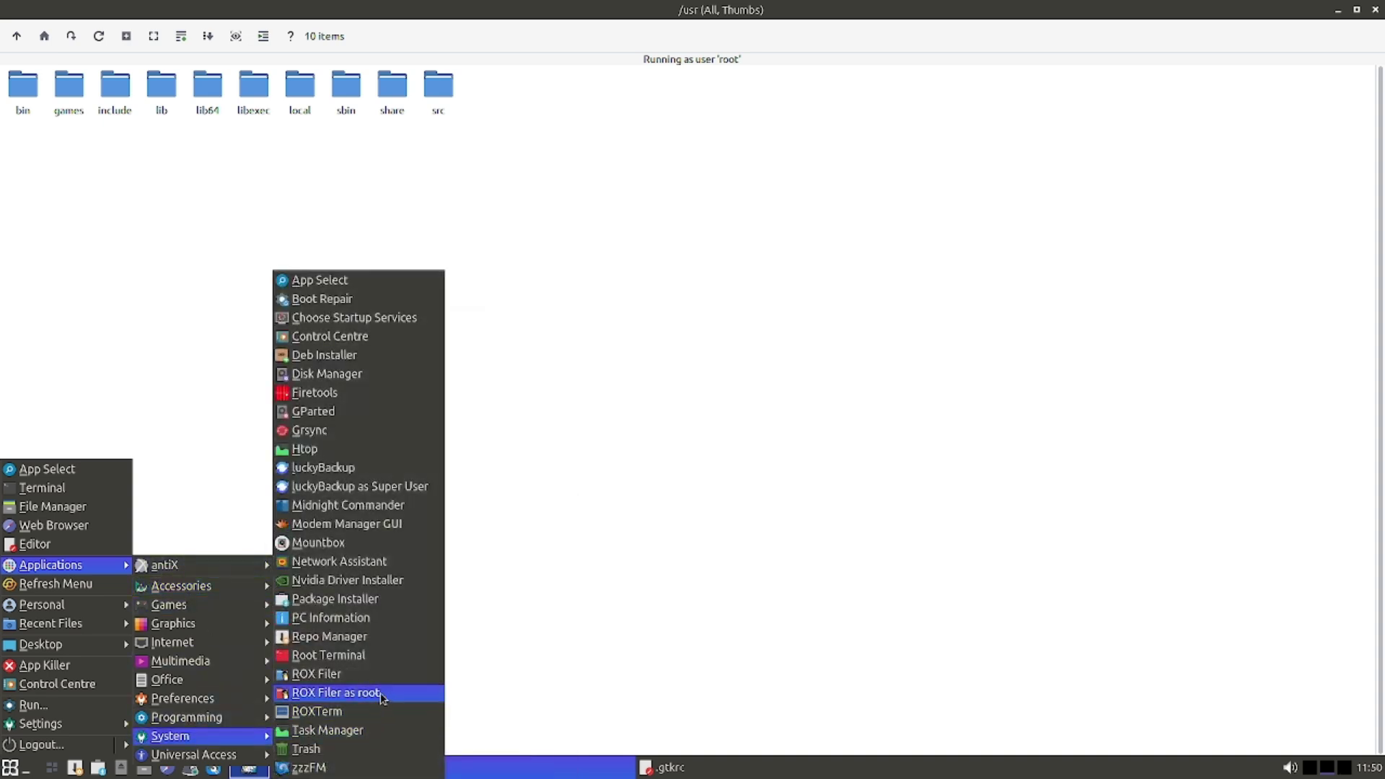
click(318, 711)
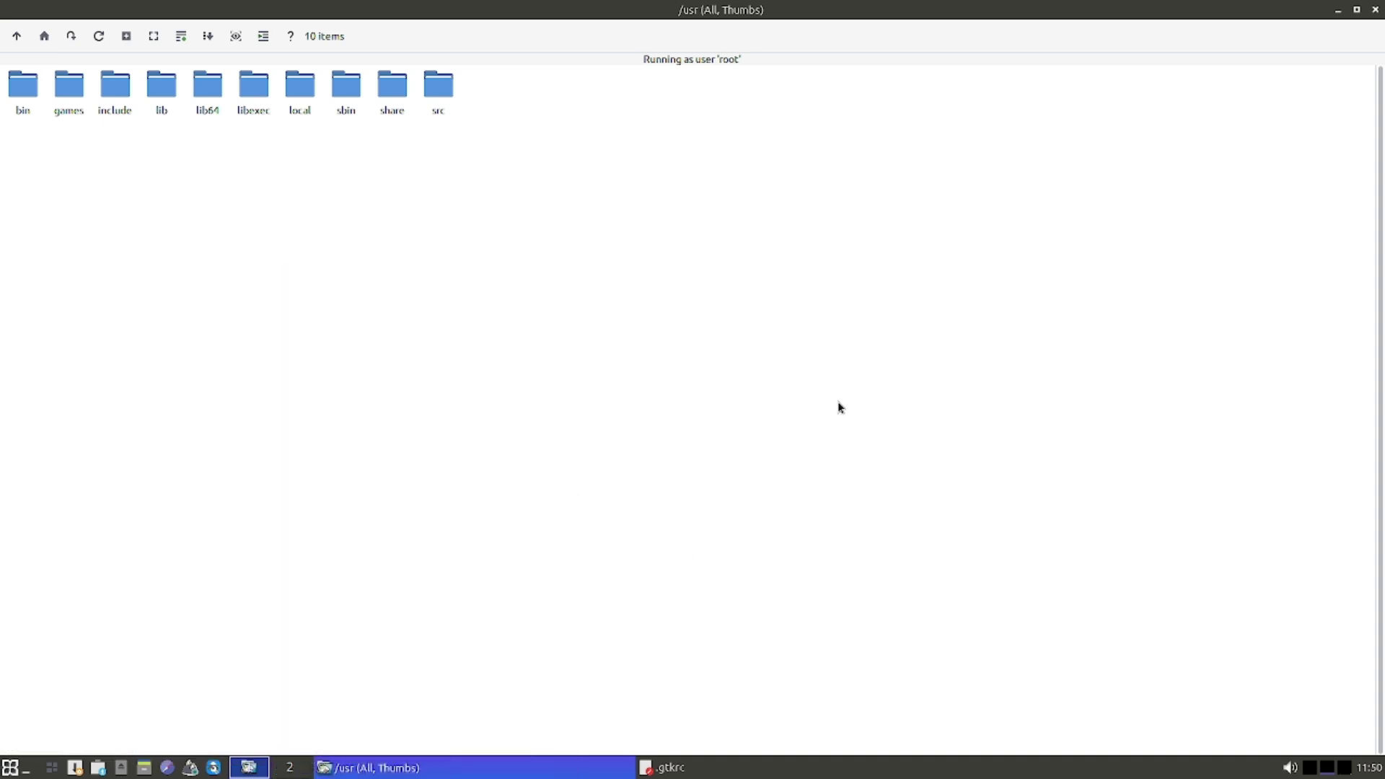
drag(161, 15, 667, 192)
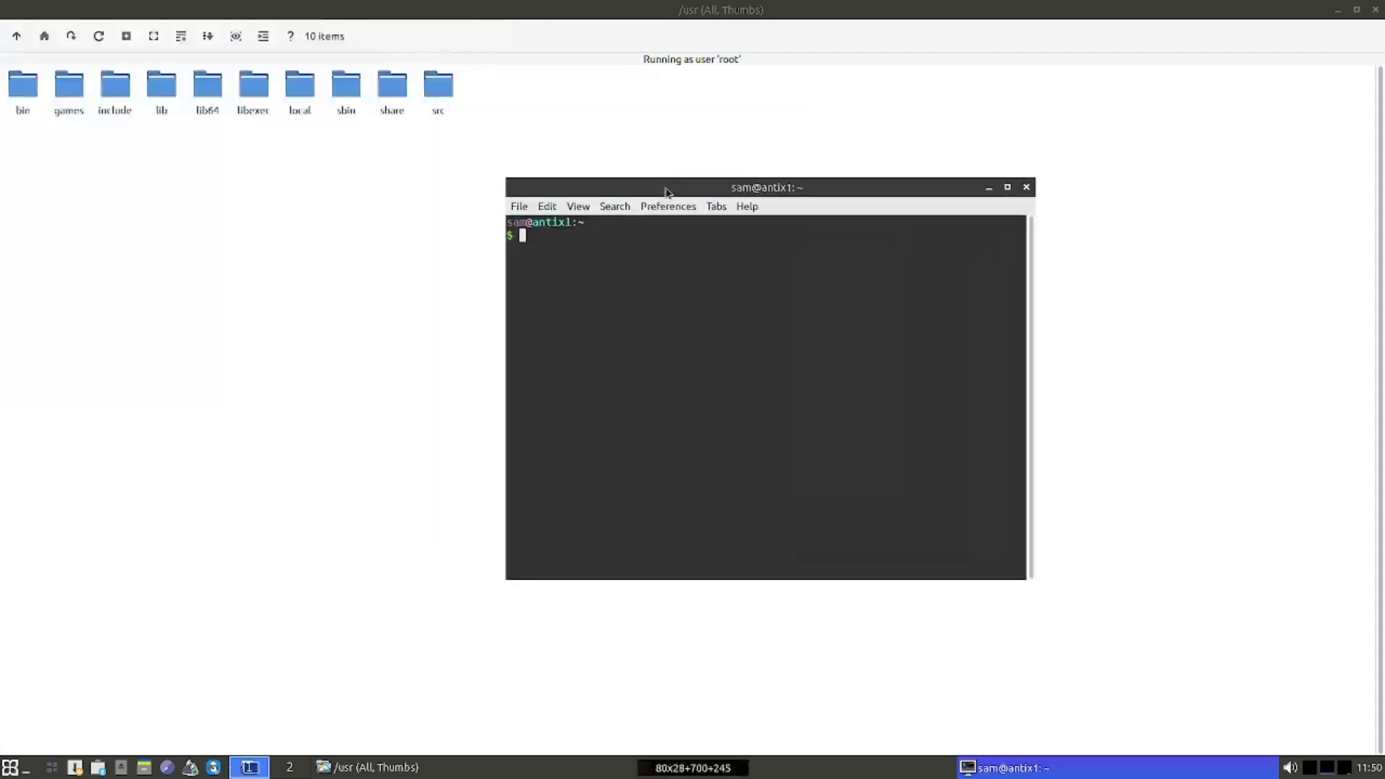
double_click(666, 187)
double_click(822, 14)
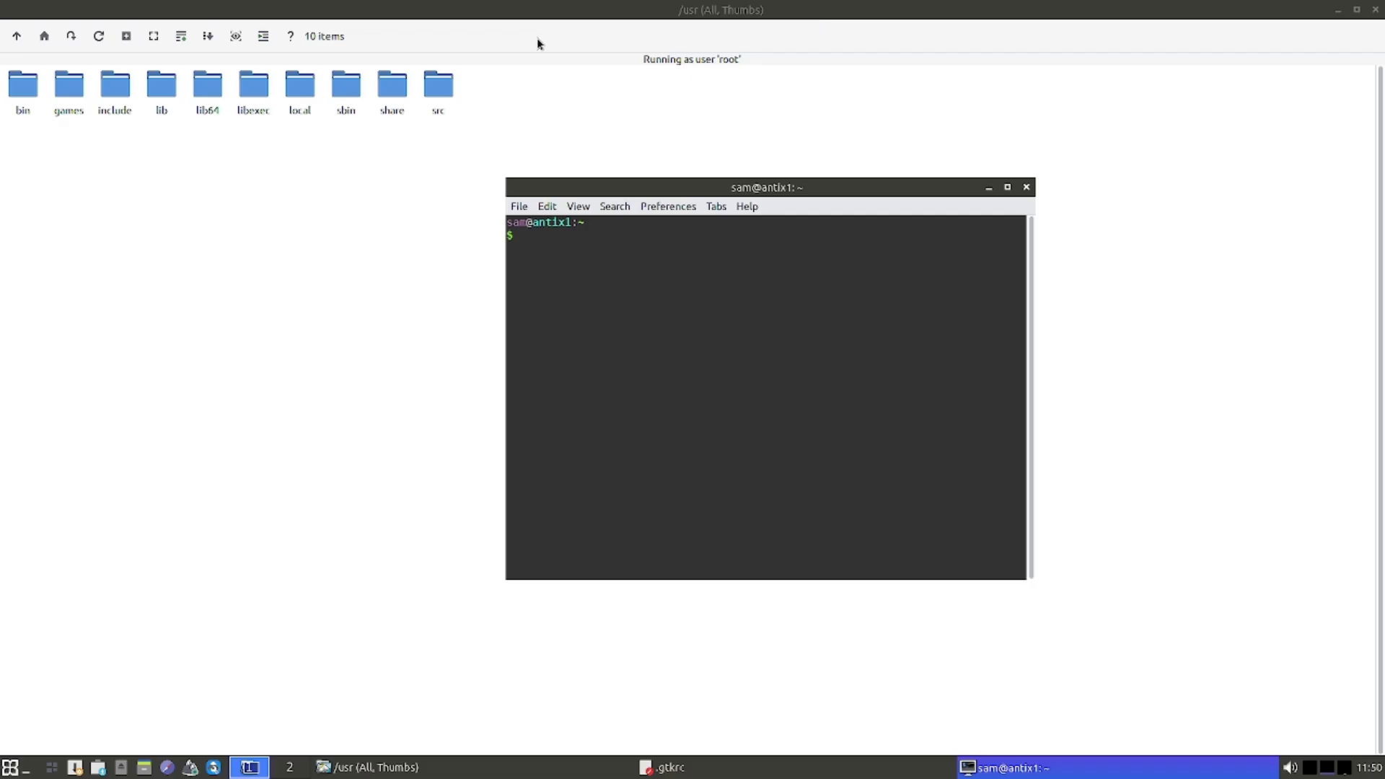
Run rox in the terminal to open the home folder, and close that file manager window
text(rox)
key(Return)
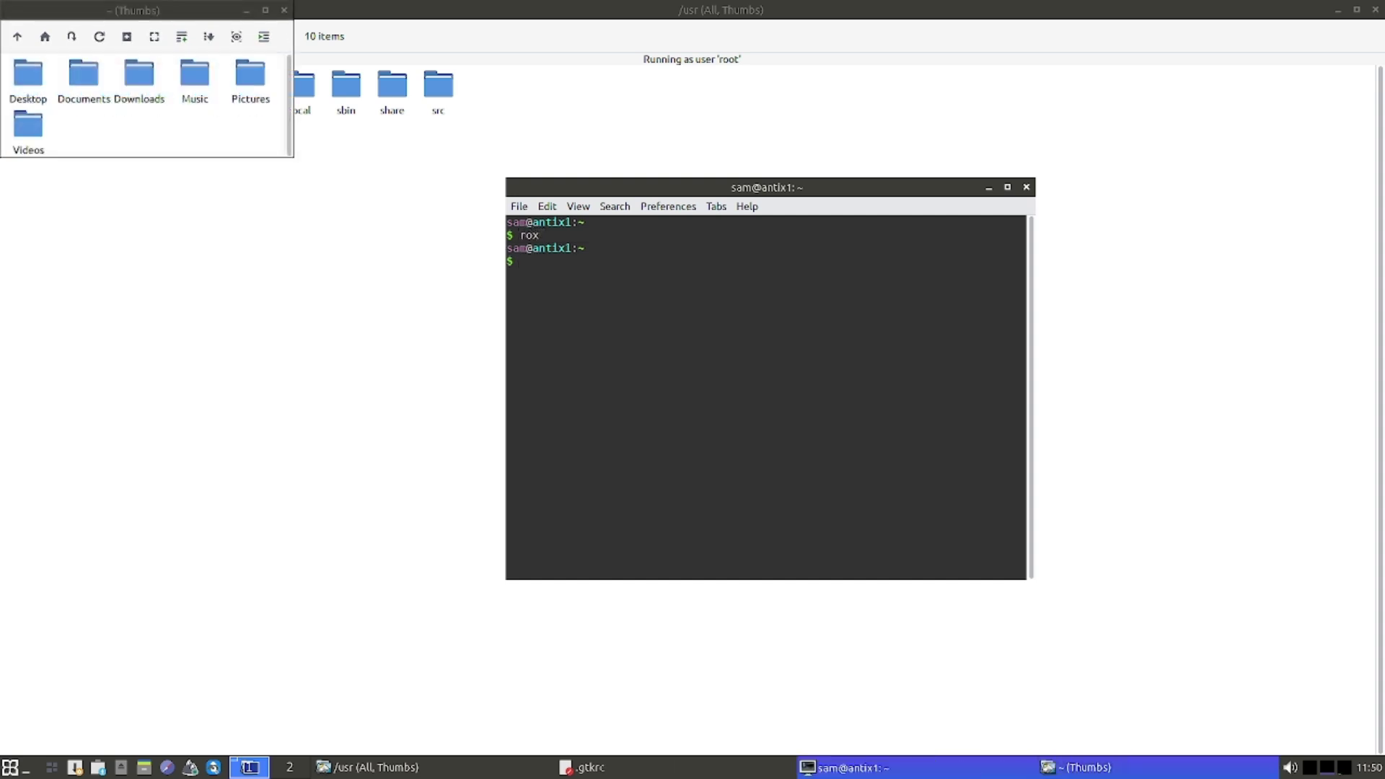
click(286, 12)
click(286, 12)
click(3, 772)
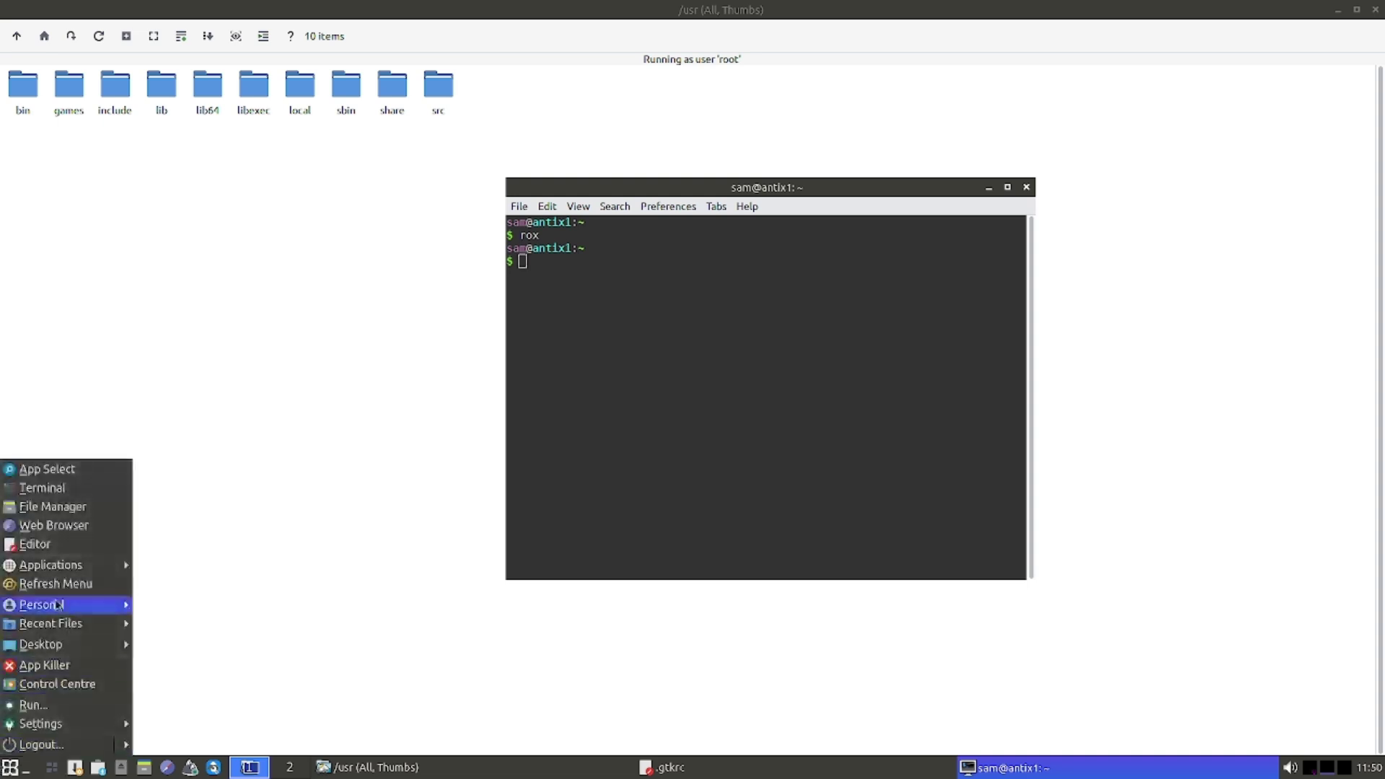
mouse_move(197, 738)
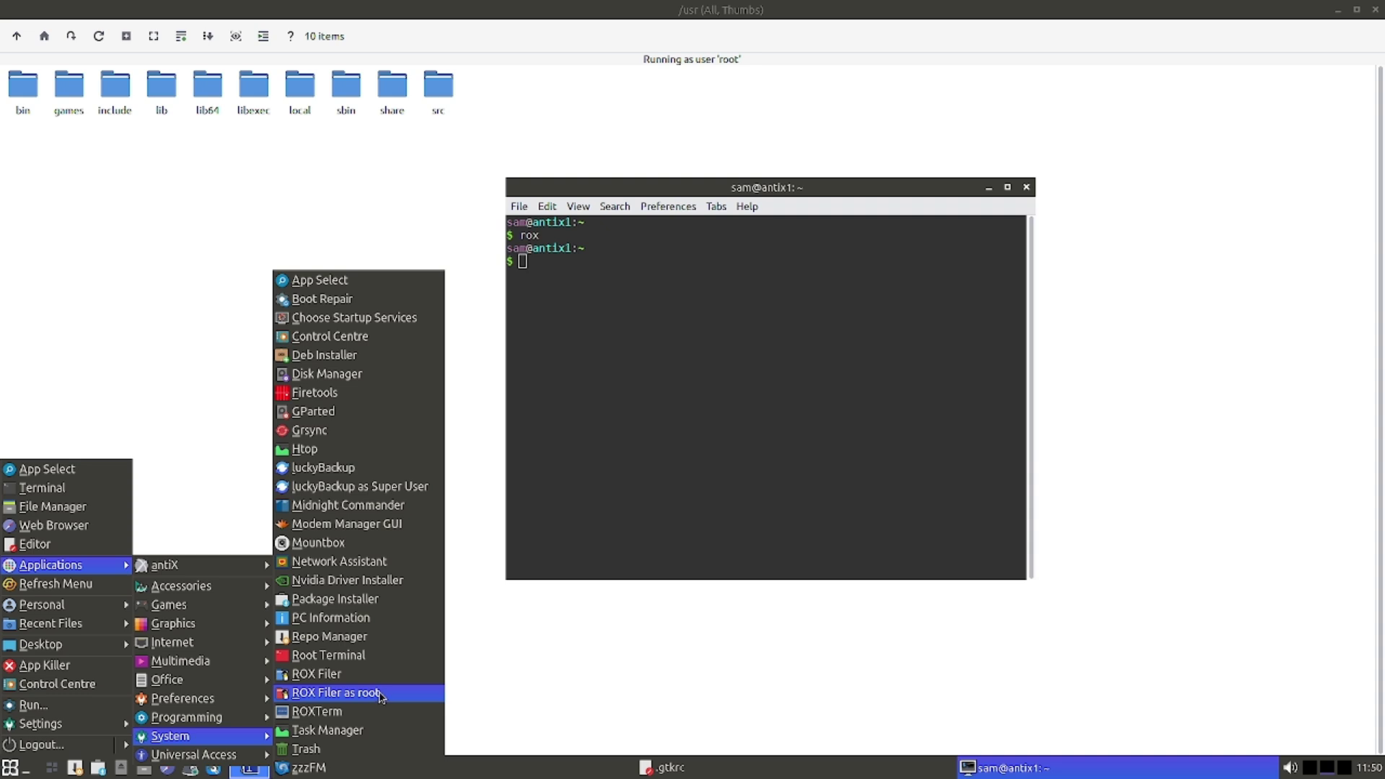
mouse_move(195, 593)
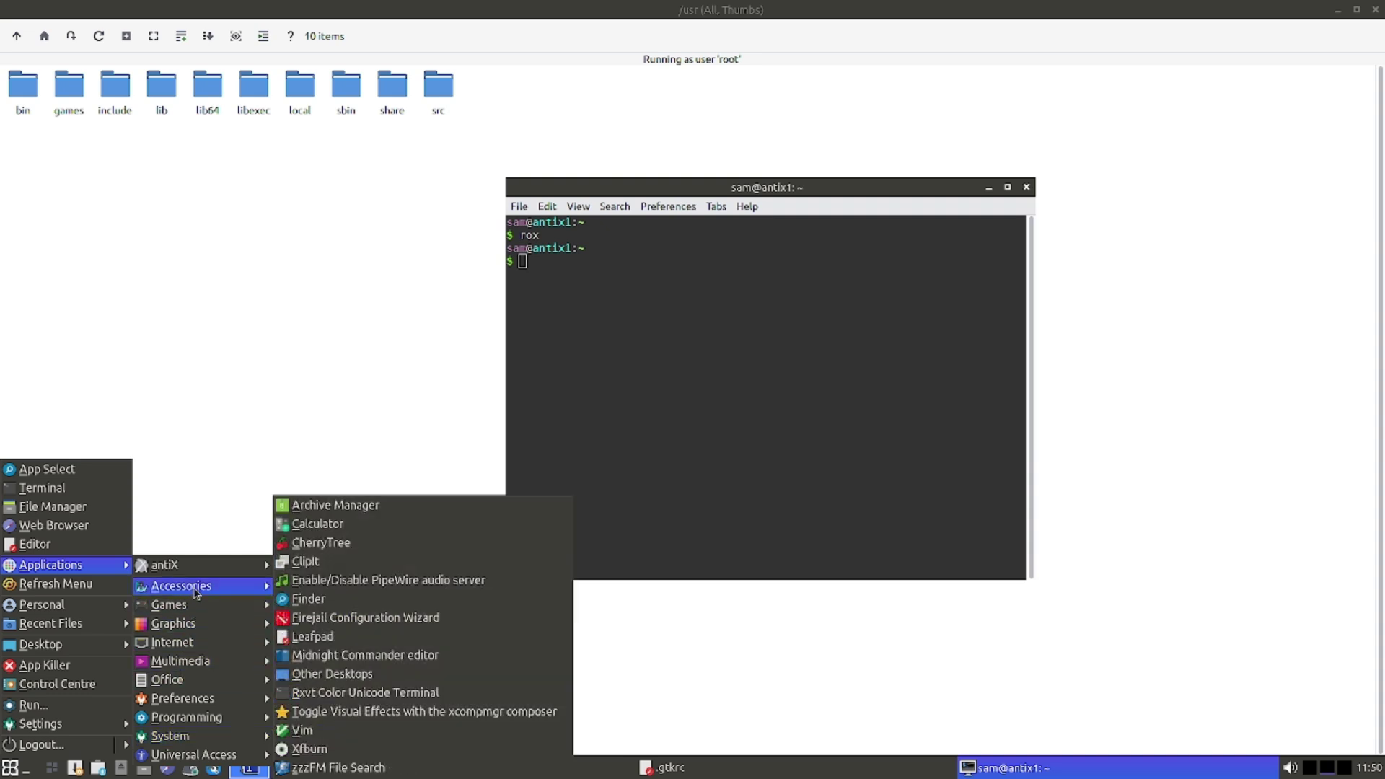
click(205, 340)
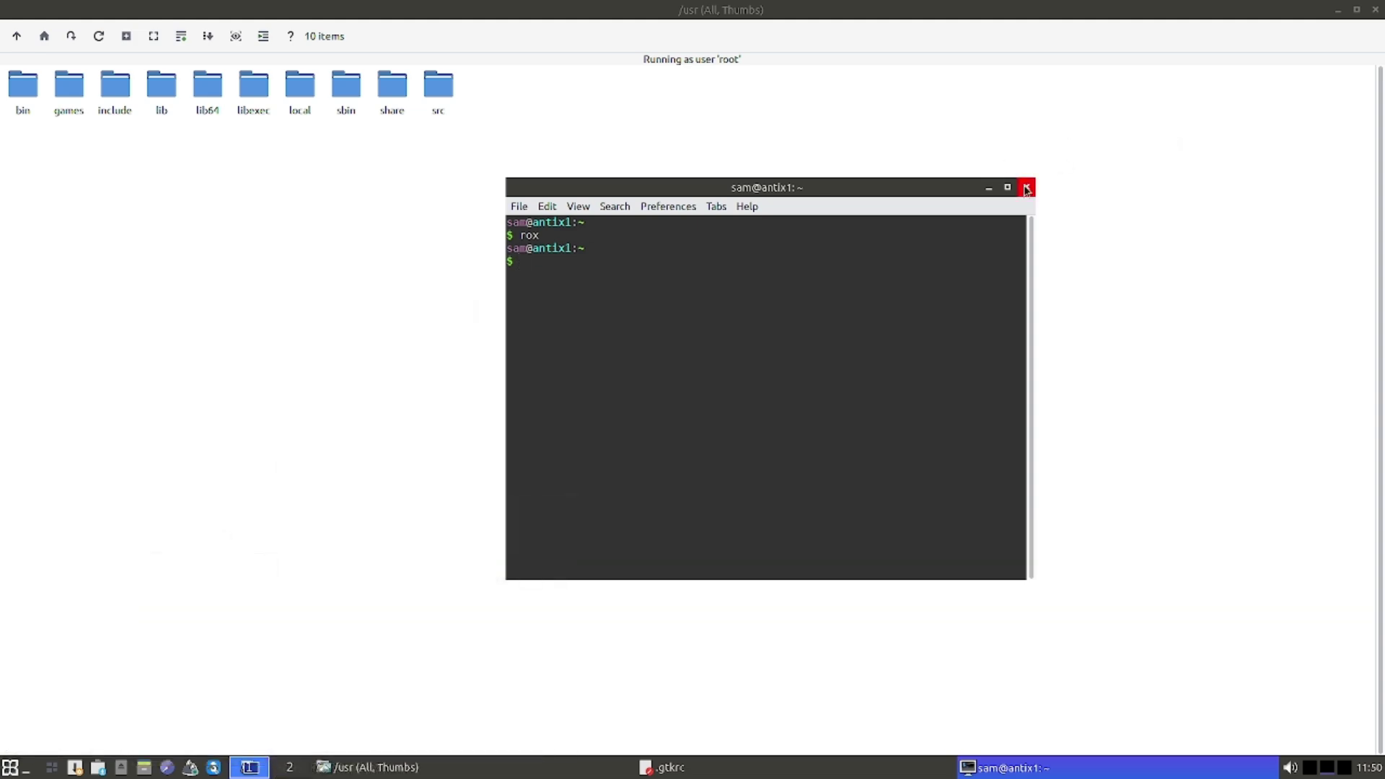
Close the terminal, the root file manager at /usr, and the .gtkrc editor window
click(1027, 188)
click(1376, 9)
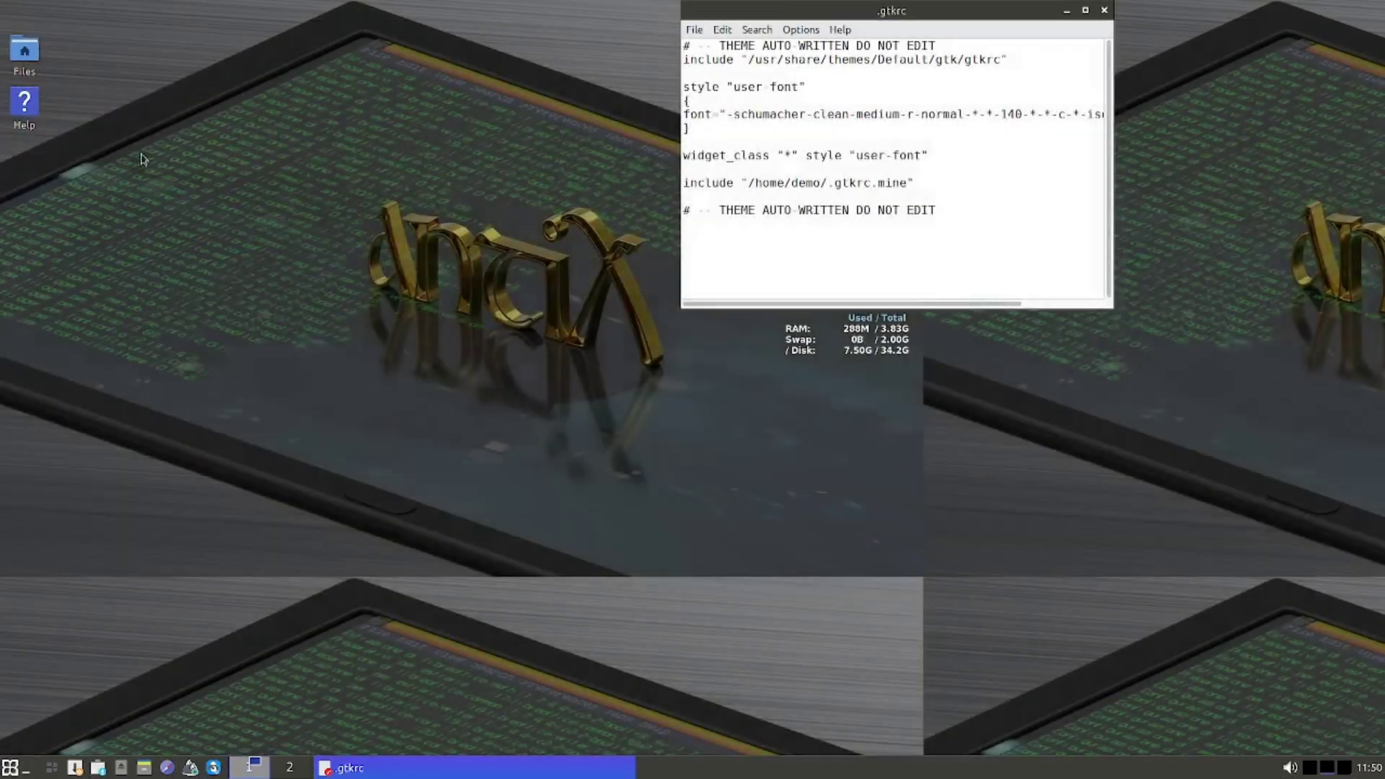
click(1103, 10)
Review the bundled application categories and launch Task Manager from the System applications
click(10, 767)
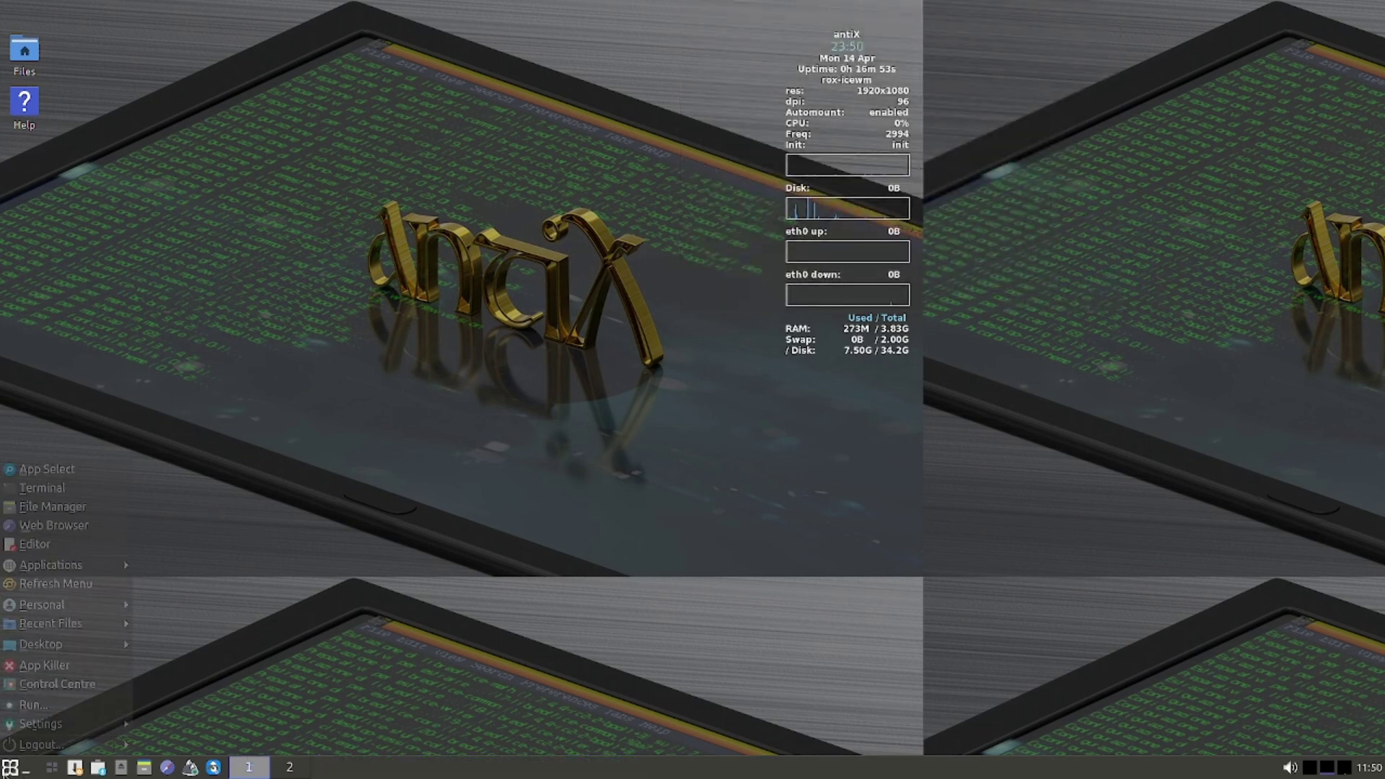
mouse_move(256, 566)
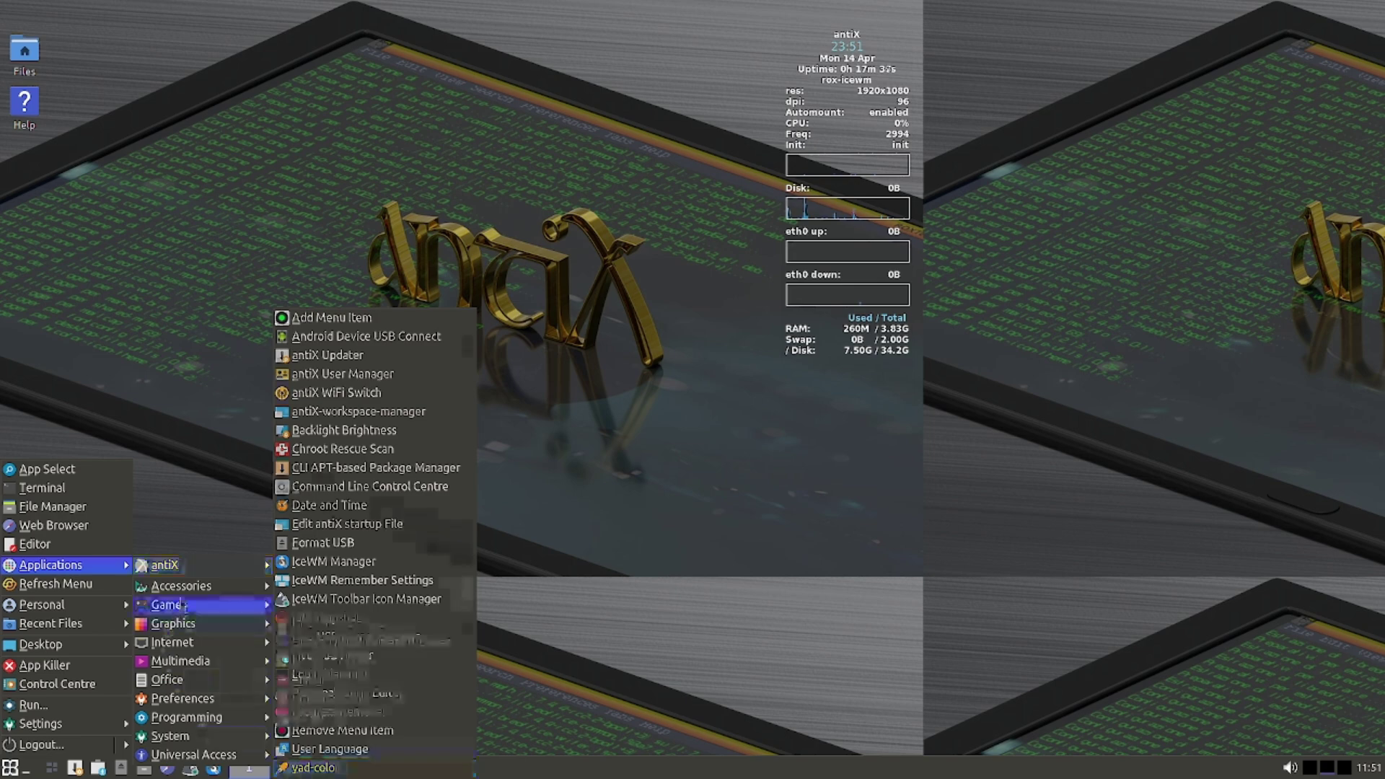
mouse_move(202, 586)
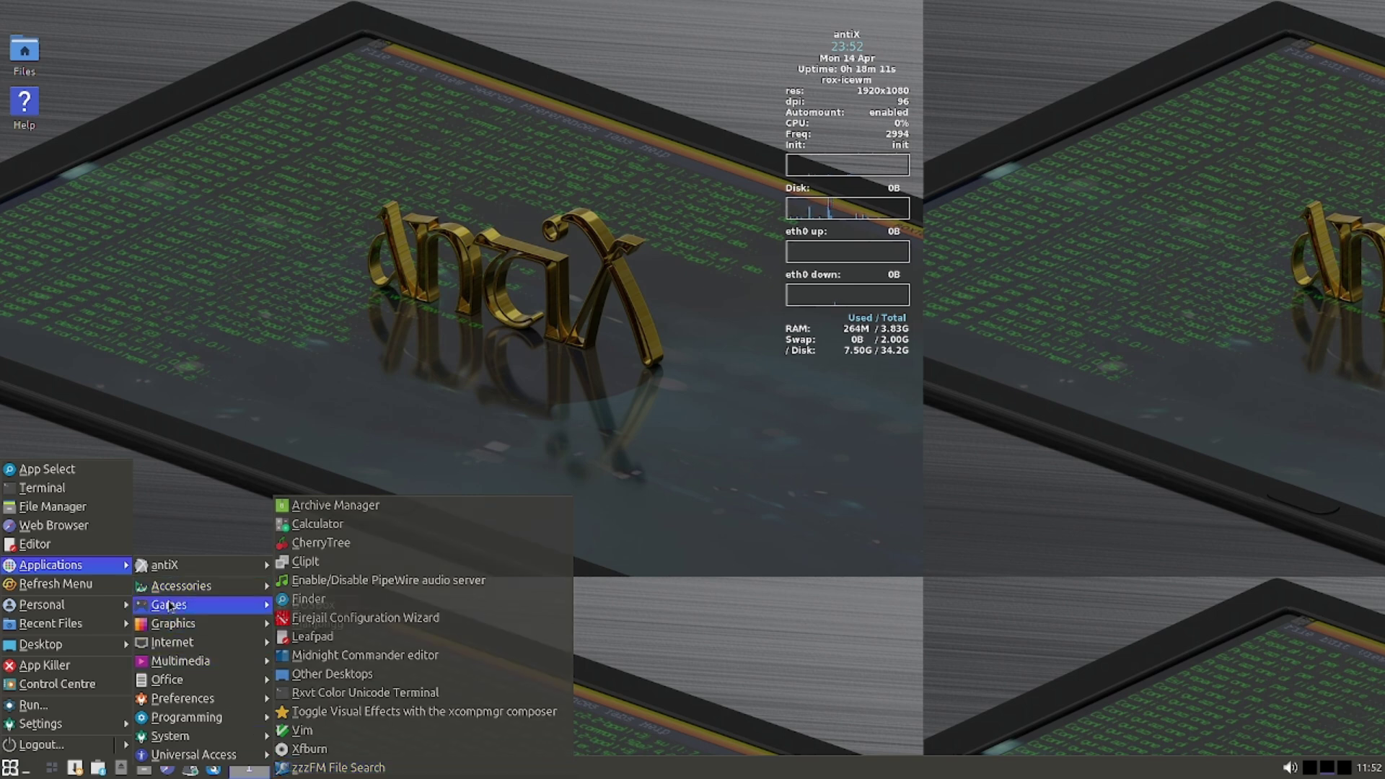
mouse_move(171, 607)
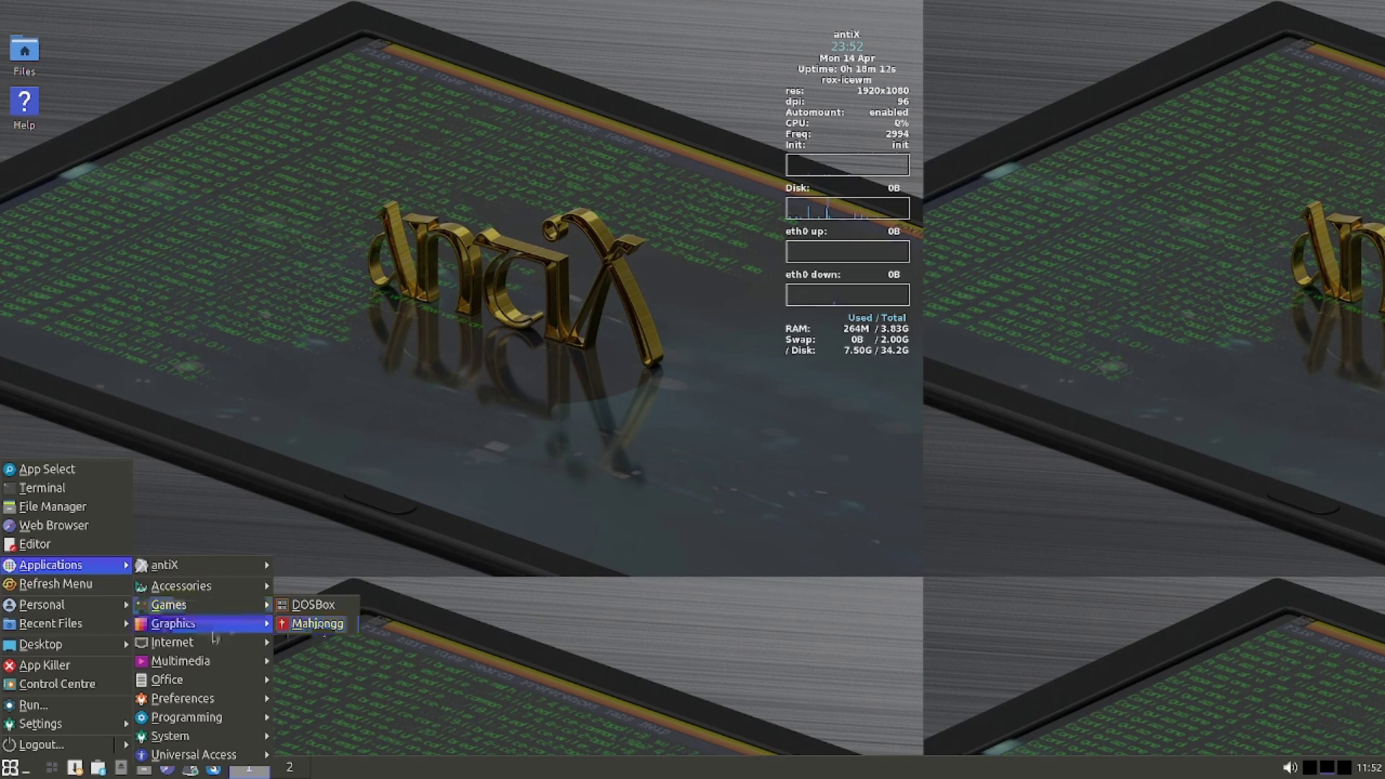
mouse_move(200, 633)
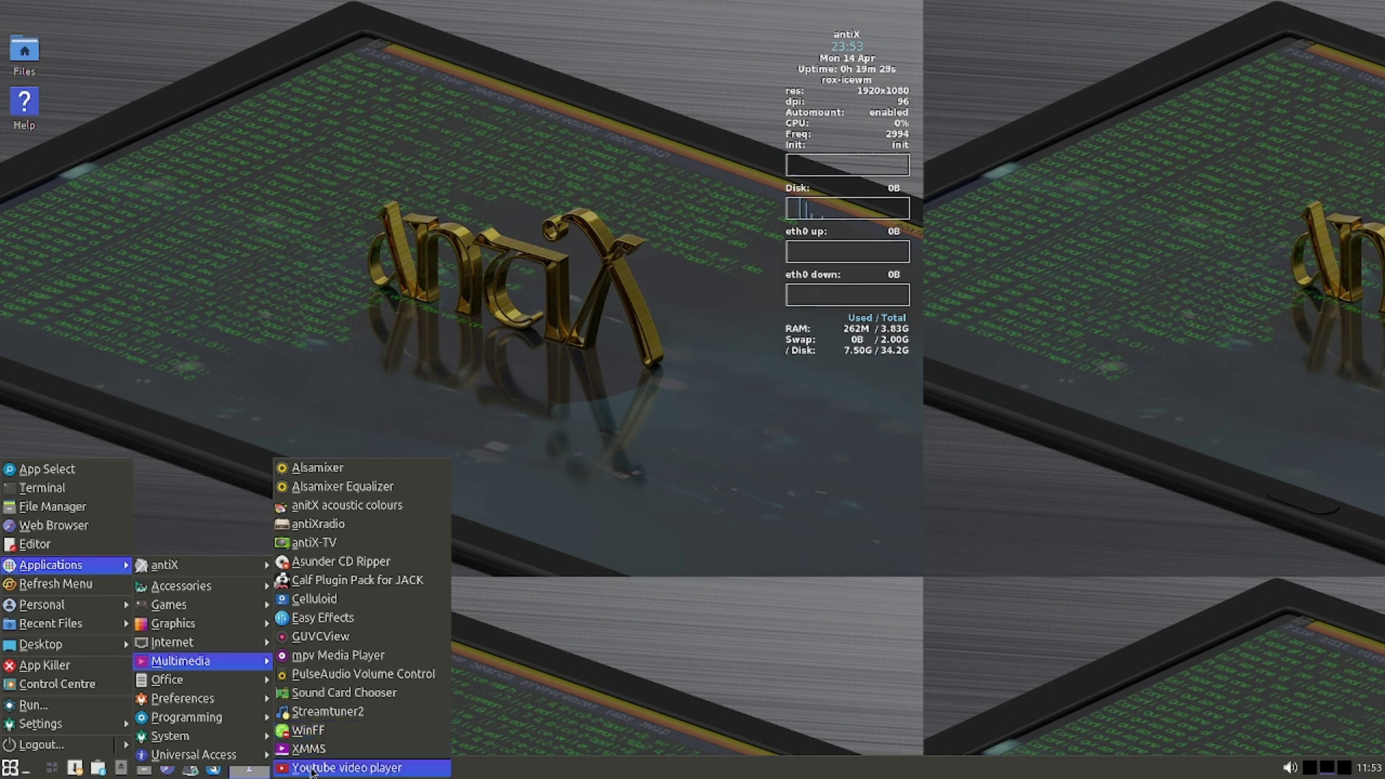
mouse_move(204, 681)
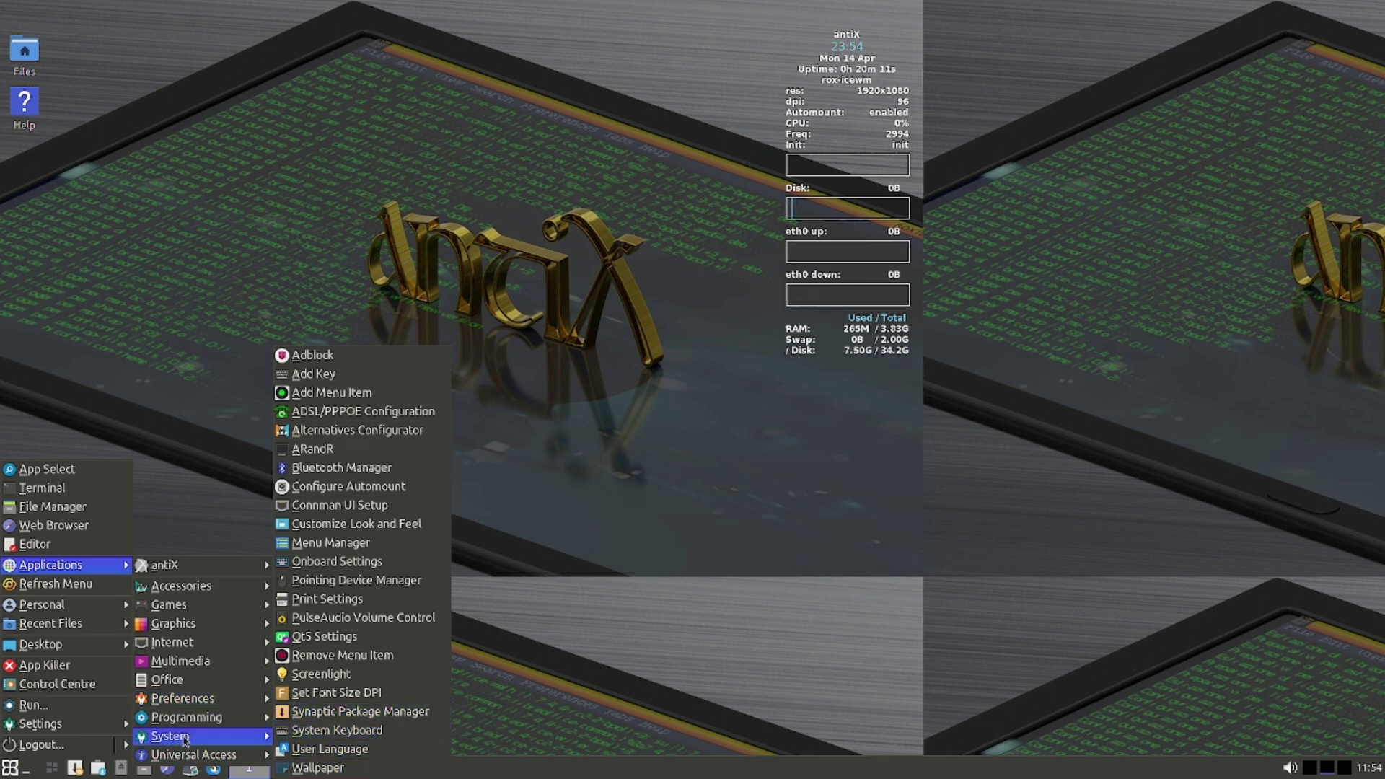
mouse_move(238, 717)
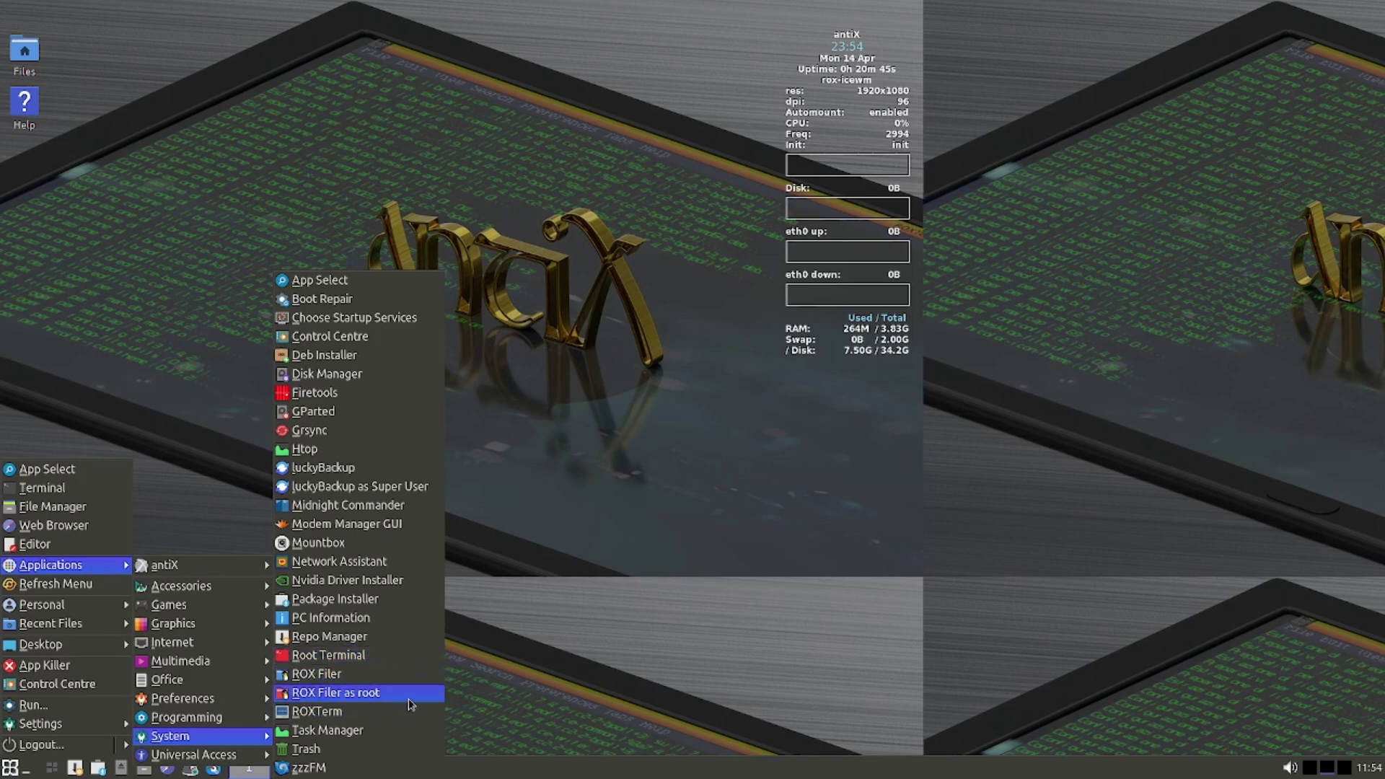
click(337, 732)
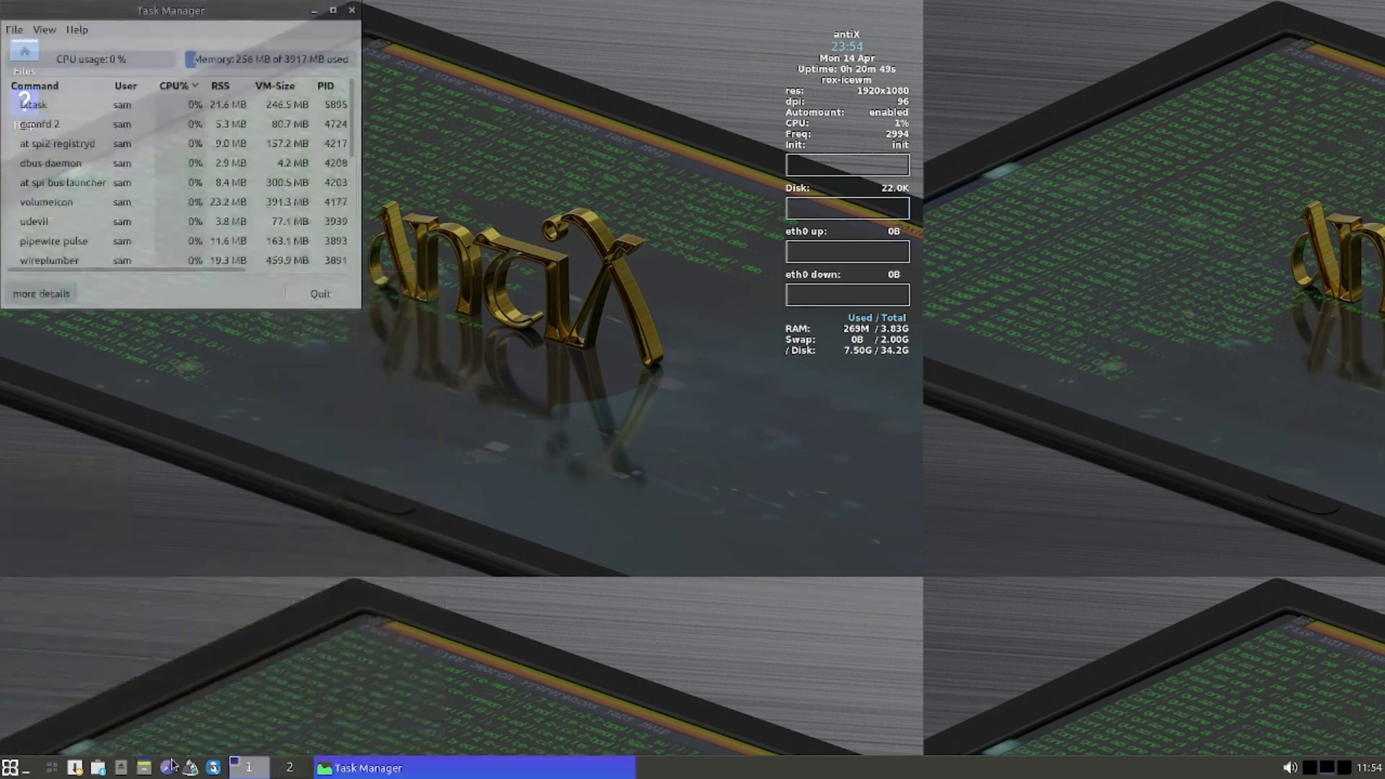
Open the window list from the Task Manager window, move it clear of Task Manager, and close it
right_click(128, 19)
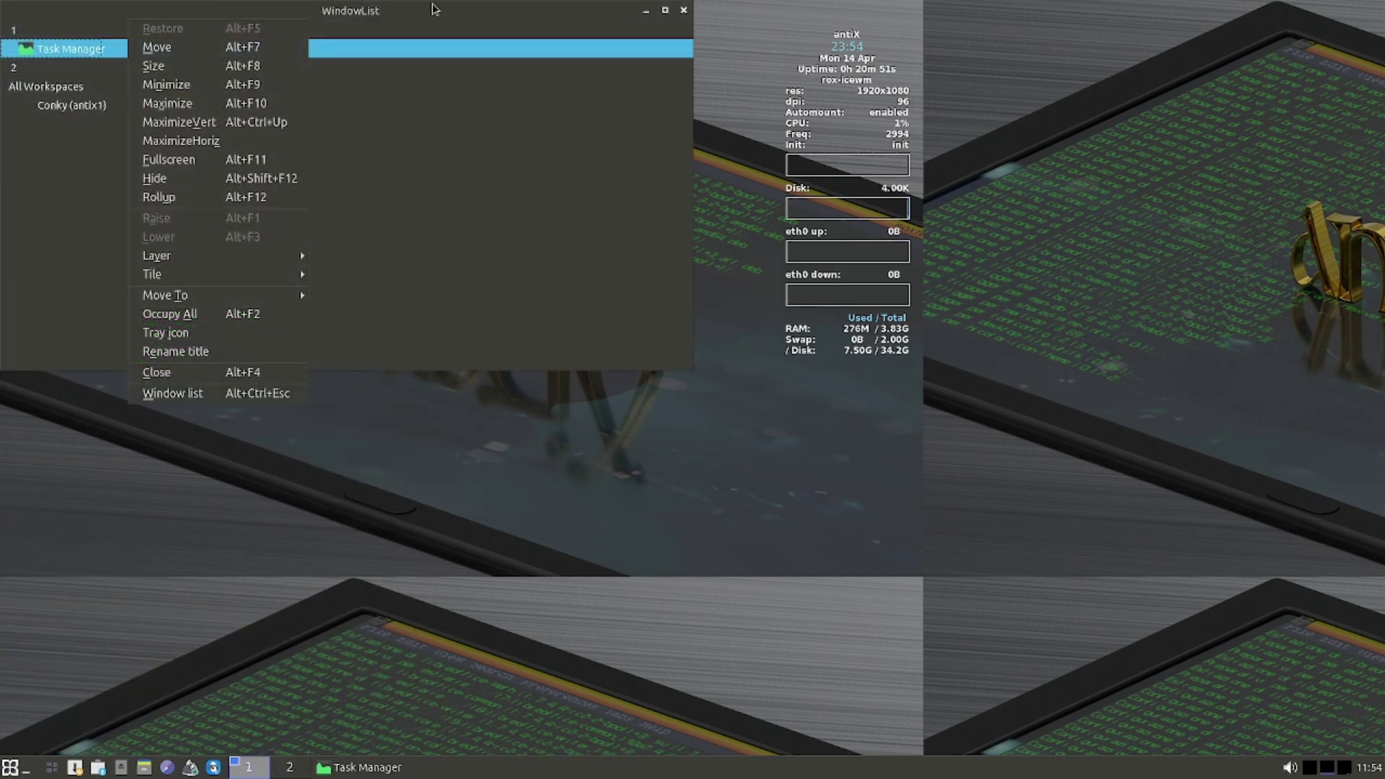
key(Down)
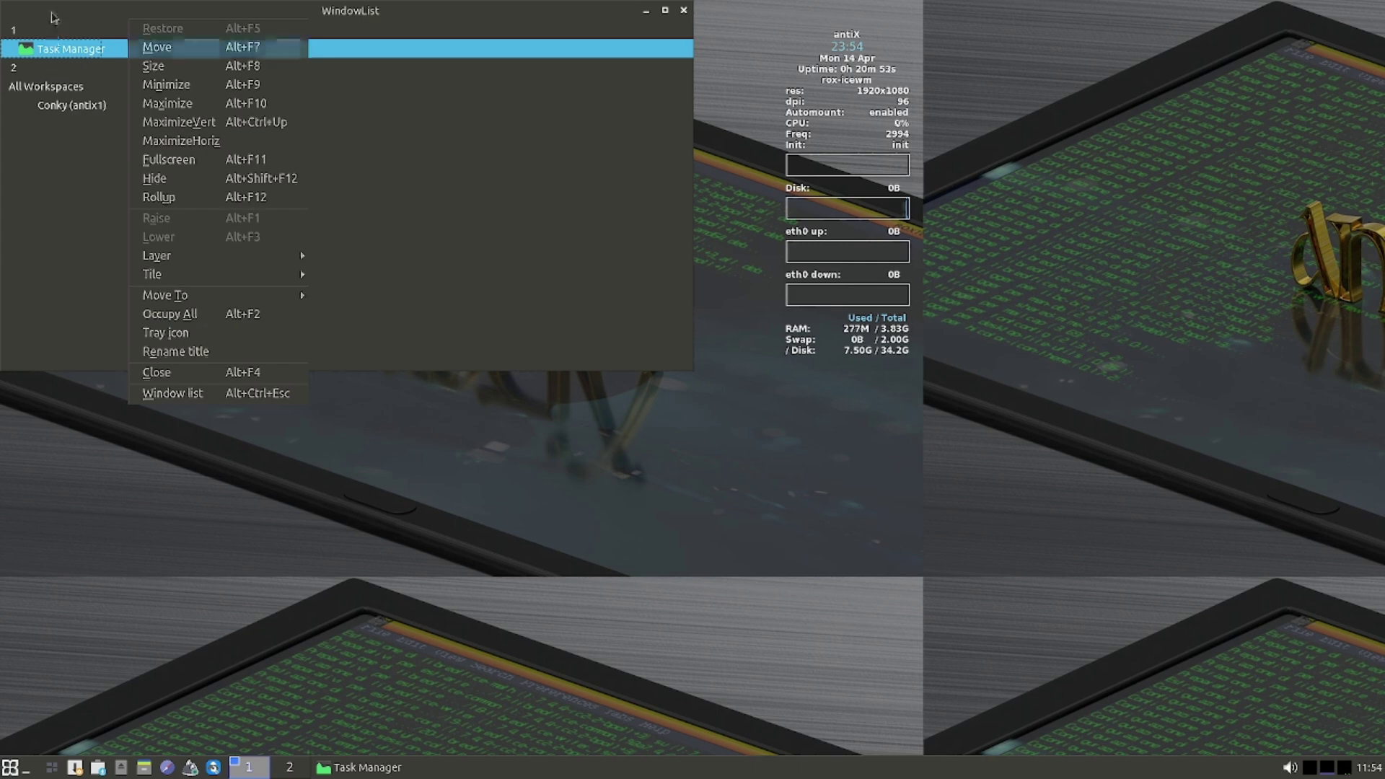
key(Return)
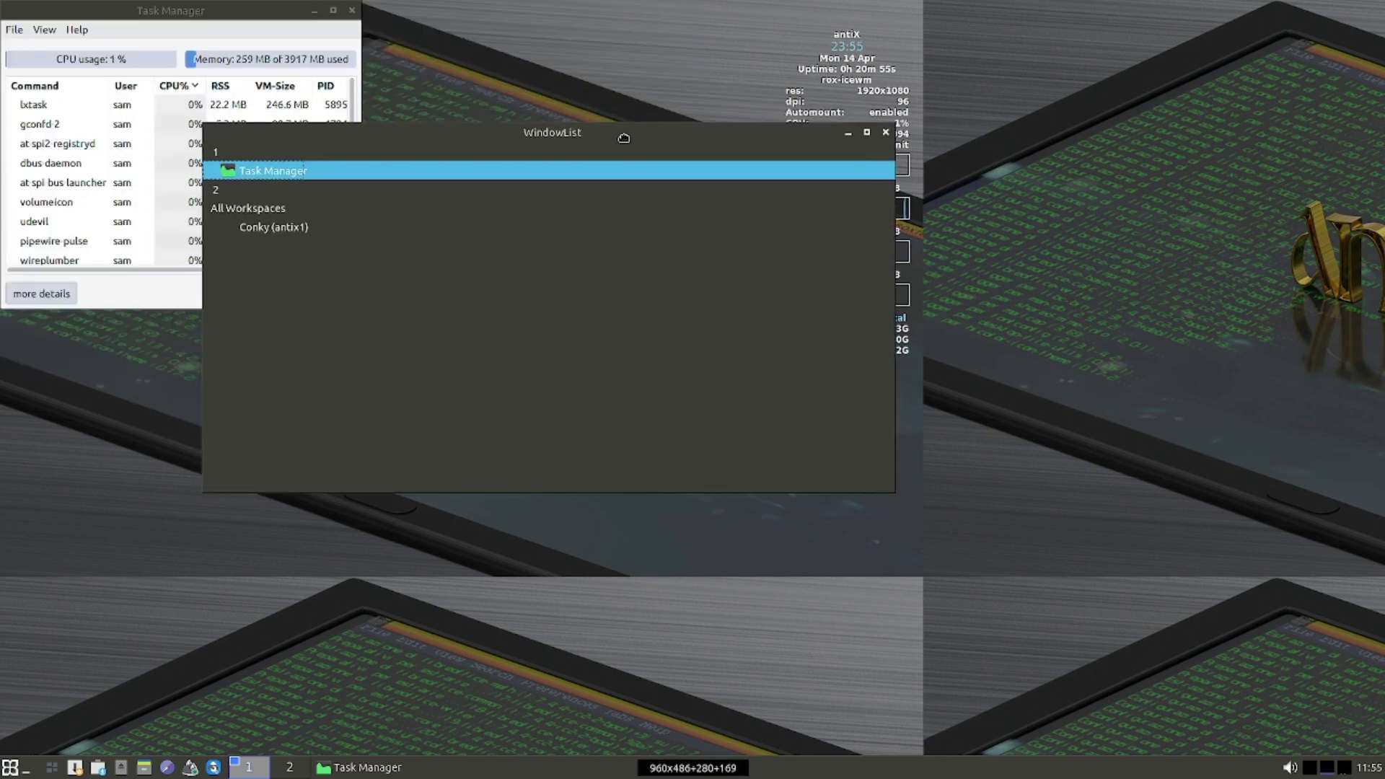
click(758, 164)
click(1004, 139)
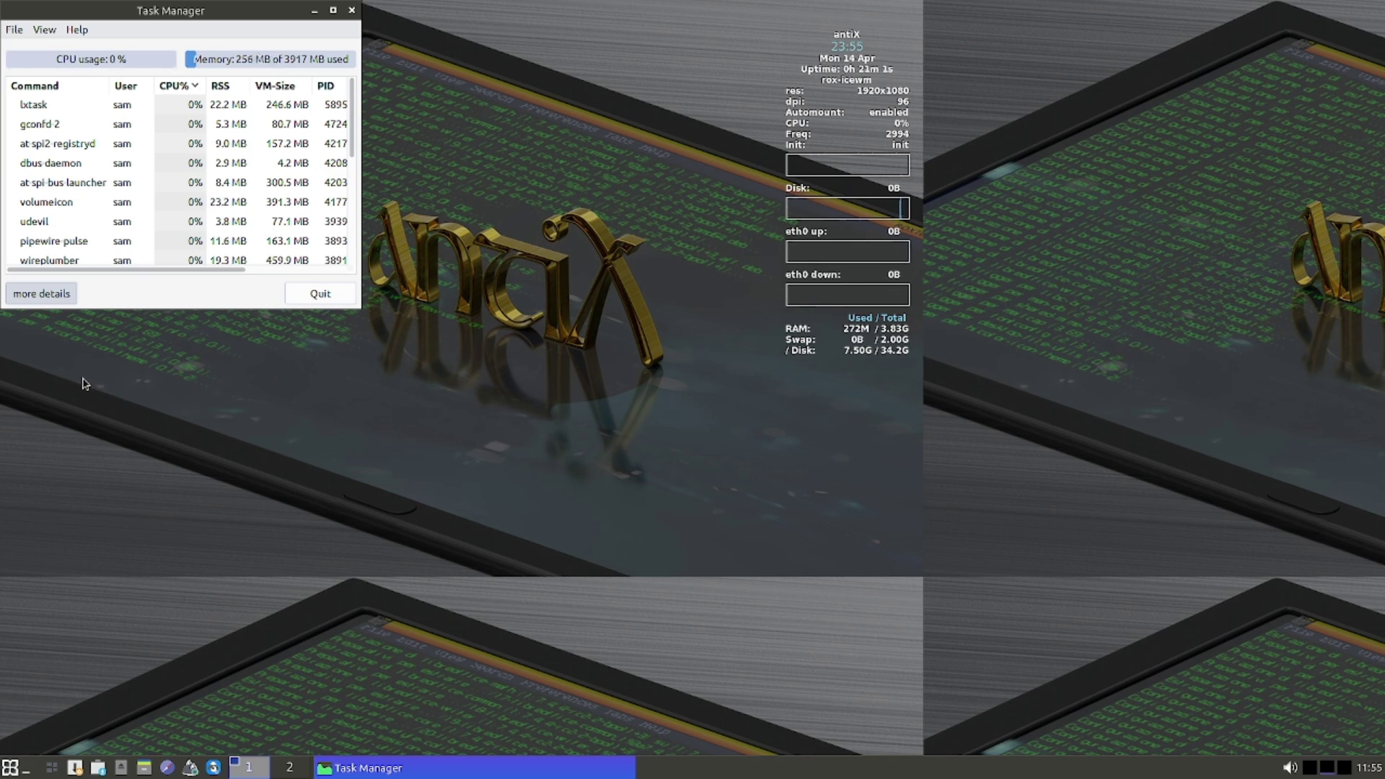
Examine the Accessories, Preferences and Multimedia categories of the bundled applications
click(10, 768)
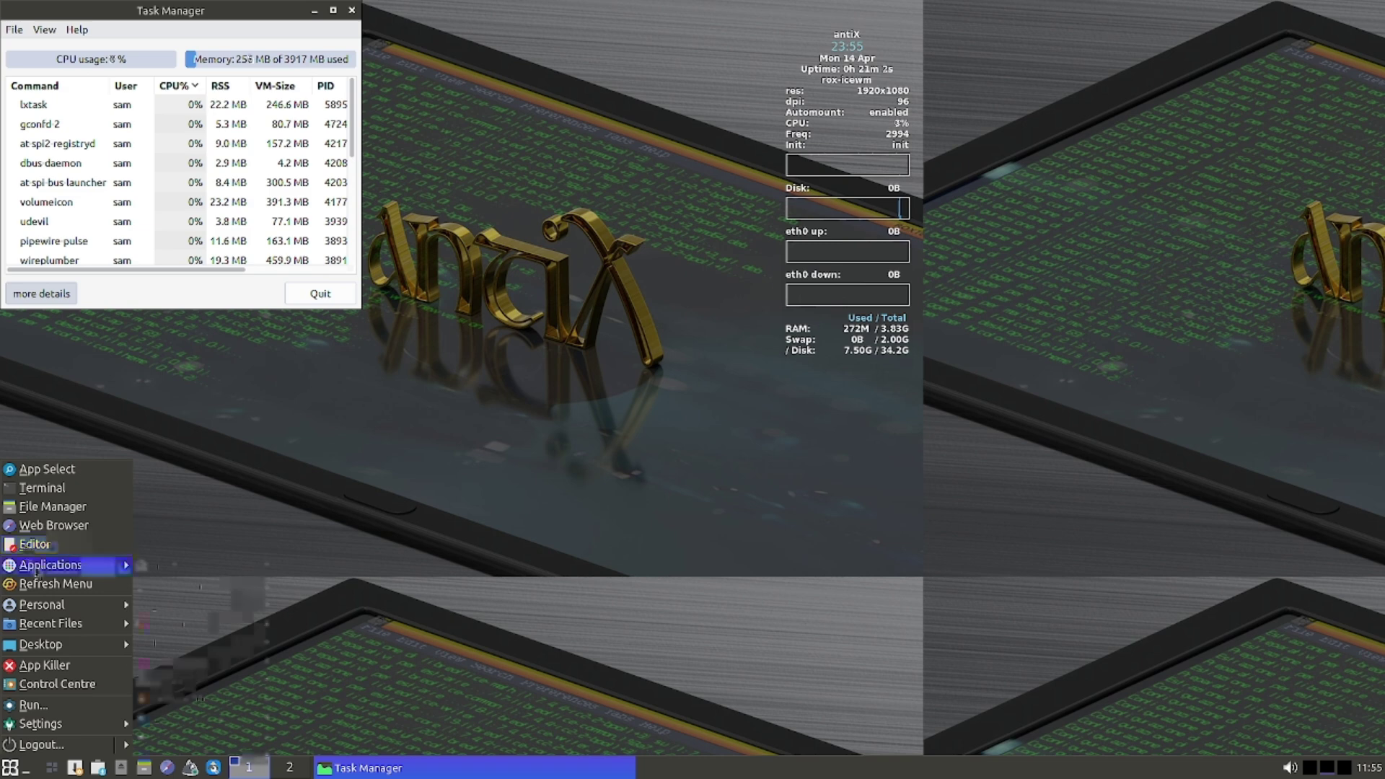
mouse_move(28, 565)
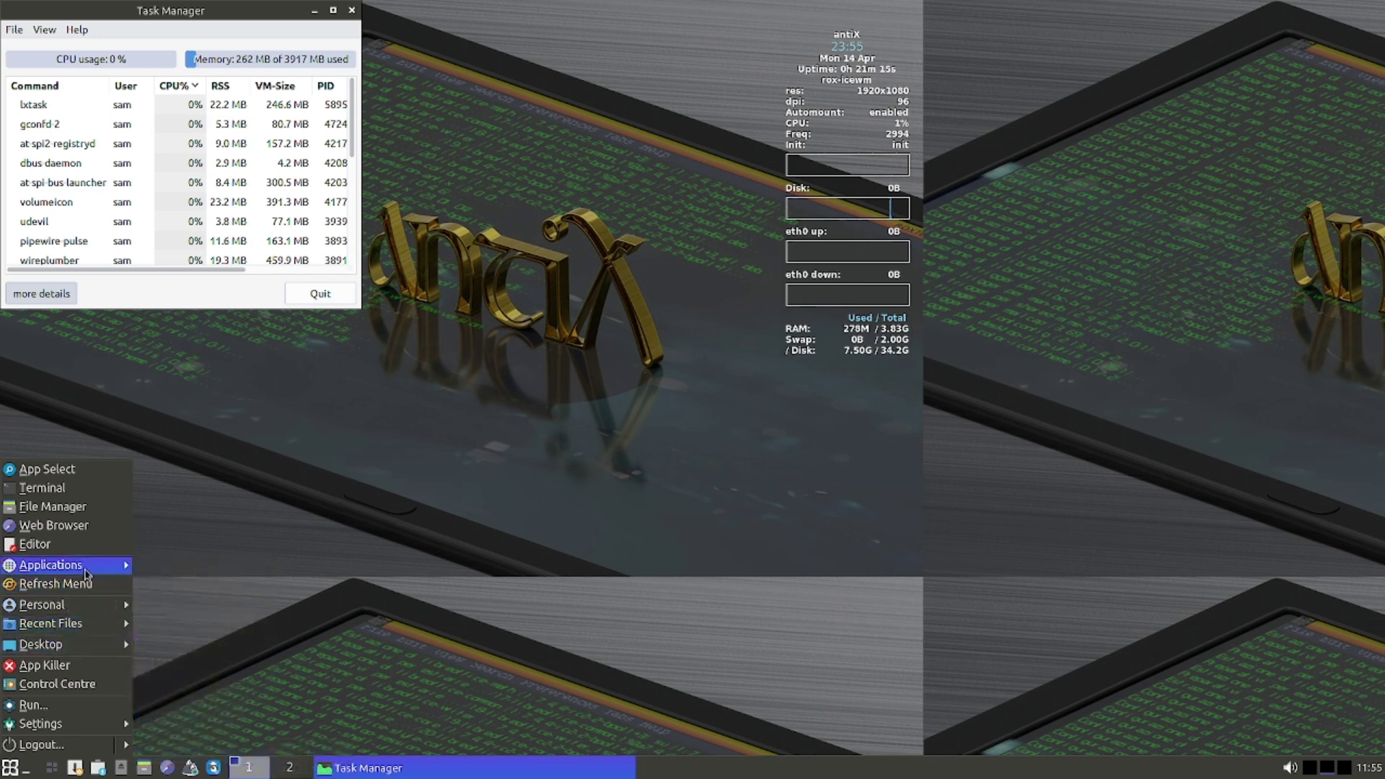
mouse_move(86, 571)
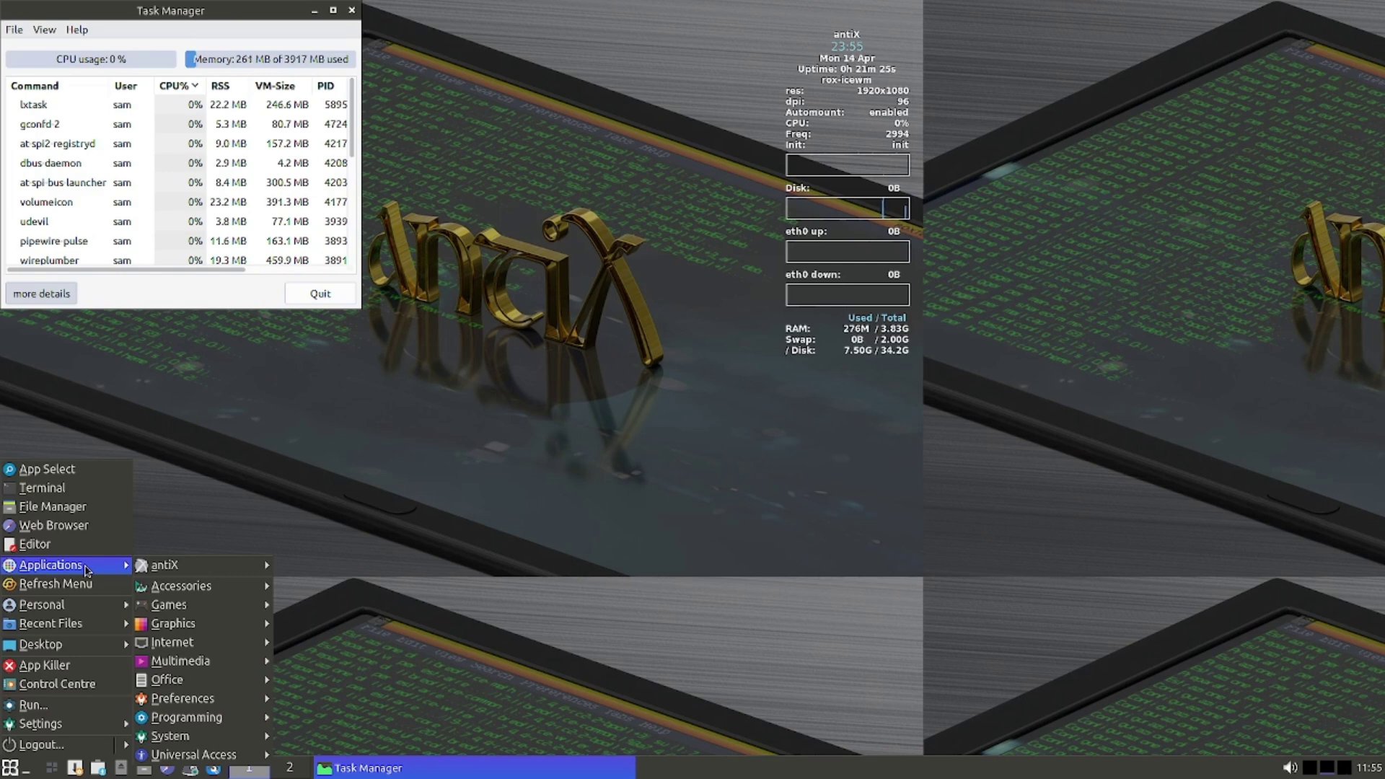
mouse_move(186, 593)
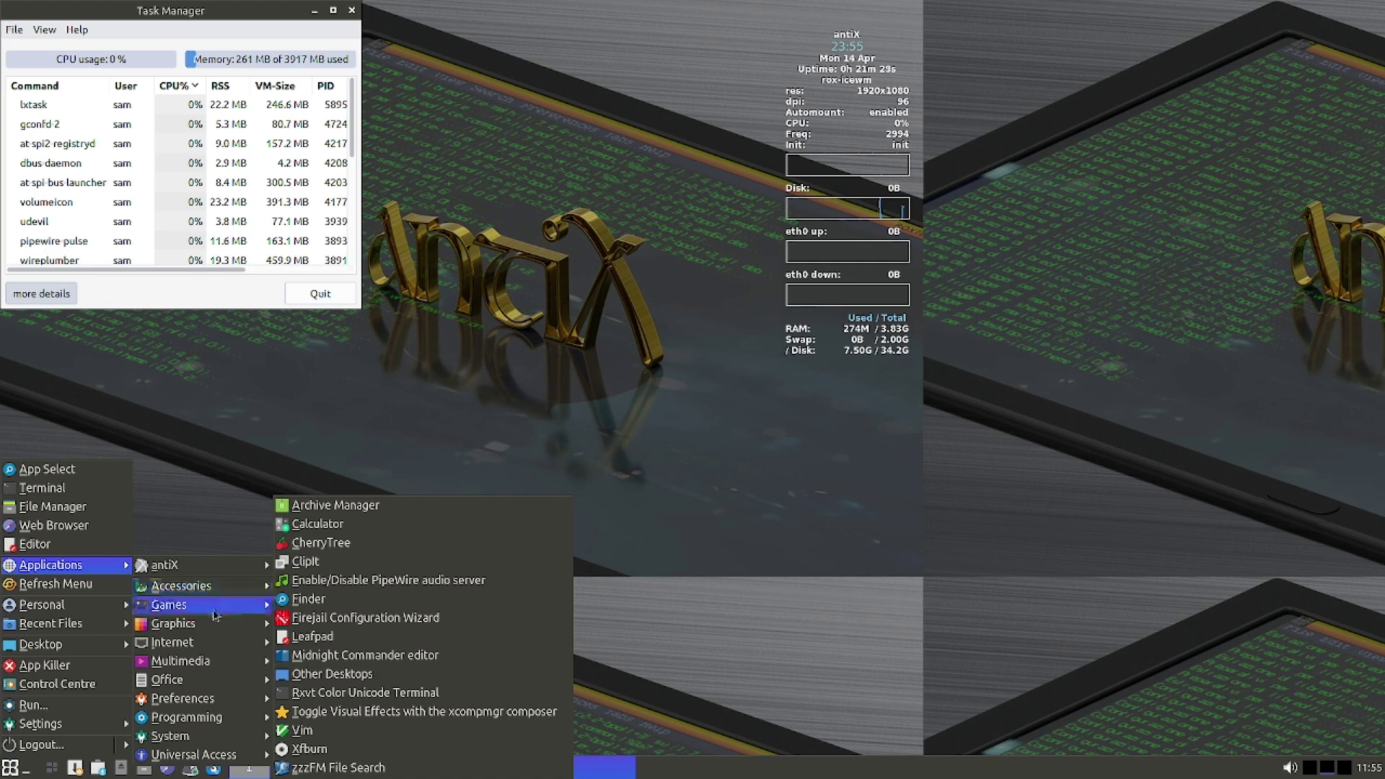
mouse_move(220, 703)
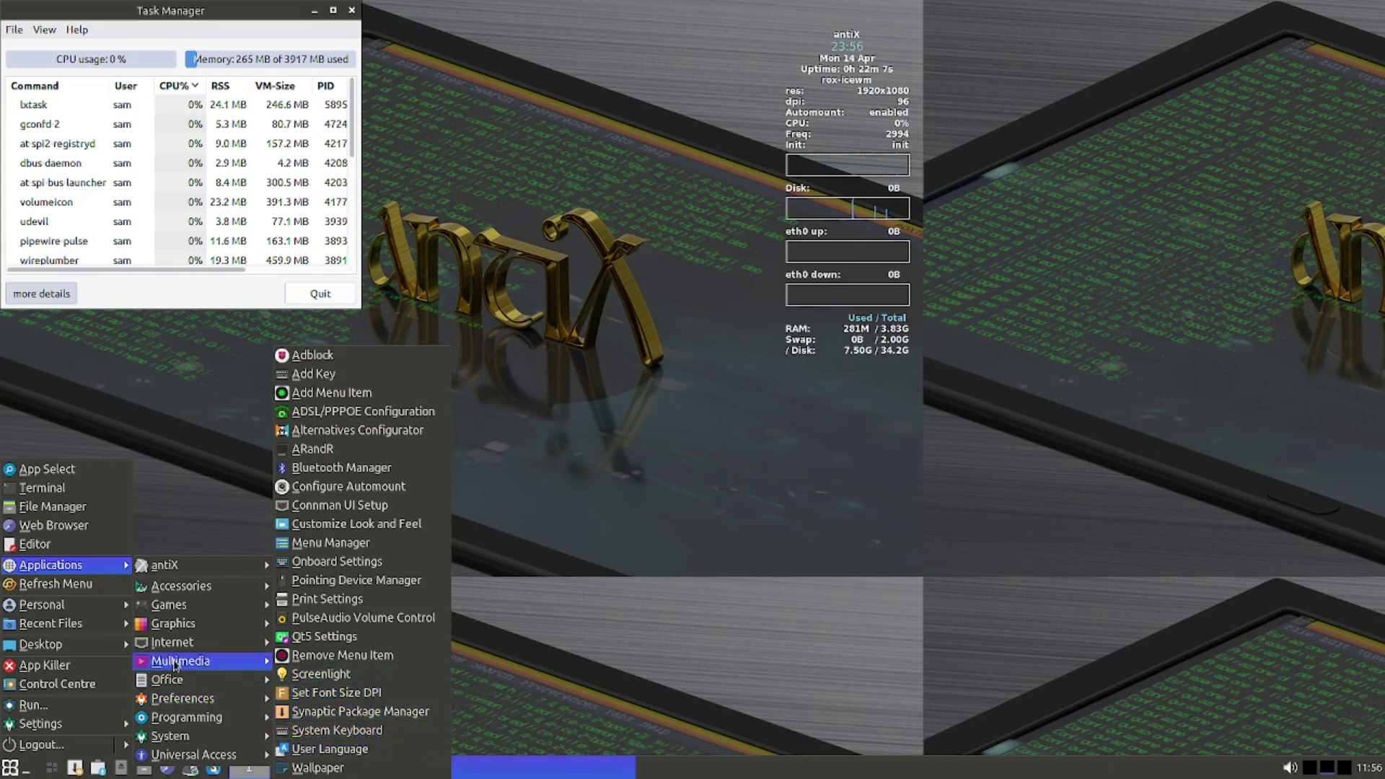
mouse_move(175, 664)
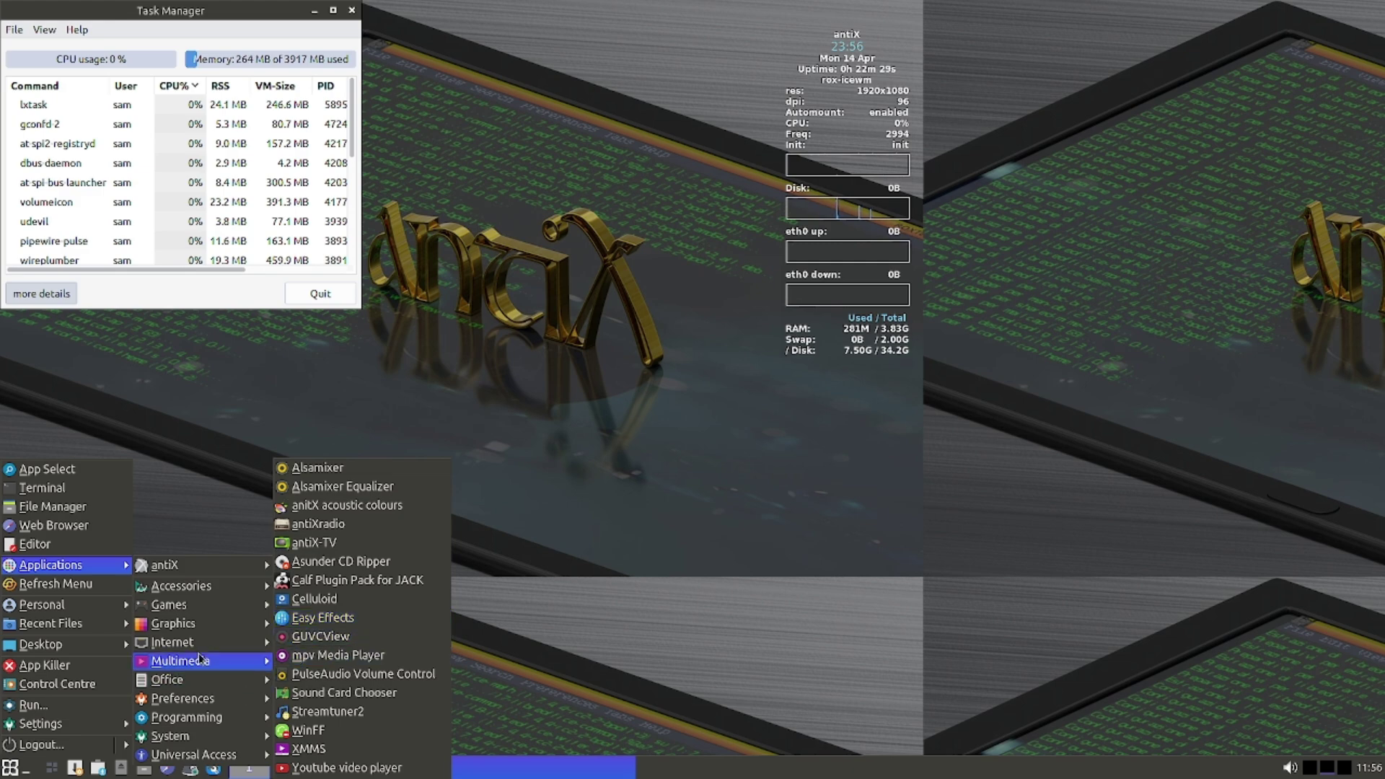
mouse_move(188, 586)
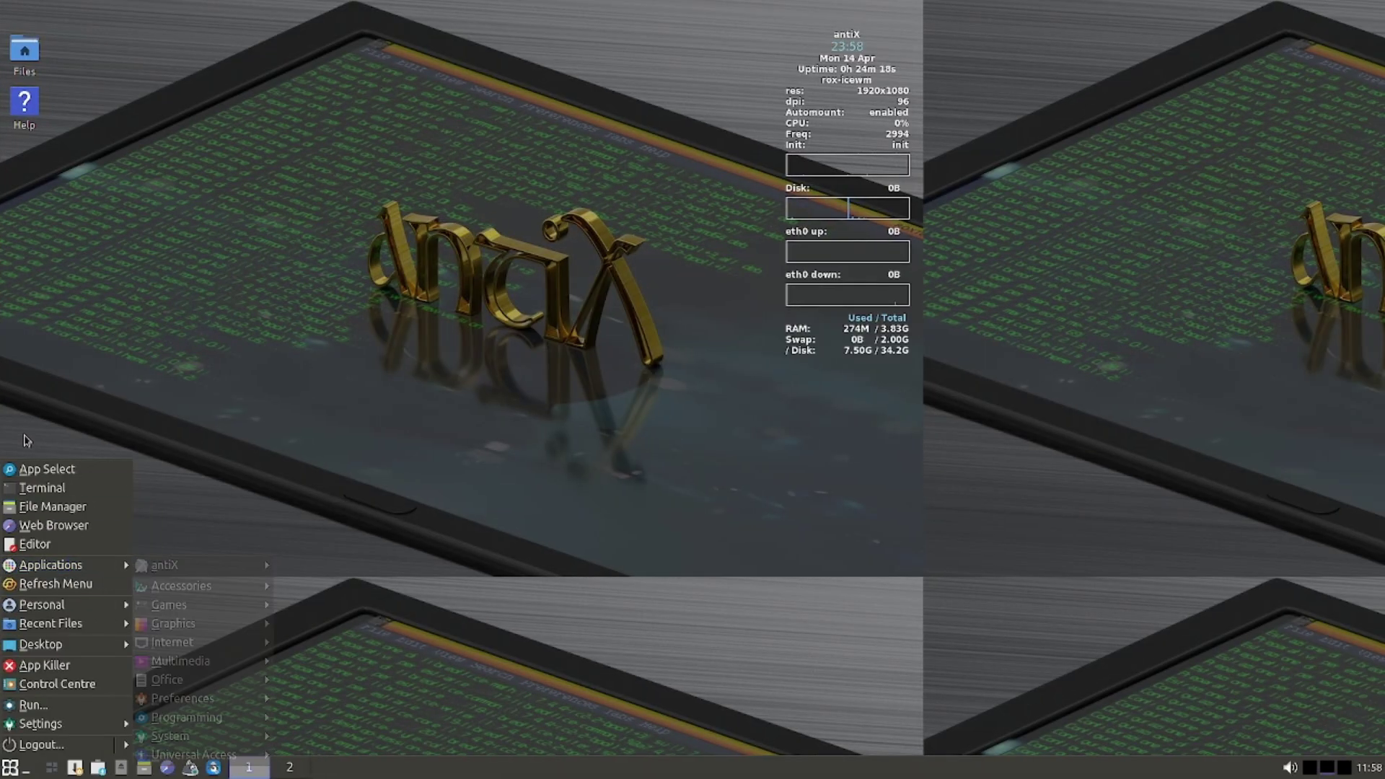
Filter App Select for "alsa", launch Alsamixer from the matches, and close both windows
click(34, 470)
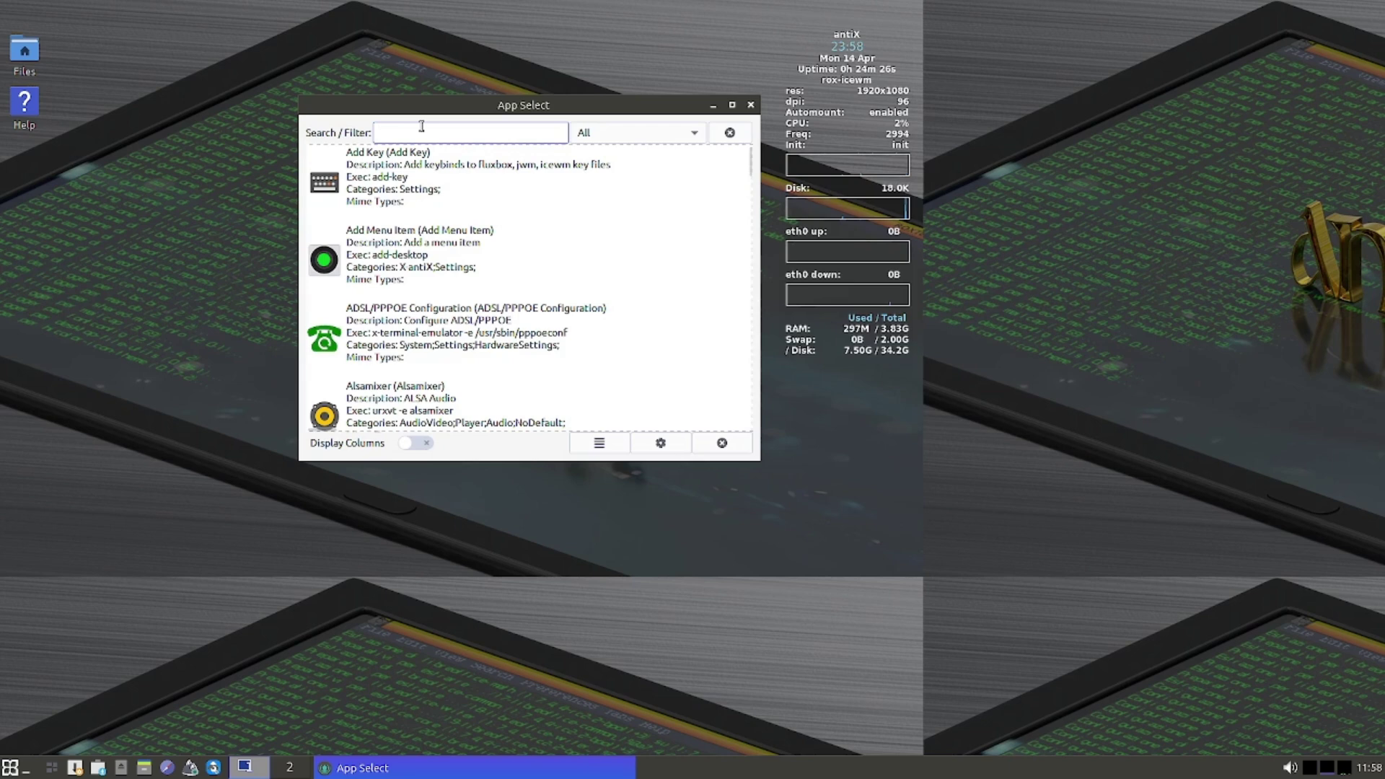
text(alsa)
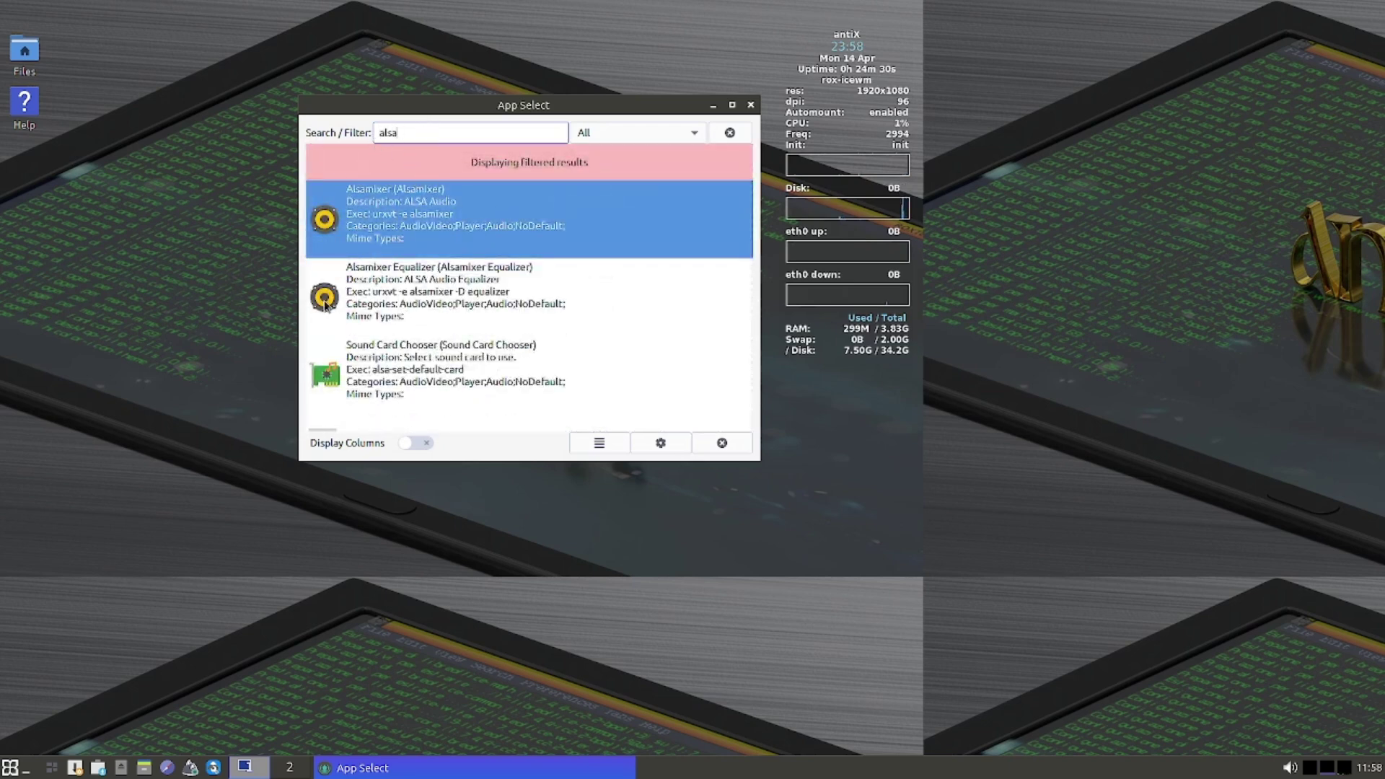
double_click(513, 216)
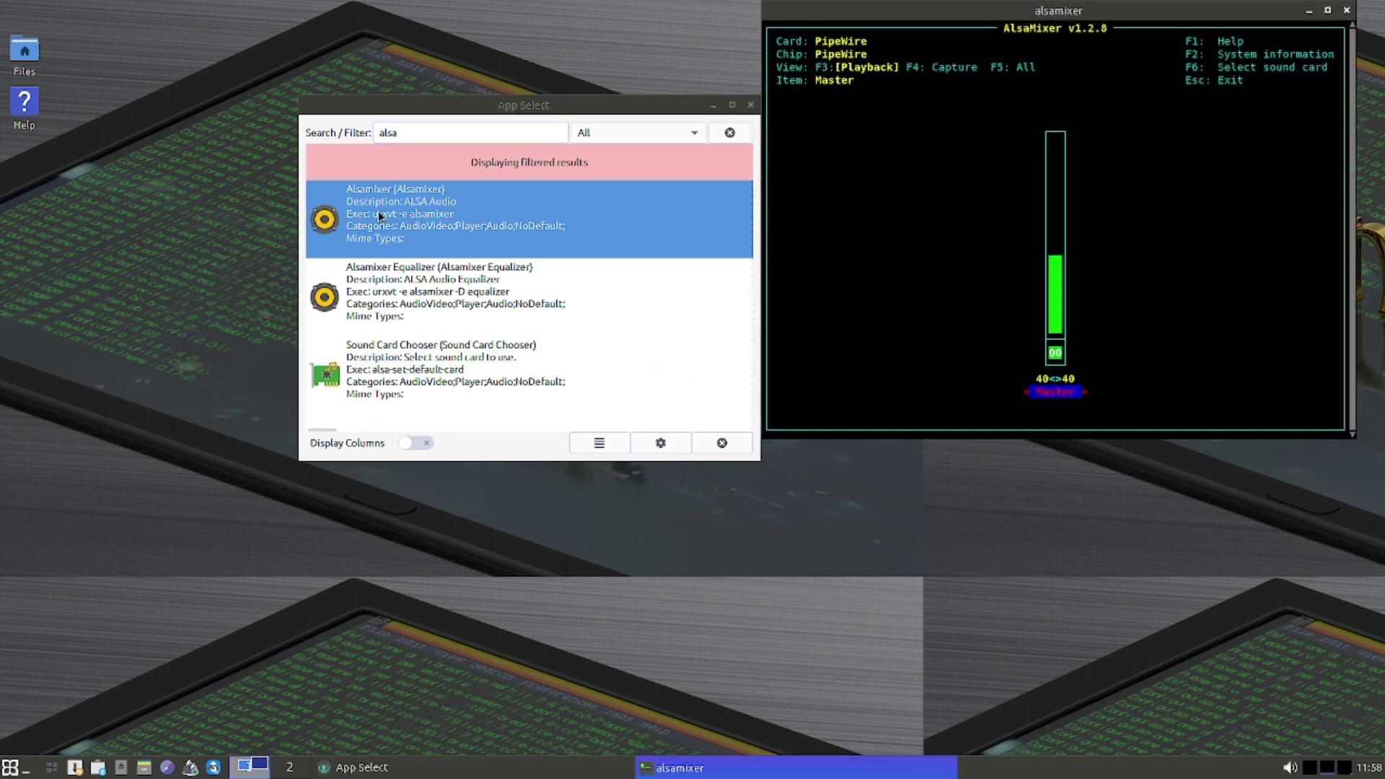
click(1347, 11)
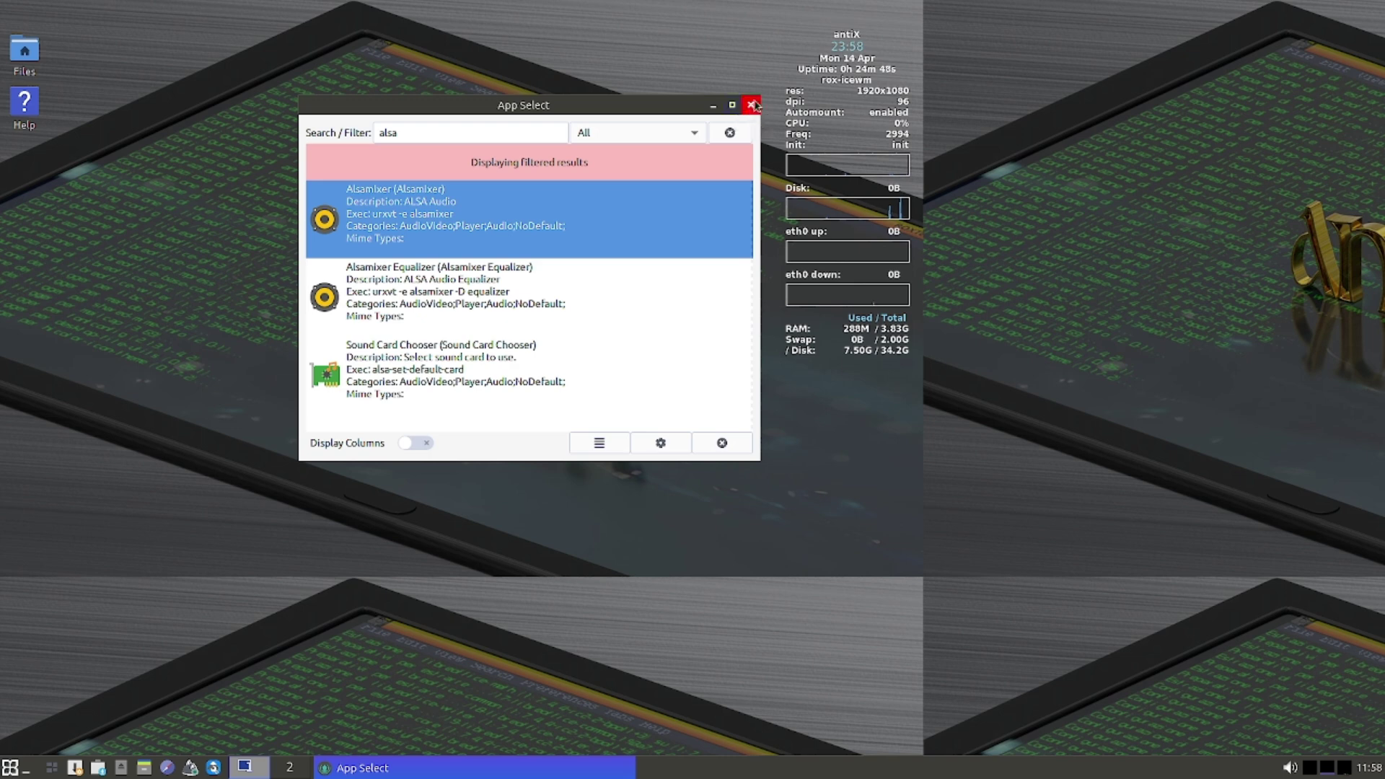
click(751, 105)
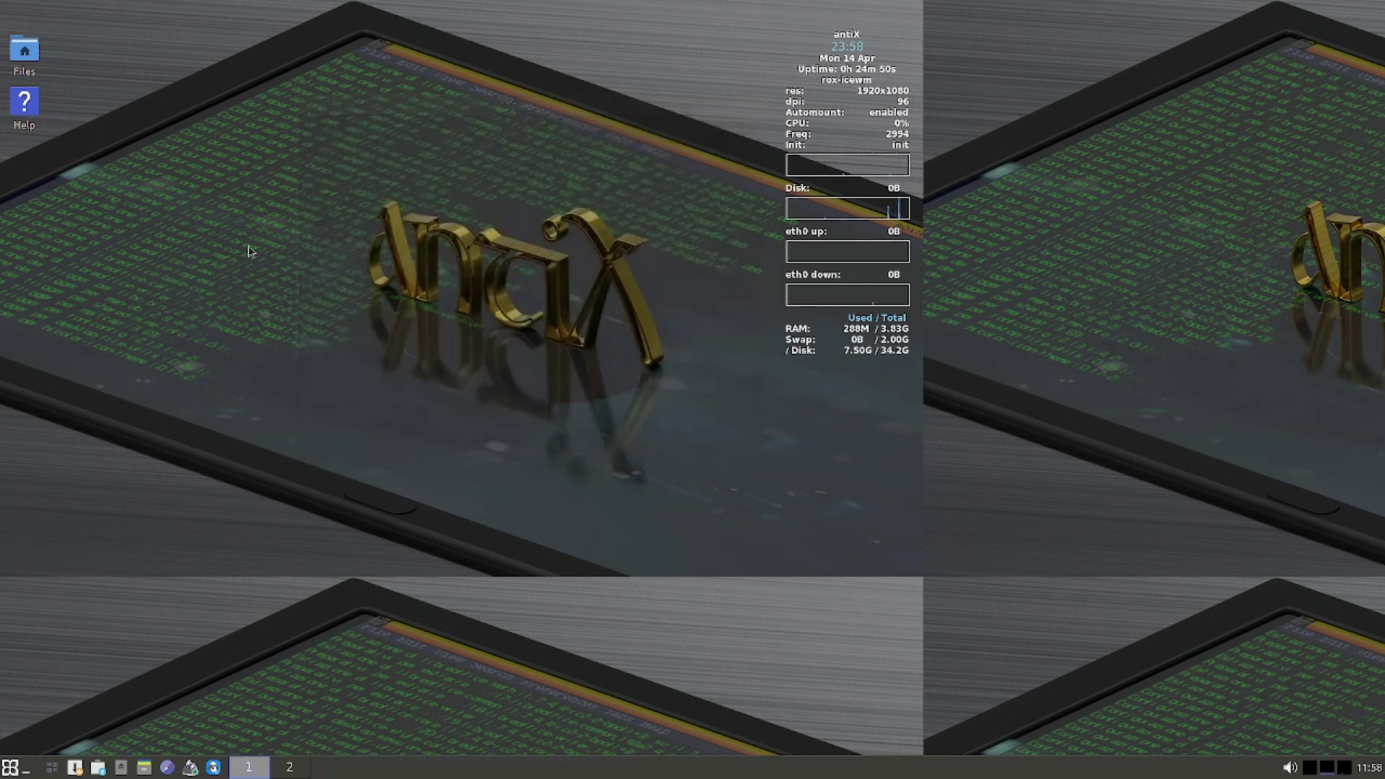